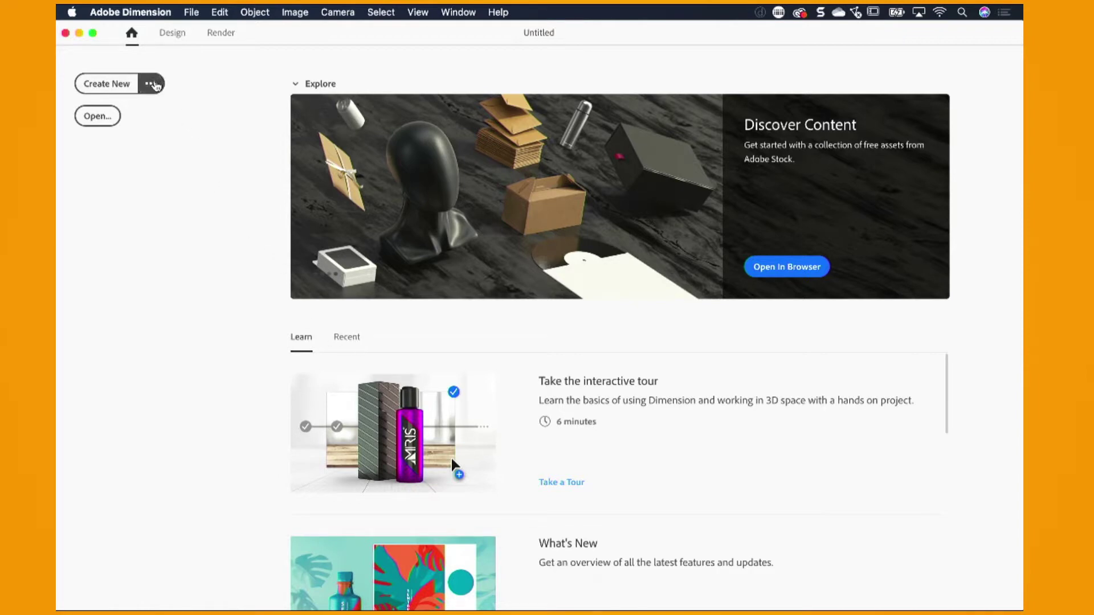
Step: Create a new untitled document with the default 1024 × 768 px canvas, 72 pixels/inch resolution and centimeter scene units
left_click(157, 84)
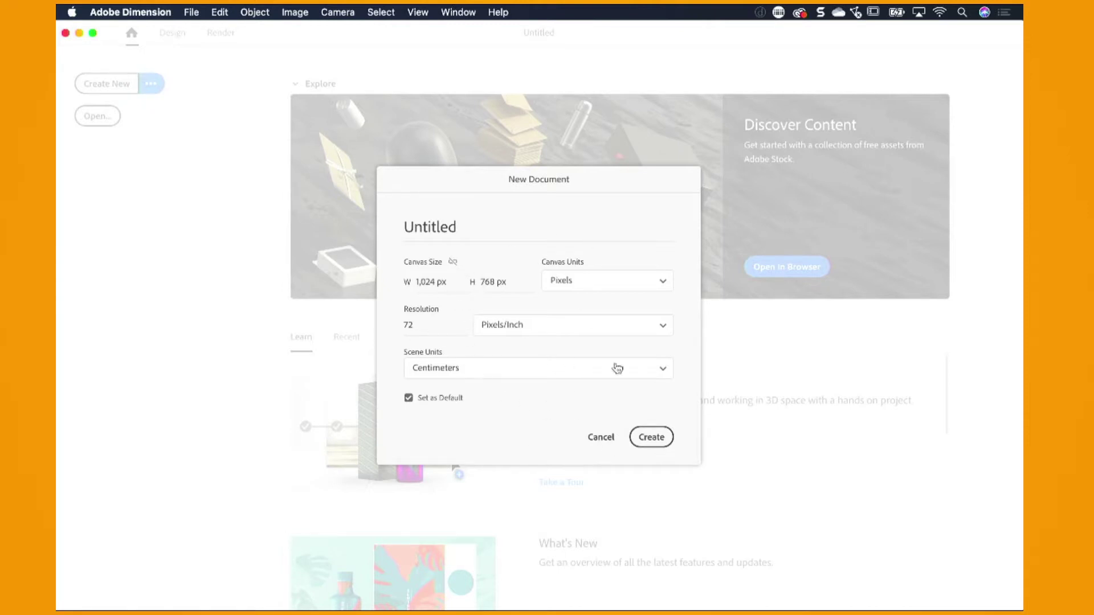
left_click(606, 438)
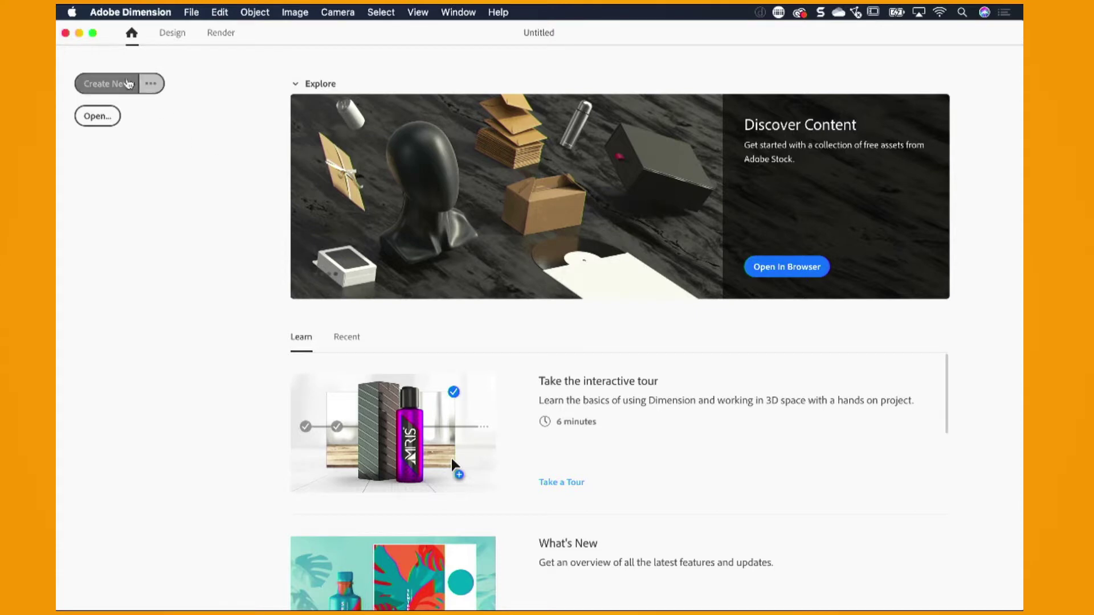
left_click(121, 83)
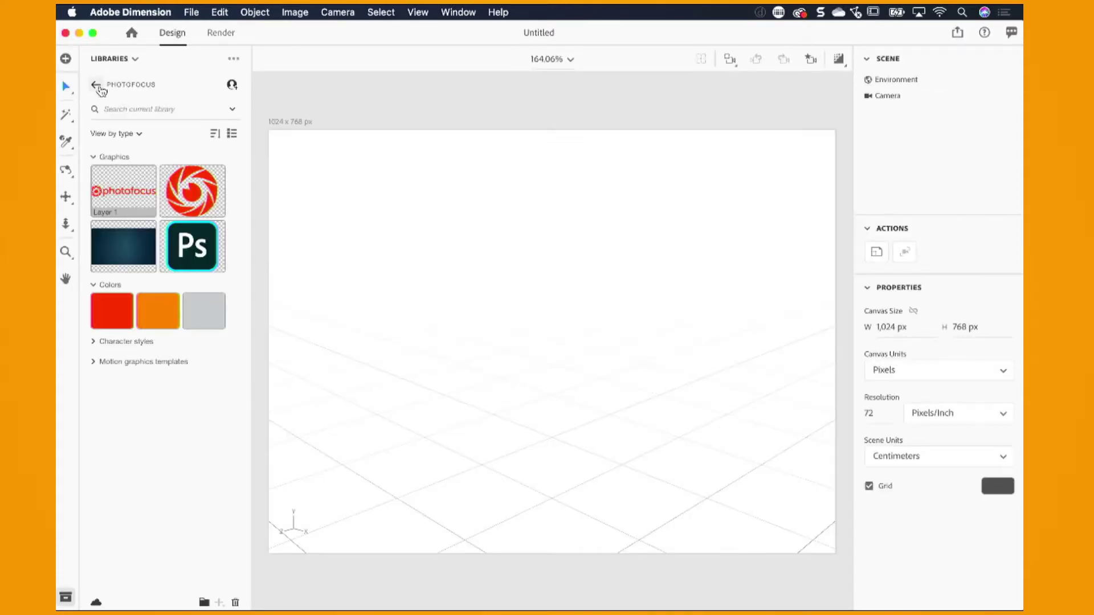
Step: Leave the Photofocus library and switch the asset source to Starter Assets
left_click(96, 86)
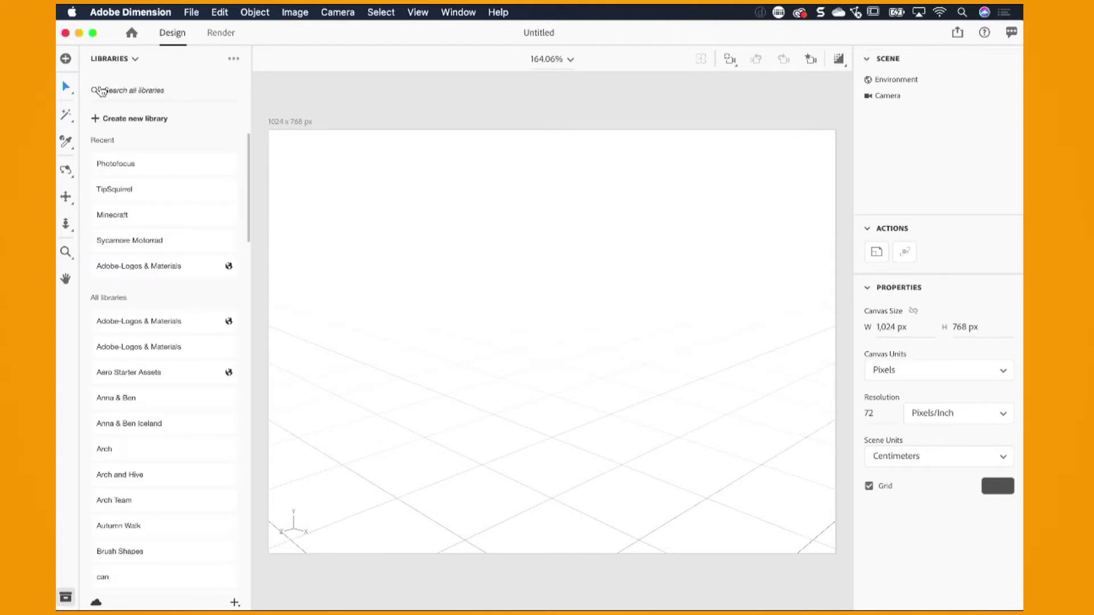
left_click(133, 59)
left_click(132, 82)
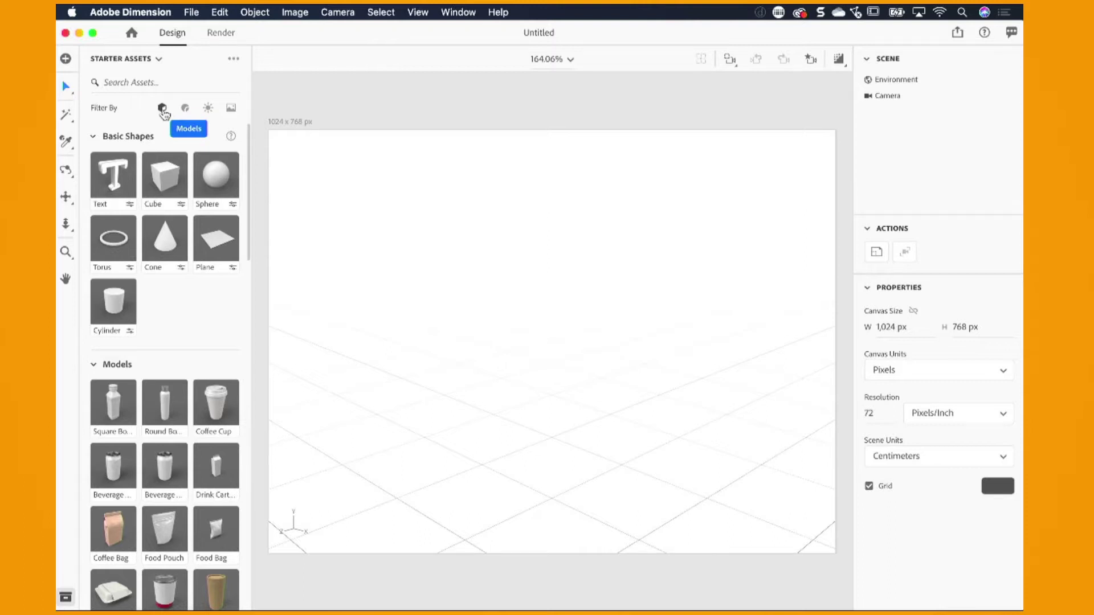
Step: Browse the starter assets by category, examining the models, materials, lights and images on offer
scroll(142, 200, "down", 3)
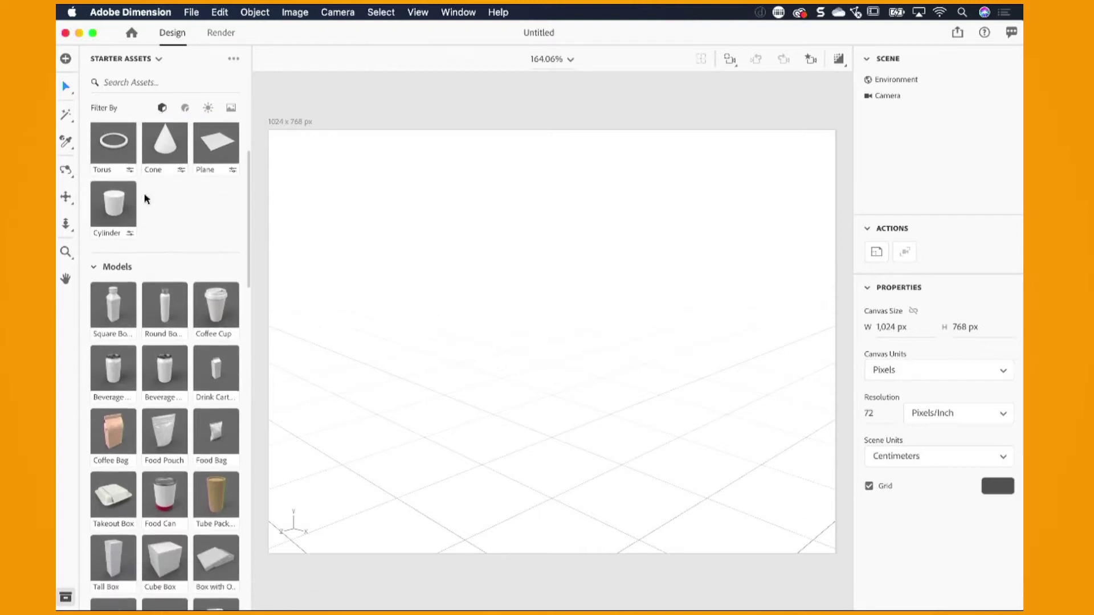
scroll(145, 198, "up", 3)
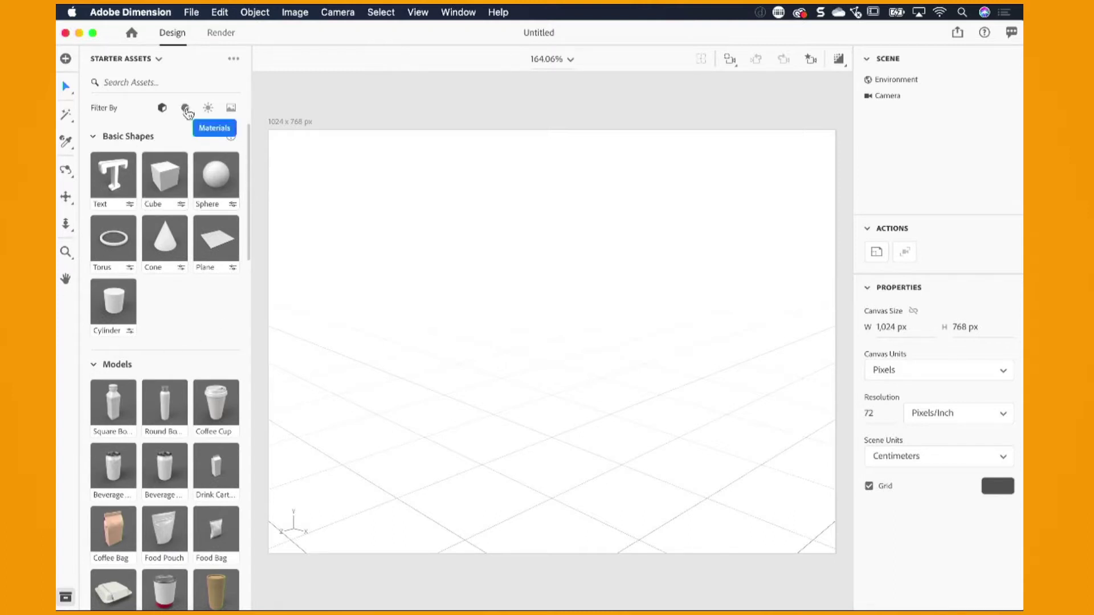
left_click(186, 108)
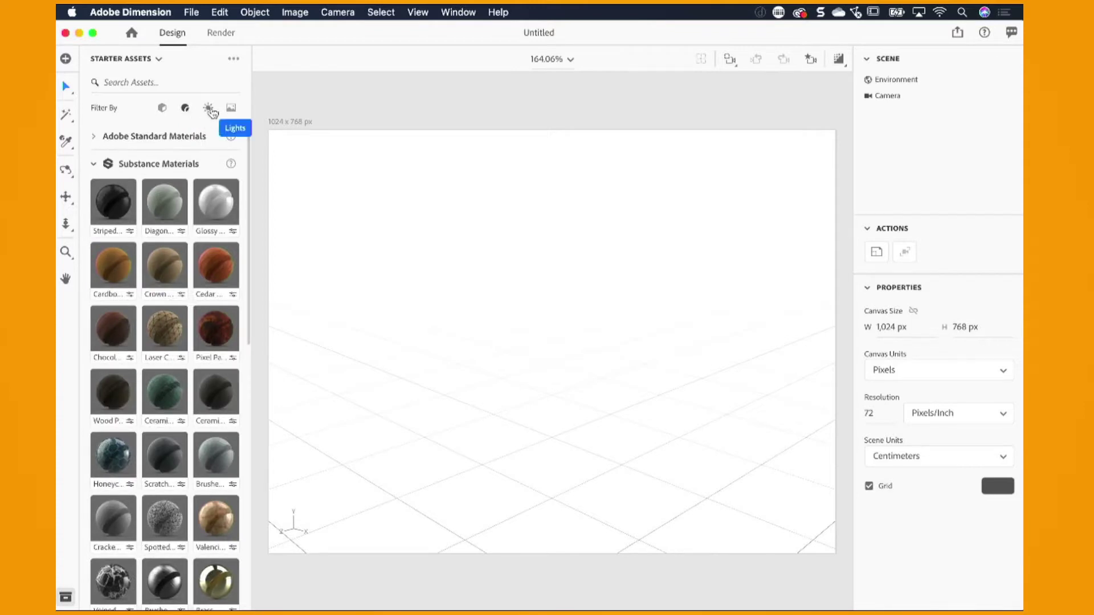
left_click(209, 109)
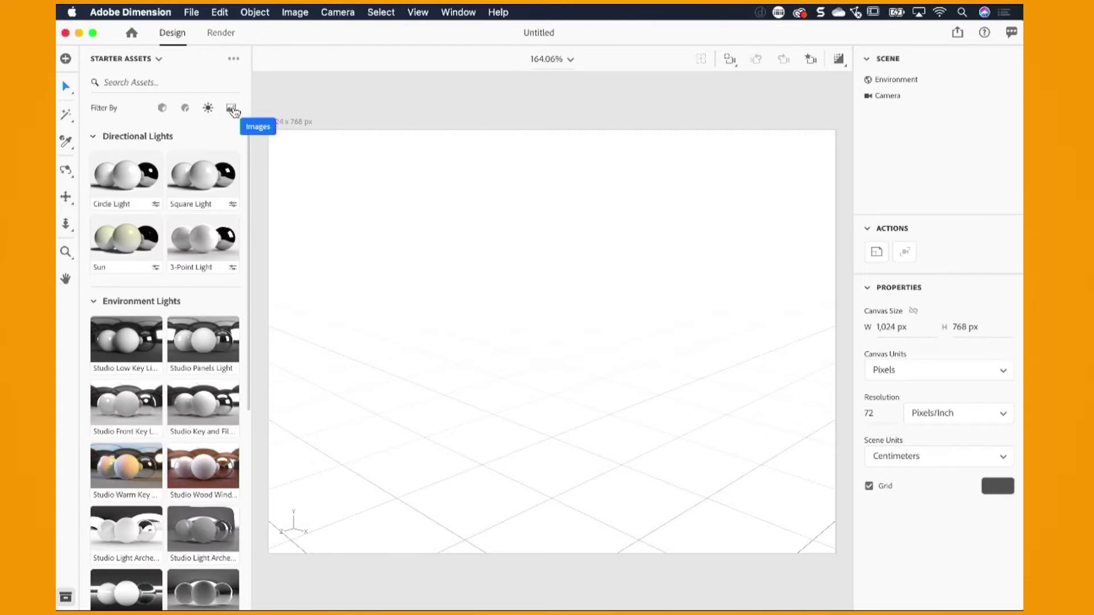
left_click(232, 110)
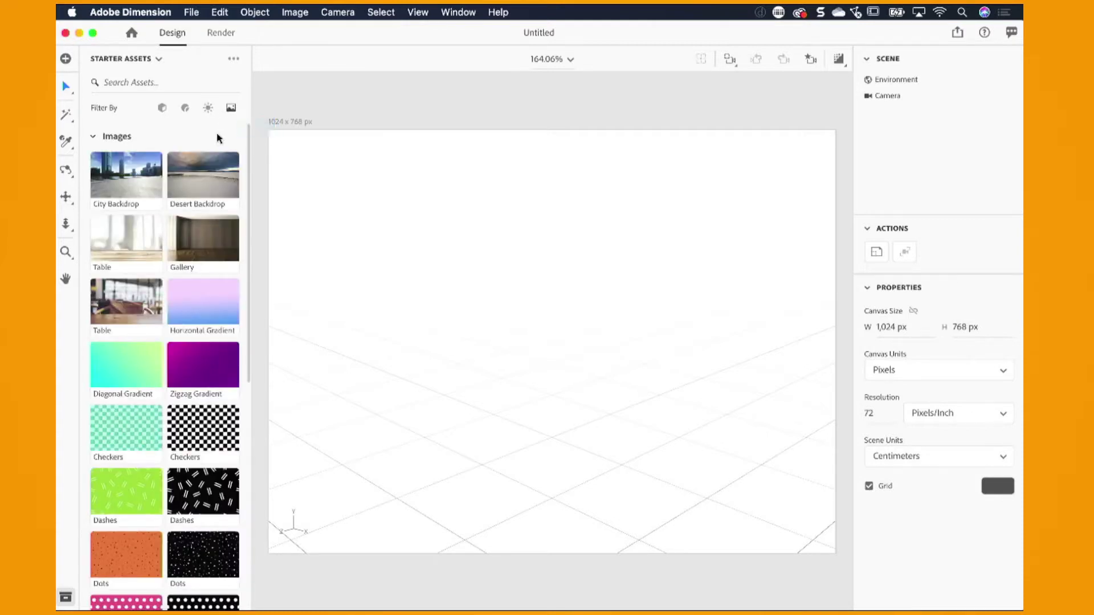
left_click(164, 110)
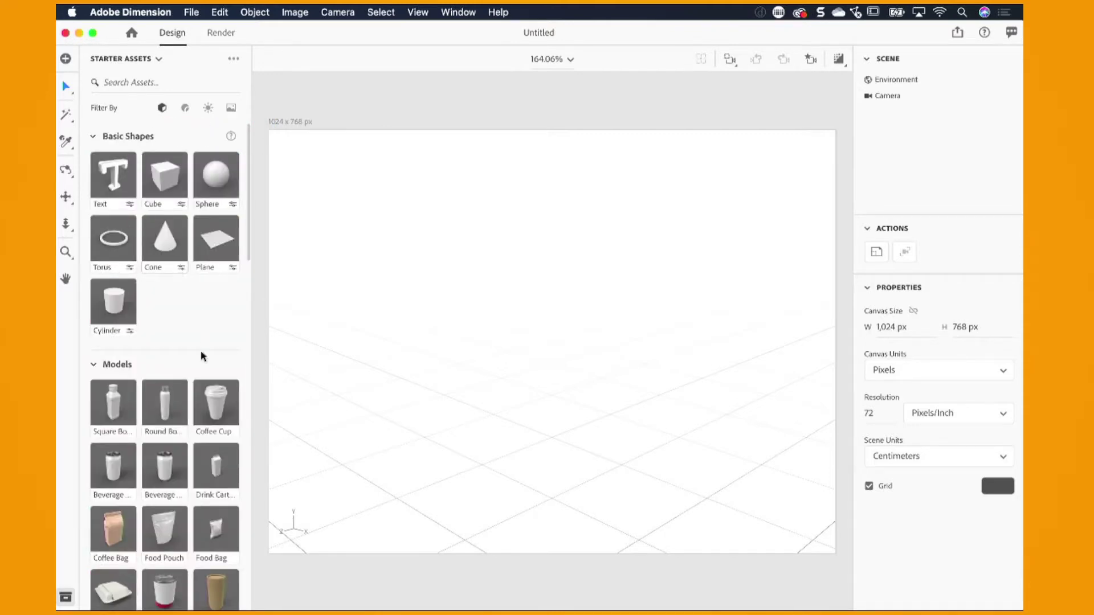
scroll(199, 296, "down", 2)
scroll(210, 313, "down", 5)
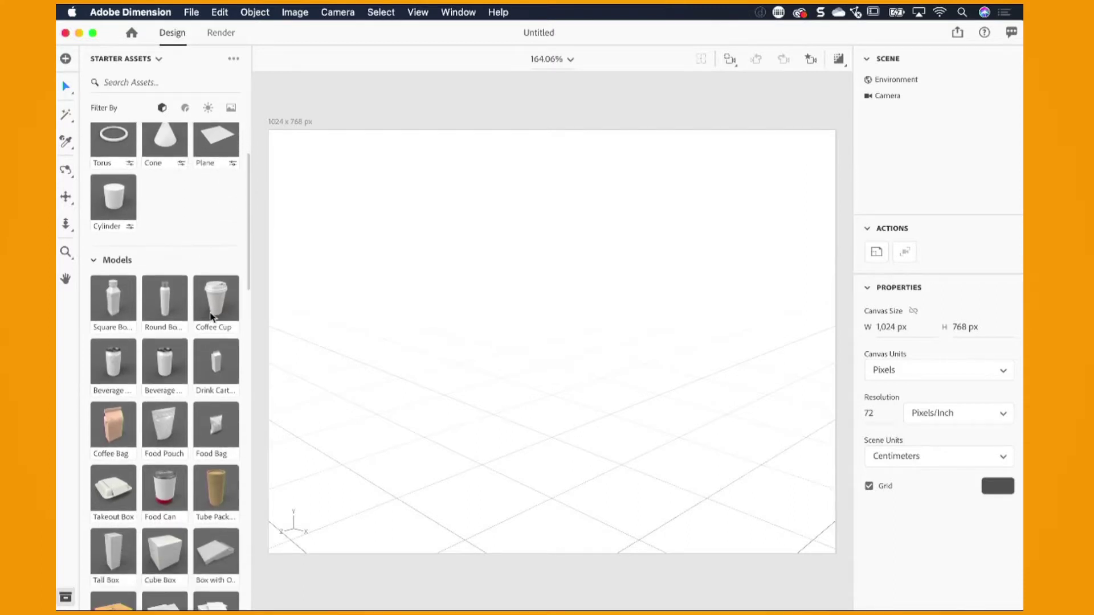
scroll(211, 317, "down", 7)
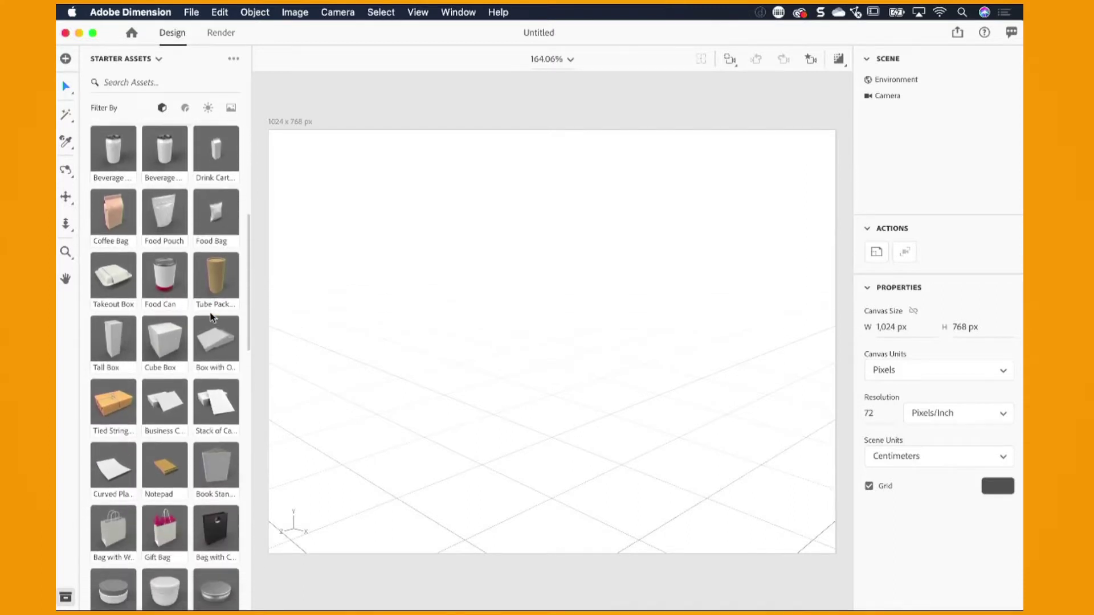
Step: Add a Sphere from the basic shapes to the center of the scene
scroll(211, 317, "up", 4)
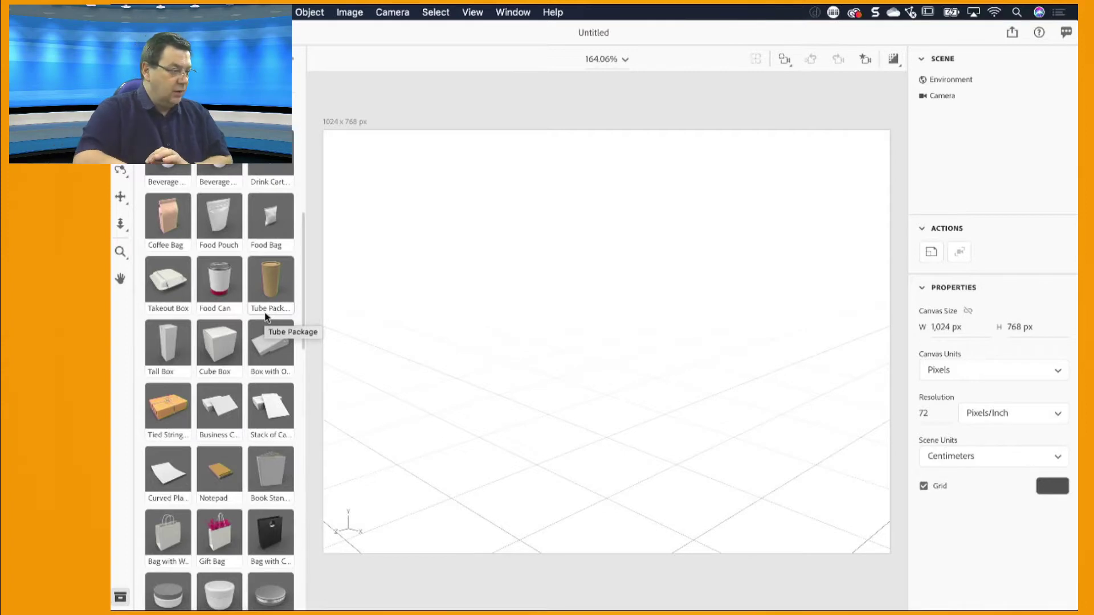
scroll(265, 316, "up", 10)
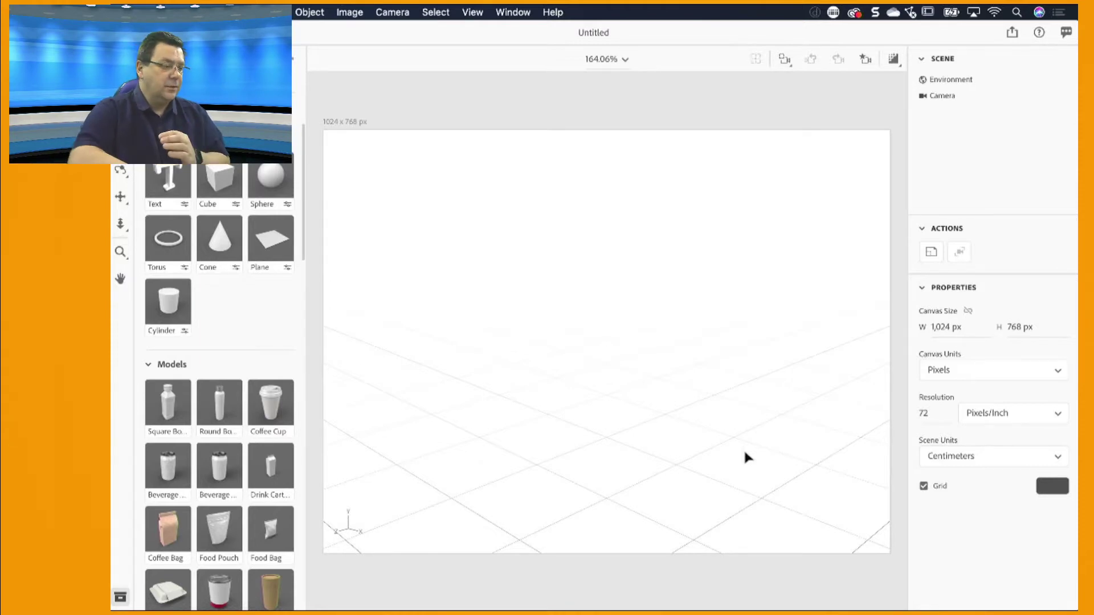
left_click(259, 182)
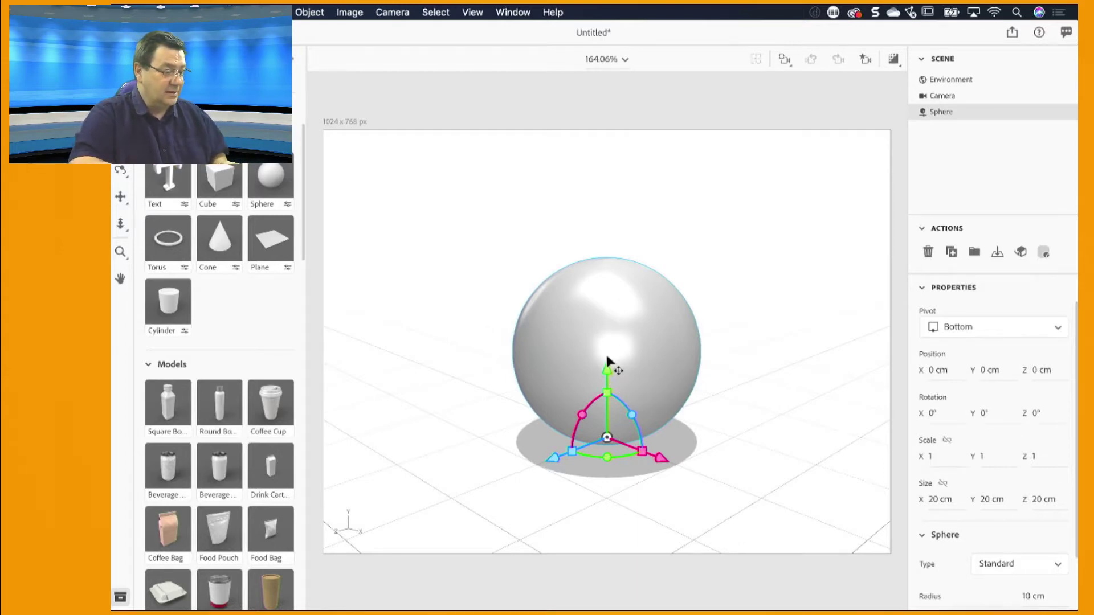
left_click_drag(609, 377, 614, 319)
left_click_drag(596, 420, 562, 427)
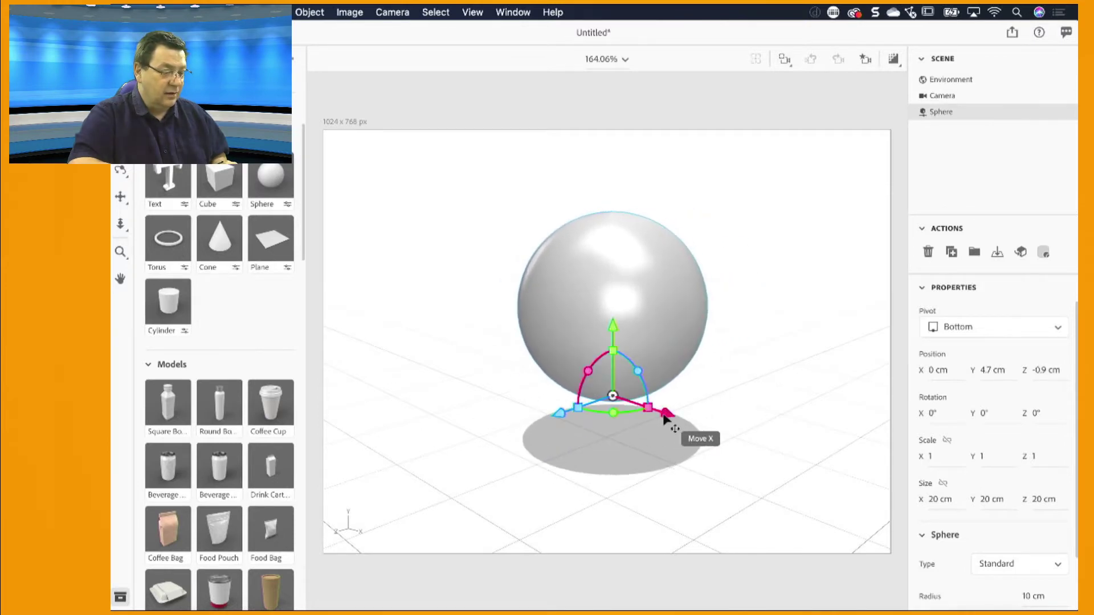
mouse_move(668, 413)
left_mouse_down()
mouse_move(608, 362)
mouse_move(686, 387)
mouse_move(641, 376)
mouse_move(684, 404)
left_mouse_up()
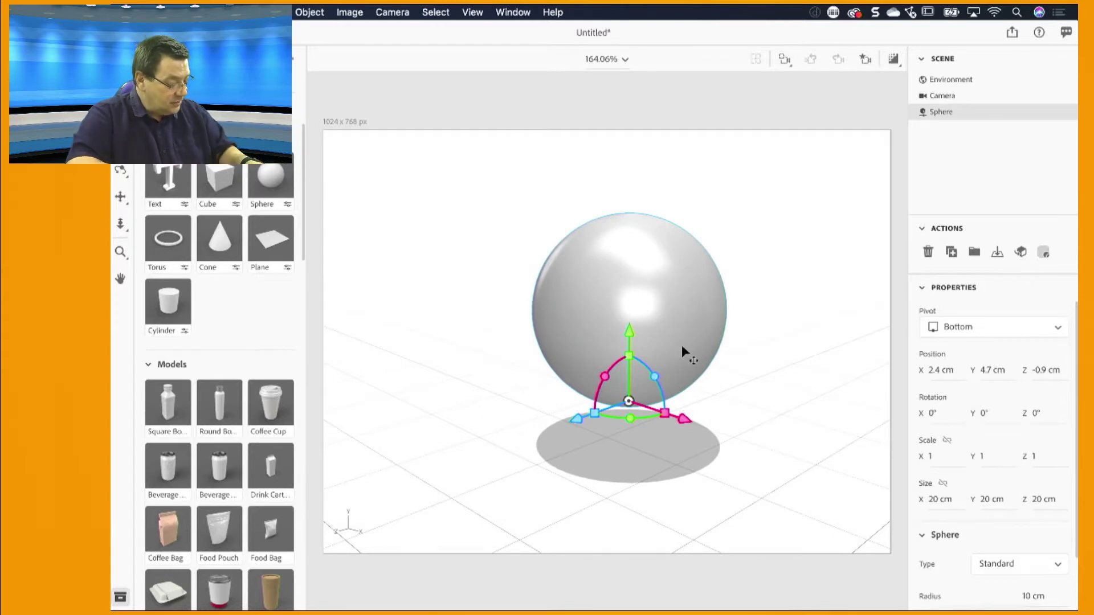
key("super+z")
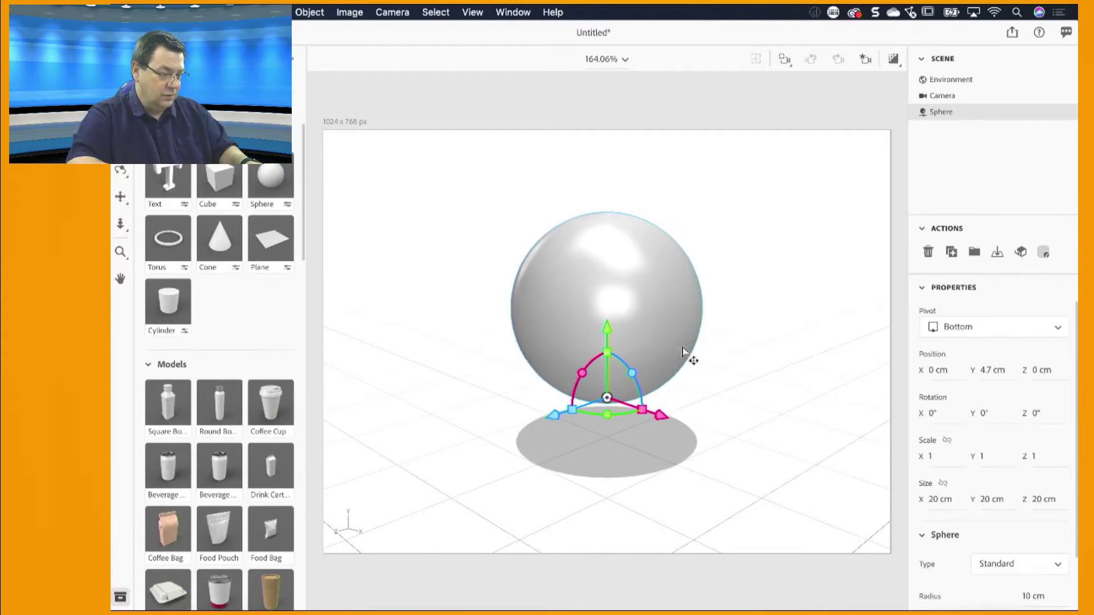
key("super+z")
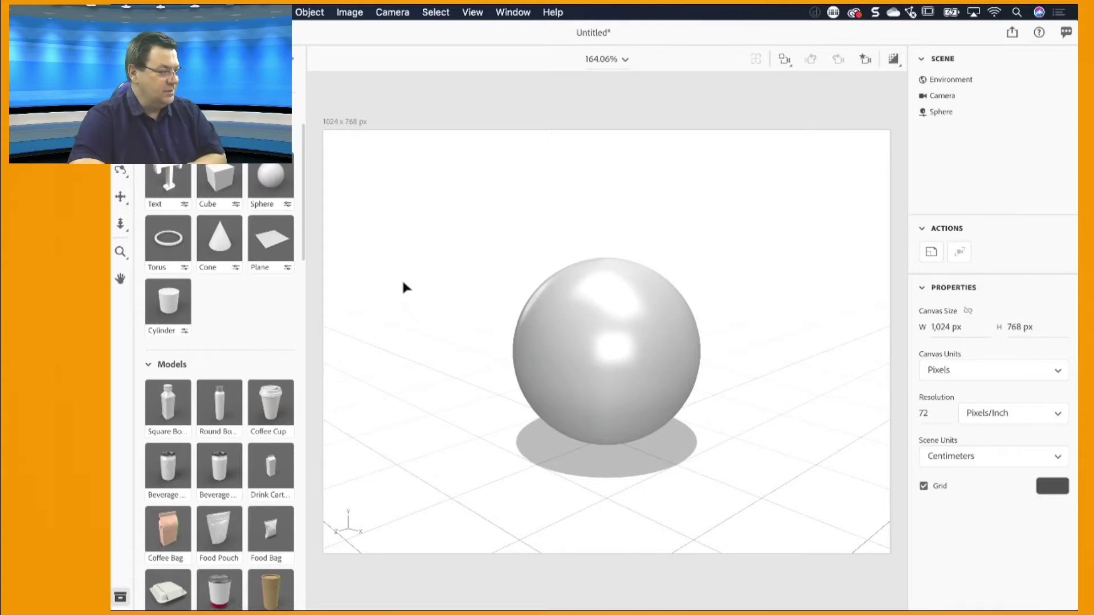
Step: Add a Cylinder to the scene and flatten it along Y to about 10% of its height
left_click(169, 298)
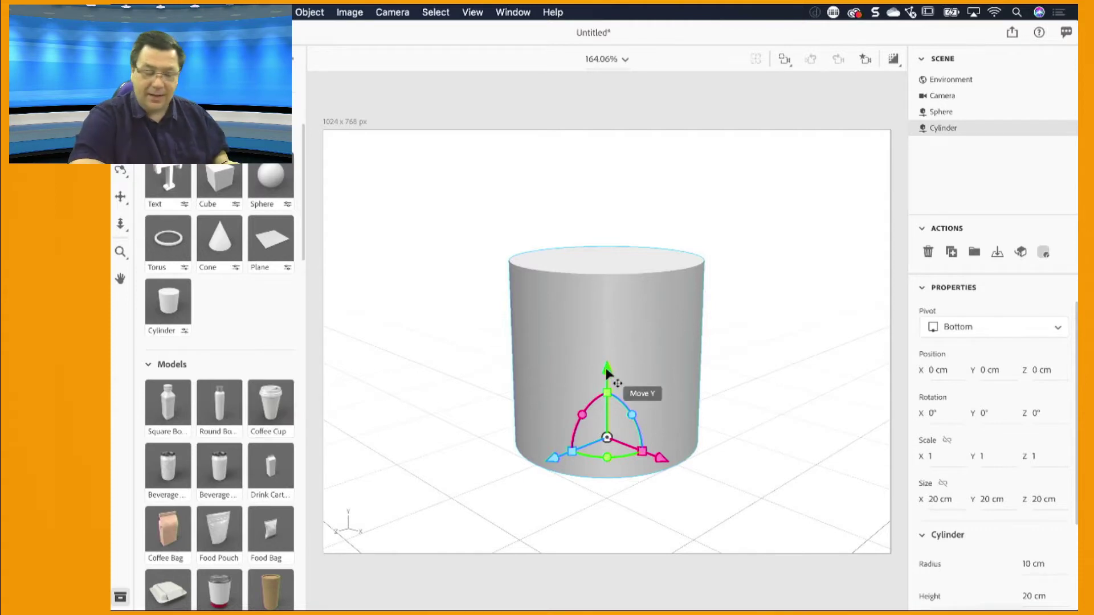
left_click_drag(608, 372, 635, 374)
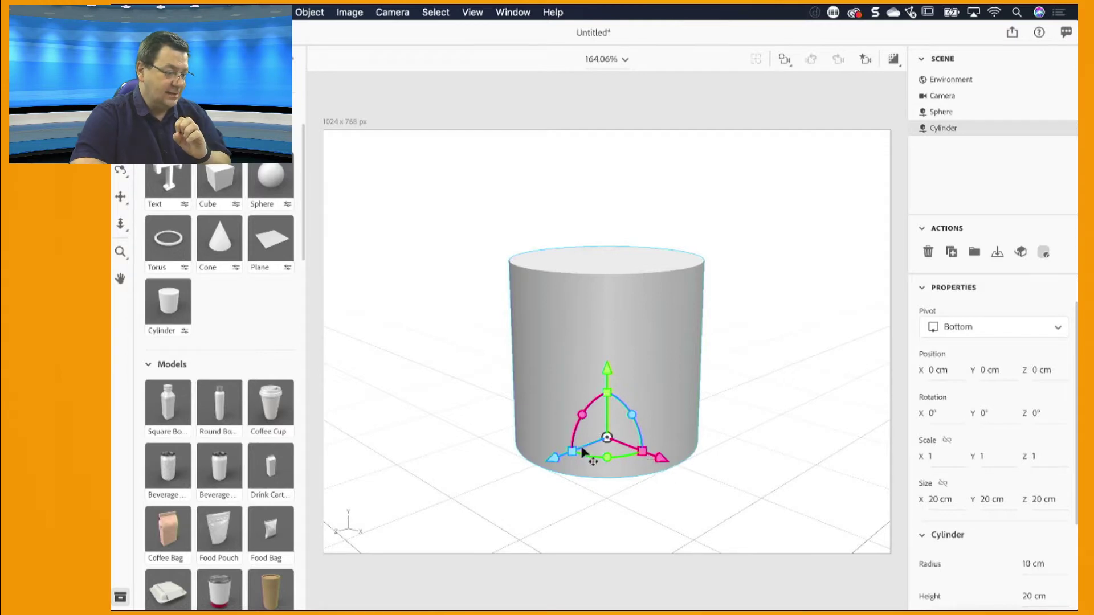
left_click(607, 396)
left_click_drag(607, 399, 615, 440)
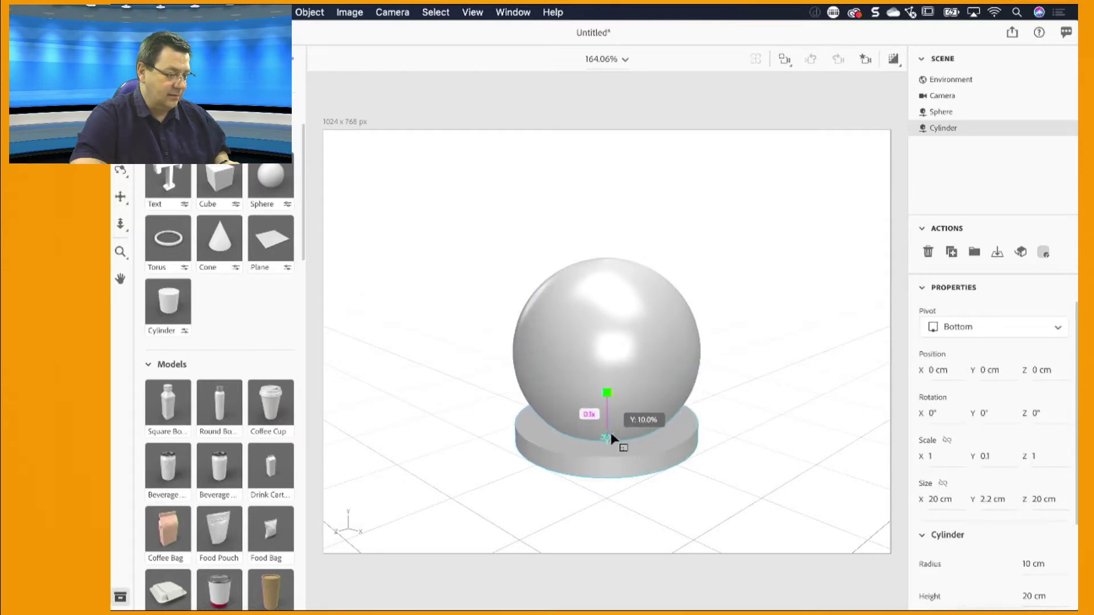
Step: Raise the flattened cylinder to about Y 19.2 cm at the sphere's top and scale it proportionally to a Z size of 5 cm
left_click(606, 366)
left_click_drag(606, 365, 630, 196)
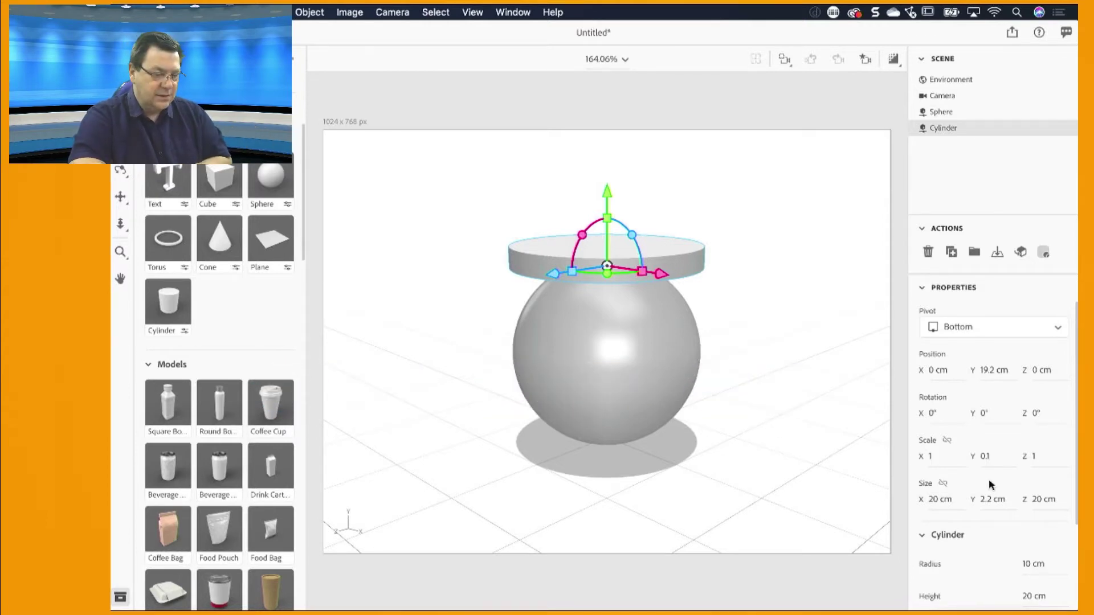
left_click(944, 484)
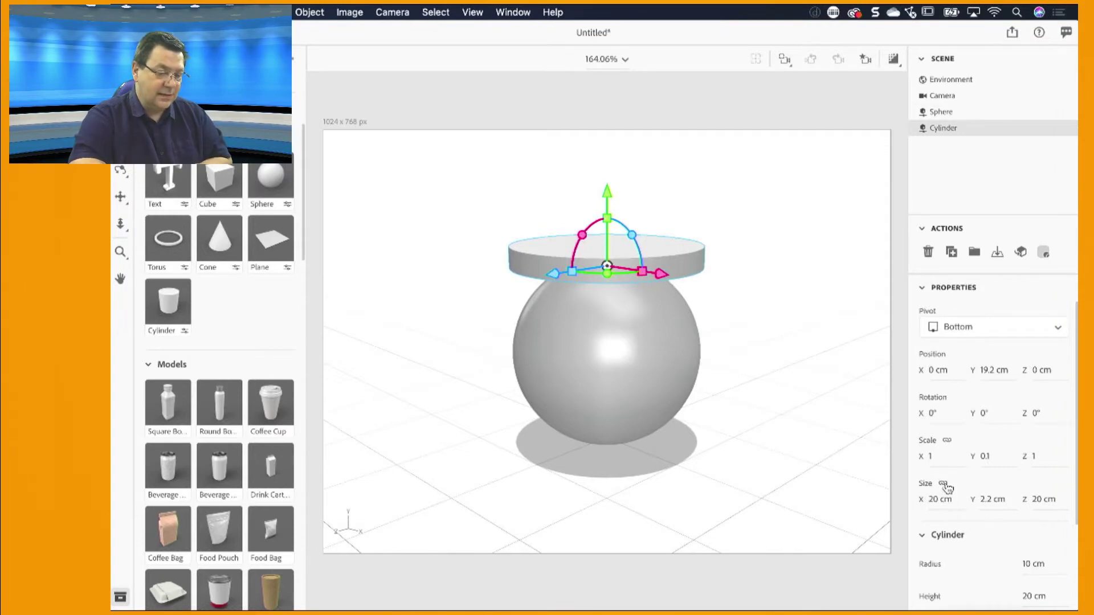
left_click(1037, 501)
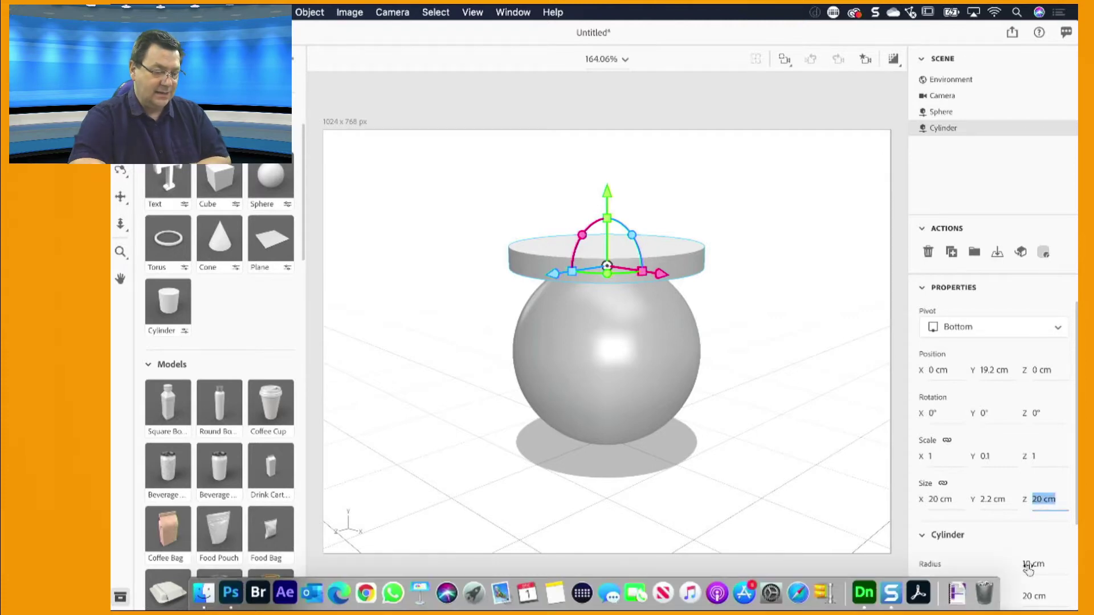
type("5")
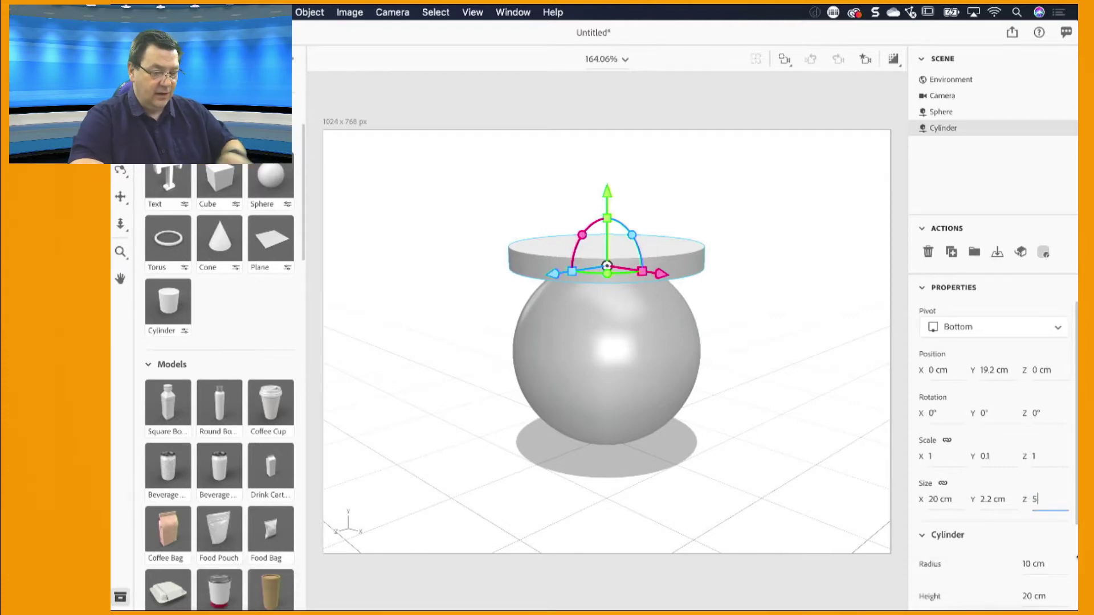
key("Return")
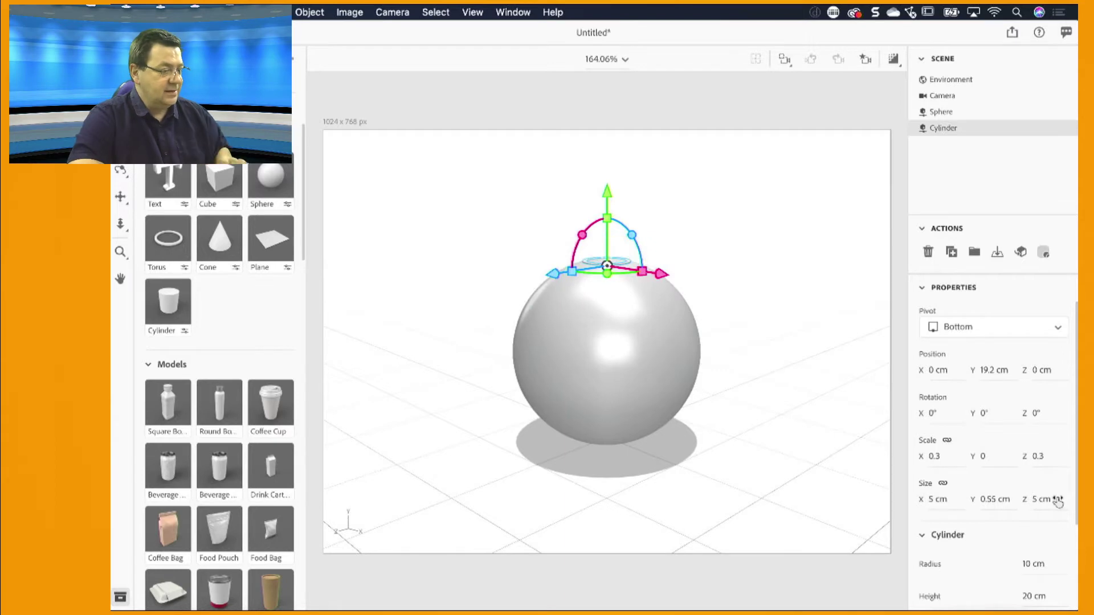
Step: Stretch the small cylinder non-proportionally to about 1.75 cm tall and seat it on the sphere at about Y 19.6 cm as a cap
mouse_move(608, 196)
left_mouse_down()
mouse_move(609, 180)
mouse_move(611, 191)
left_mouse_up()
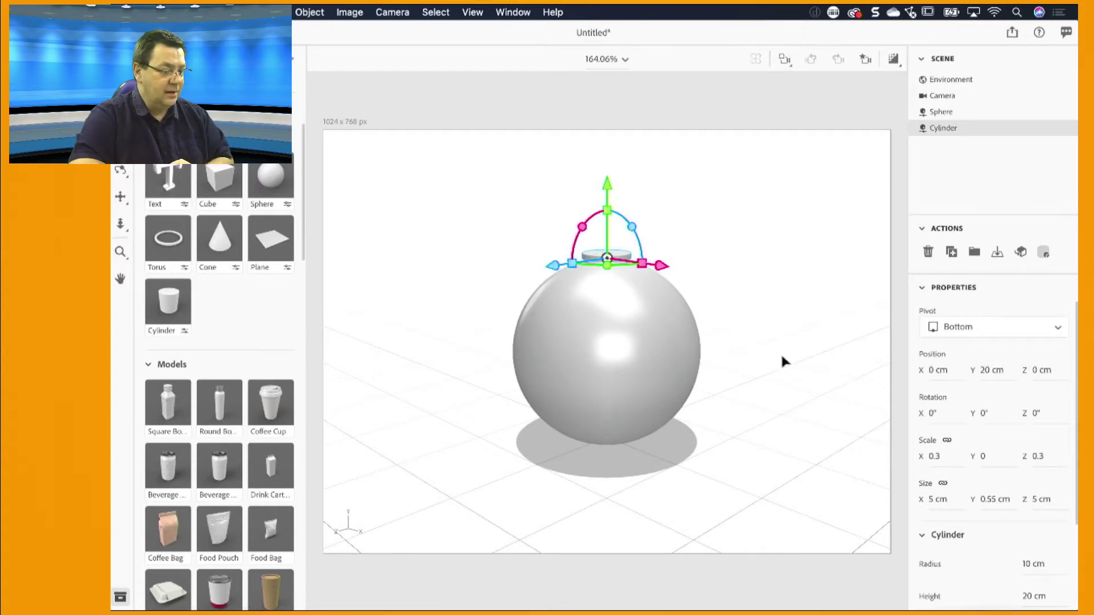
left_click(943, 483)
mouse_move(607, 211)
left_mouse_down()
mouse_move(608, 153)
mouse_move(609, 214)
mouse_move(612, 188)
mouse_move(611, 205)
left_mouse_up()
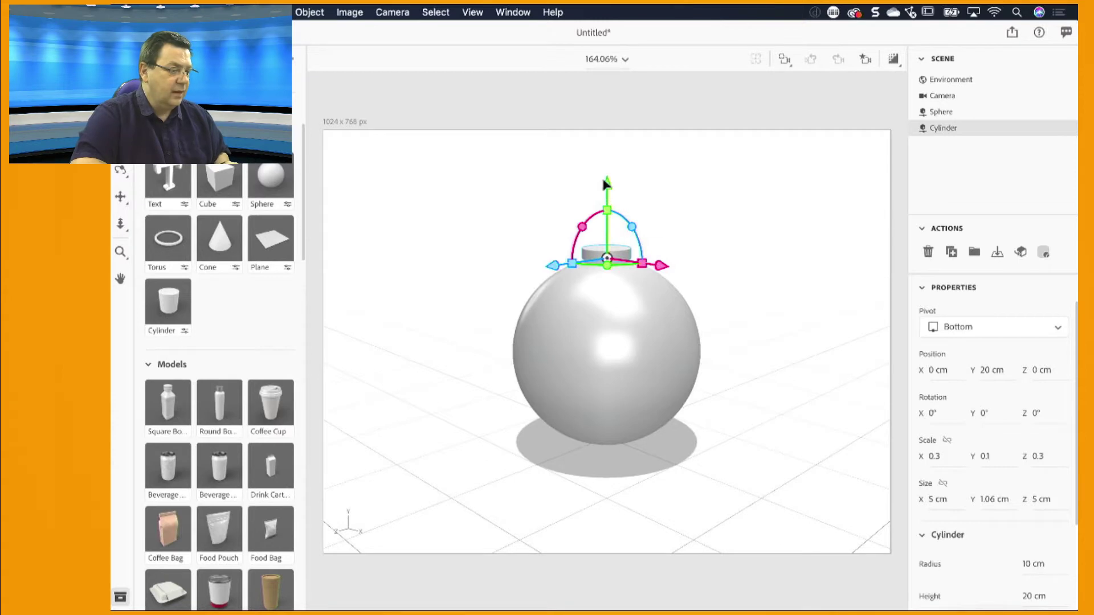
left_click(603, 173)
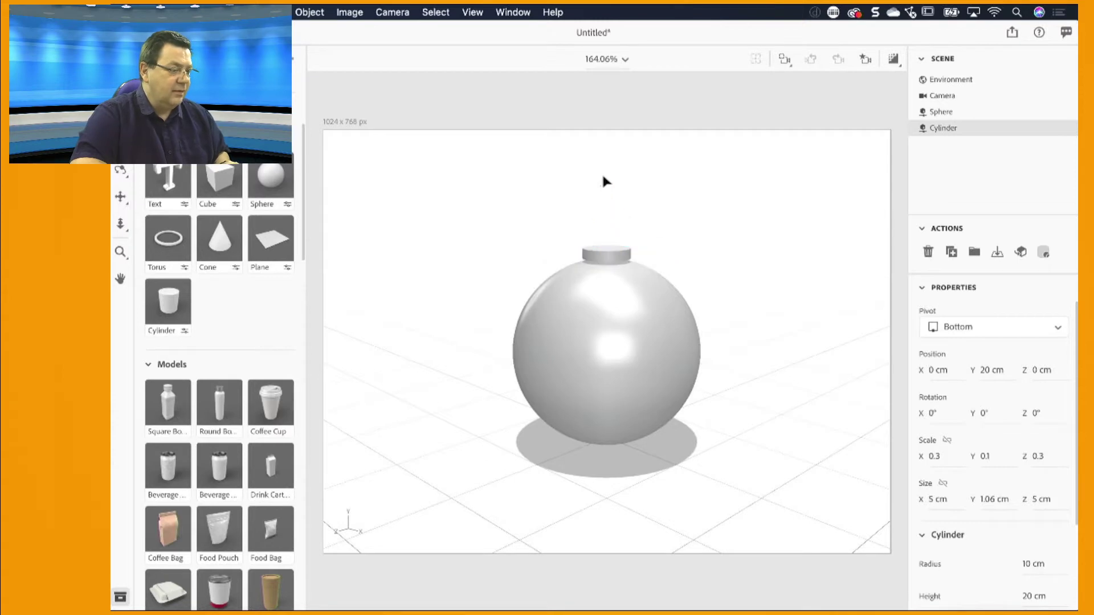
left_click(607, 252)
left_click_drag(607, 221, 607, 191)
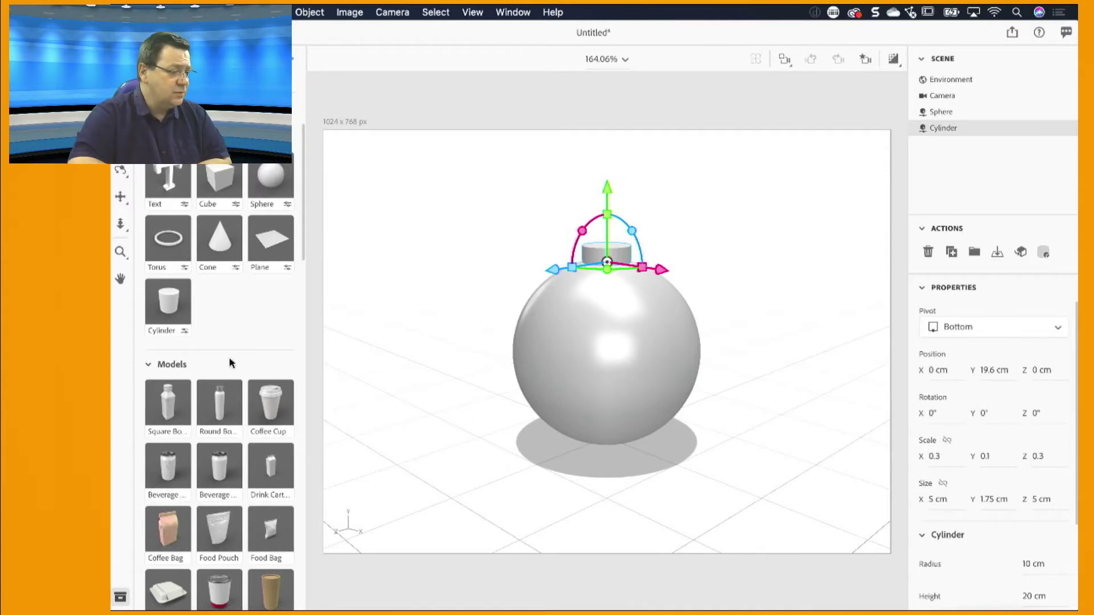
left_click(594, 428)
left_click(681, 497)
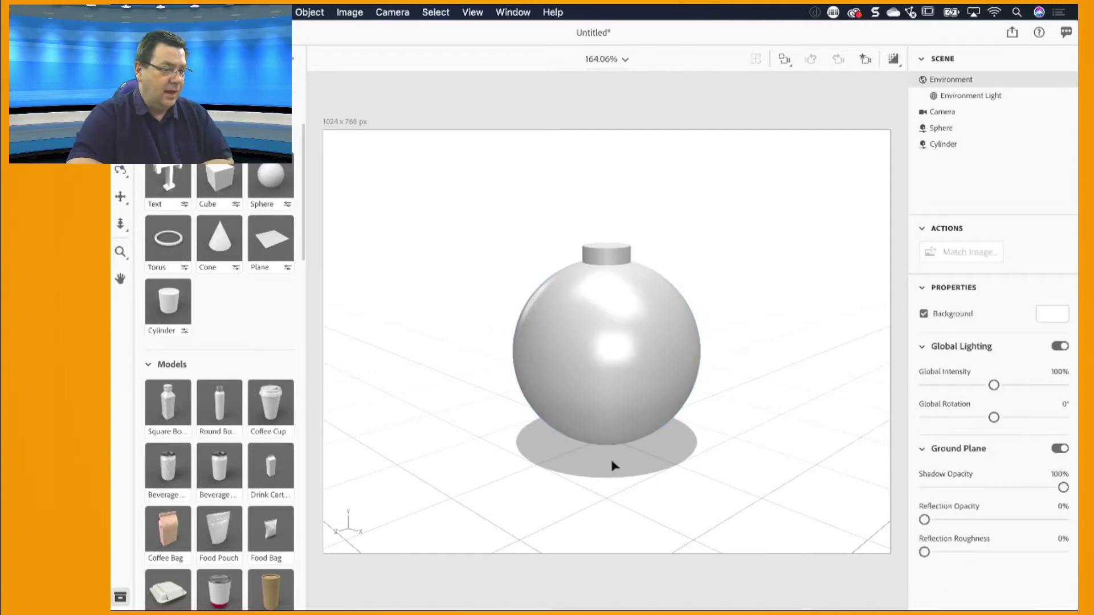
Step: Add a Torus from the basic shapes and stand it upright with an X rotation of 90°
left_click(160, 239)
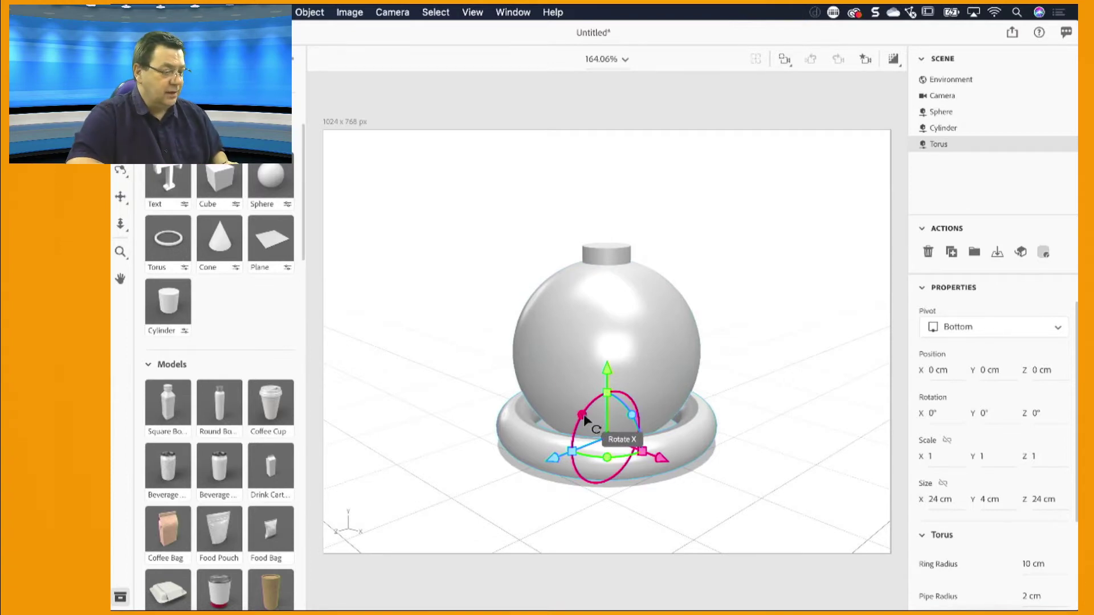
left_click_drag(585, 419, 634, 394)
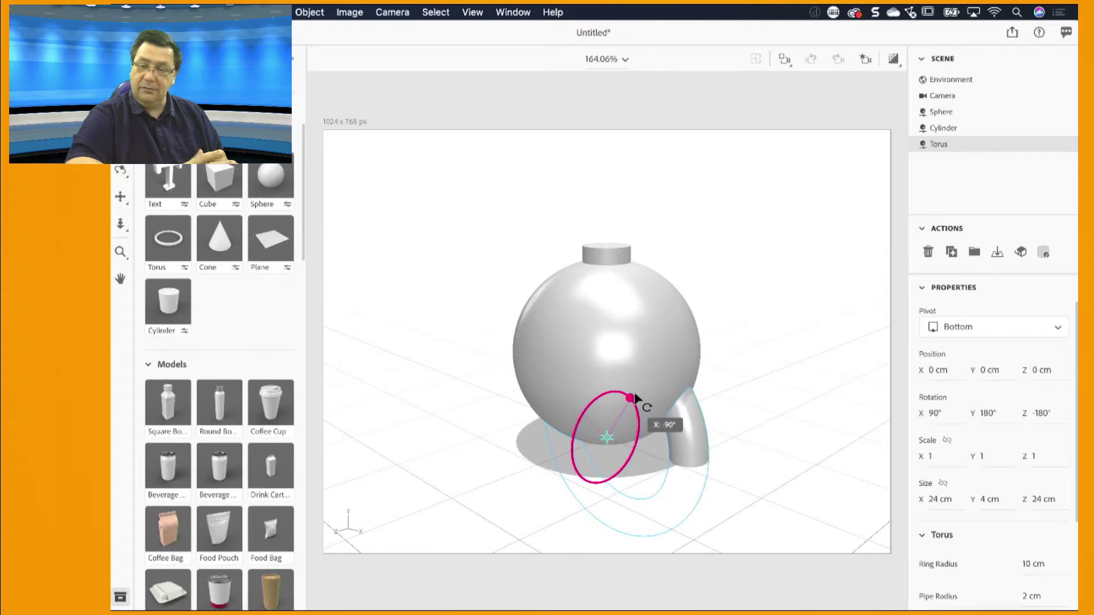
mouse_move(633, 394)
left_mouse_down()
mouse_move(618, 393)
mouse_move(650, 397)
mouse_move(638, 393)
mouse_move(652, 385)
mouse_move(618, 400)
mouse_move(681, 393)
mouse_move(616, 400)
mouse_move(674, 384)
mouse_move(627, 399)
left_mouse_up()
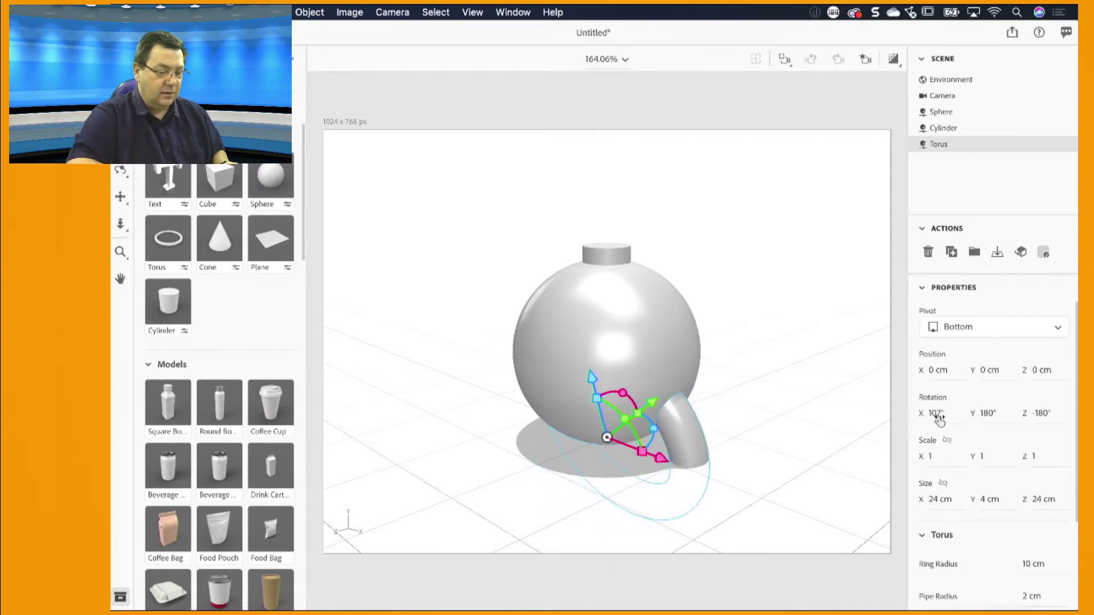
left_click(935, 414)
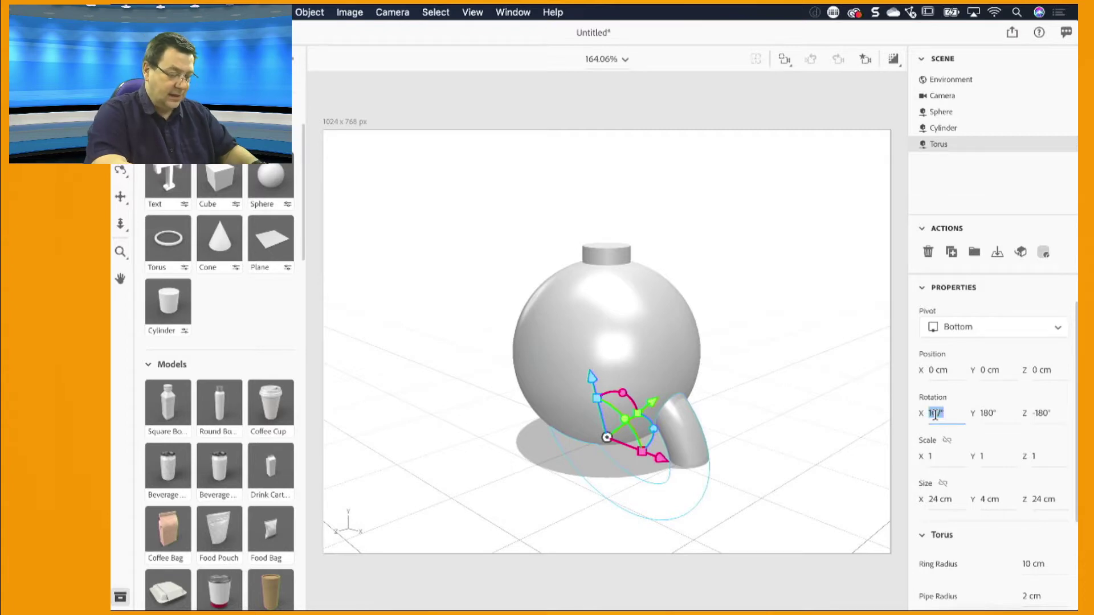
type("90")
key("Return")
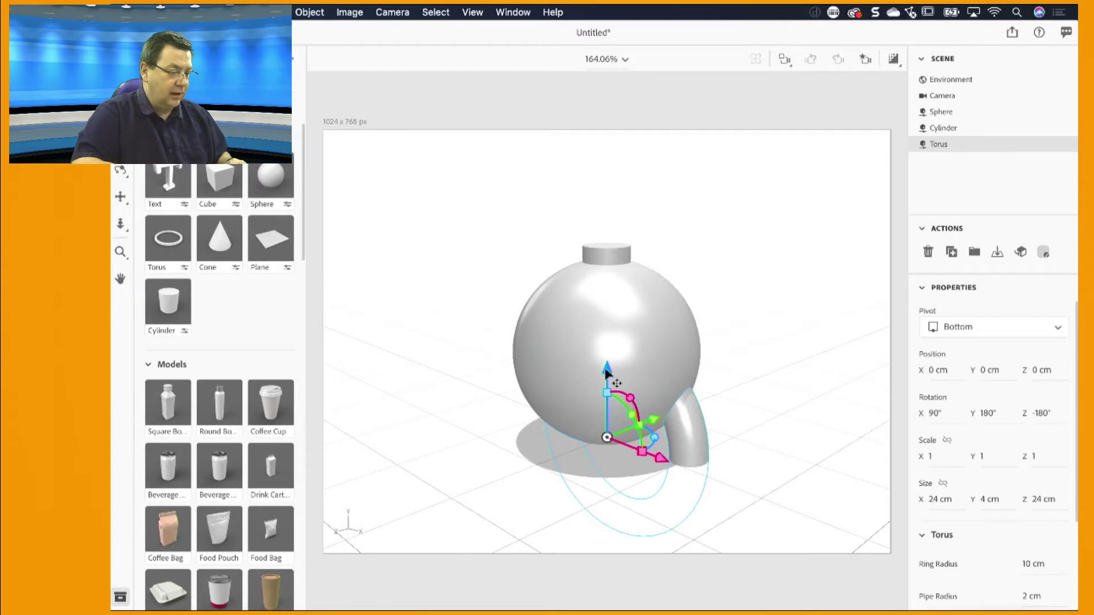
Step: Scale the torus proportionally to a Z size of 5 cm and raise it above the cap to about Y 23.5 cm
left_click_drag(606, 372, 634, 200)
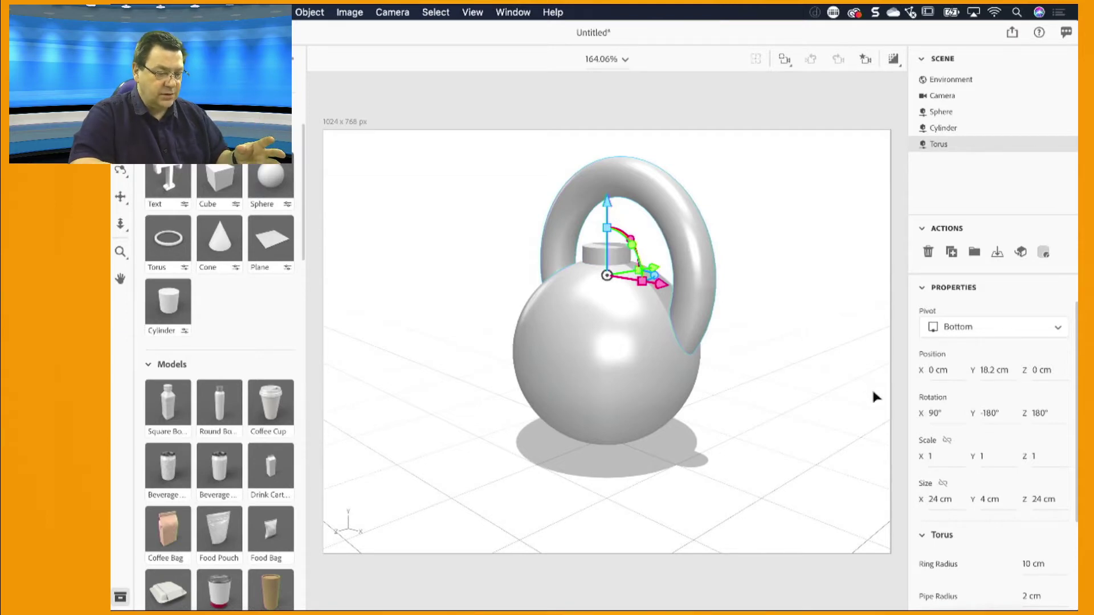
left_click(944, 484)
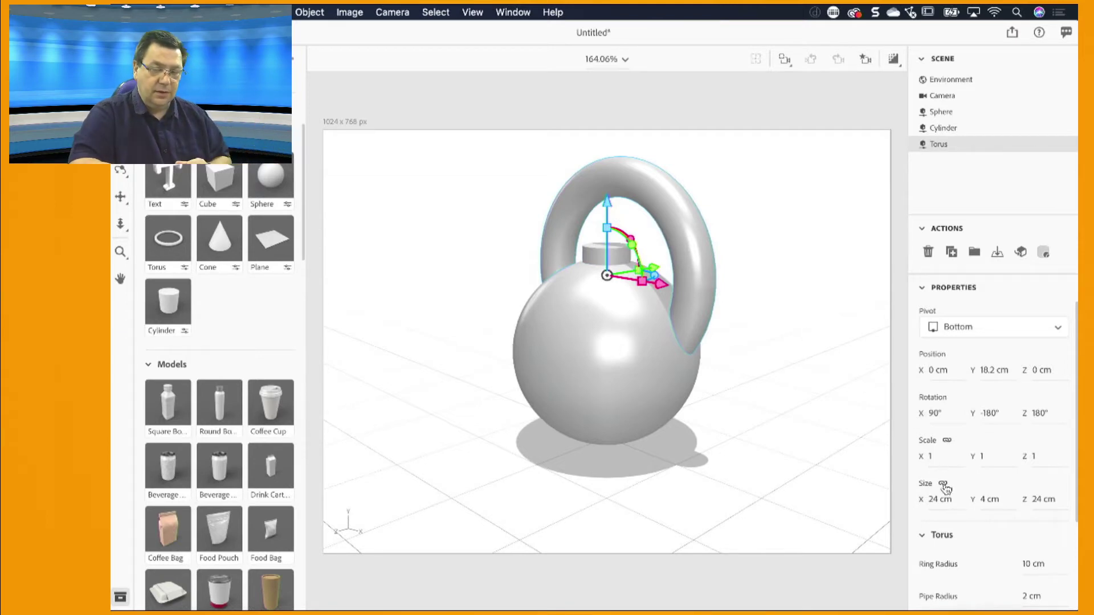
left_click(1038, 500)
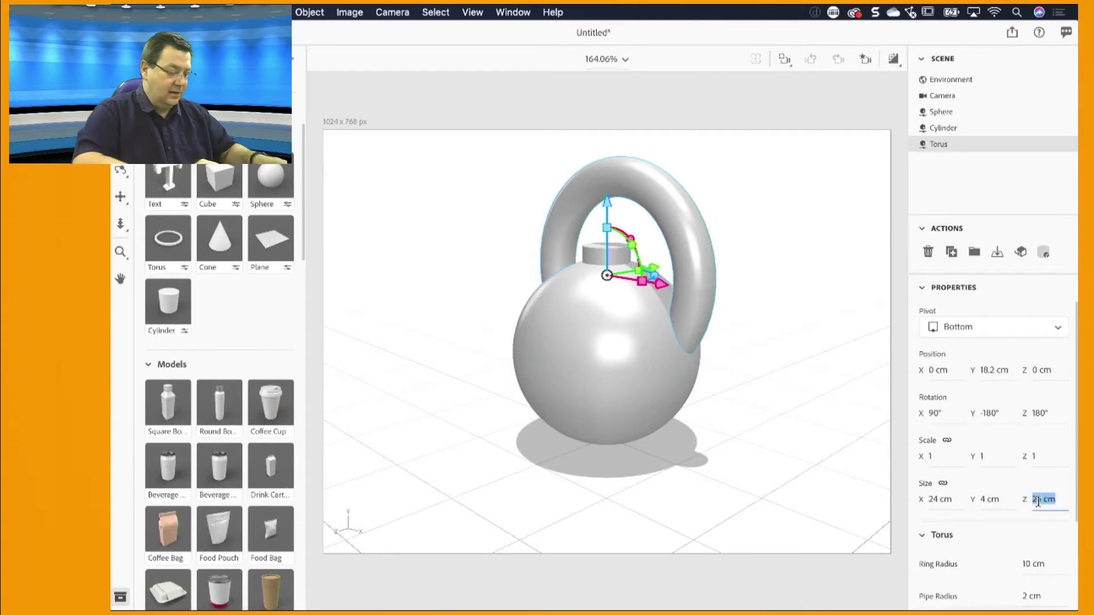
type("5")
key("Return")
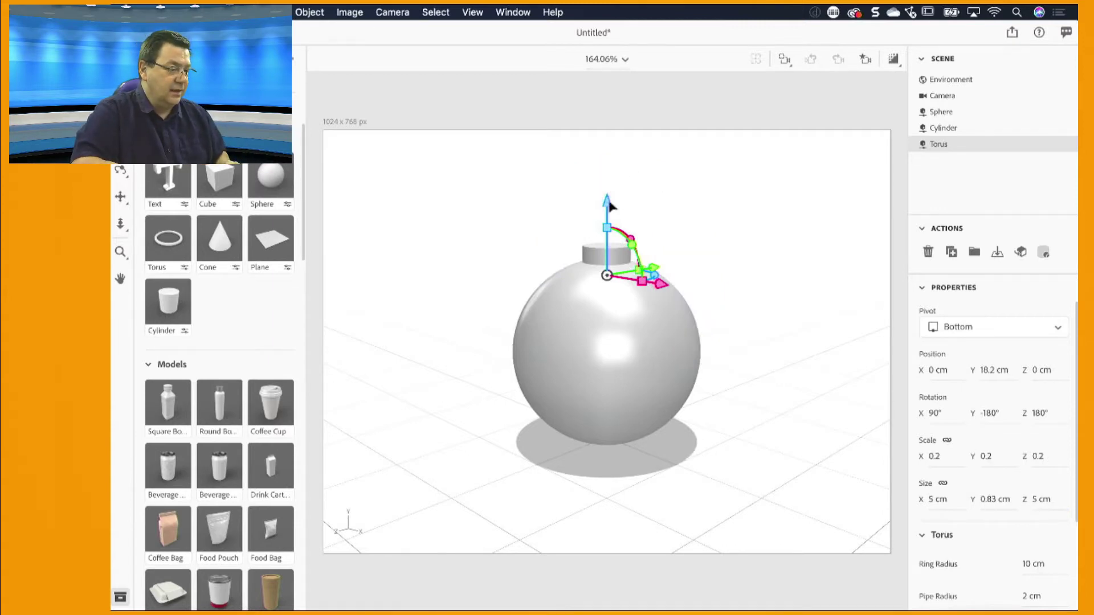
left_click_drag(607, 199, 610, 154)
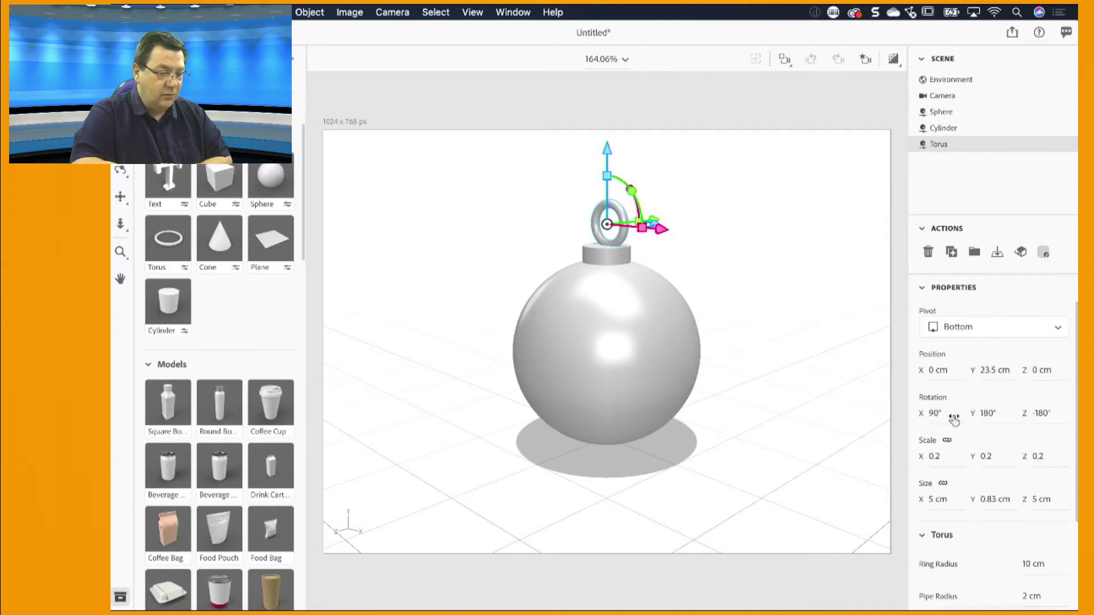
Step: Thin the torus ring by setting its pipe radius to 1 cm
scroll(955, 419, "down", 3)
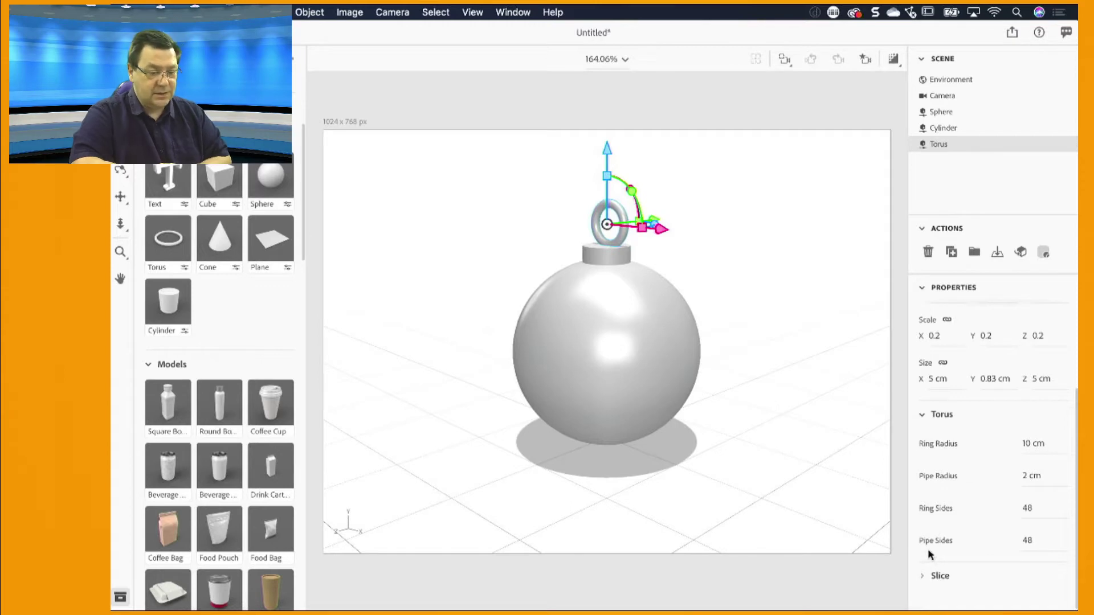
left_click(1024, 482)
type("1")
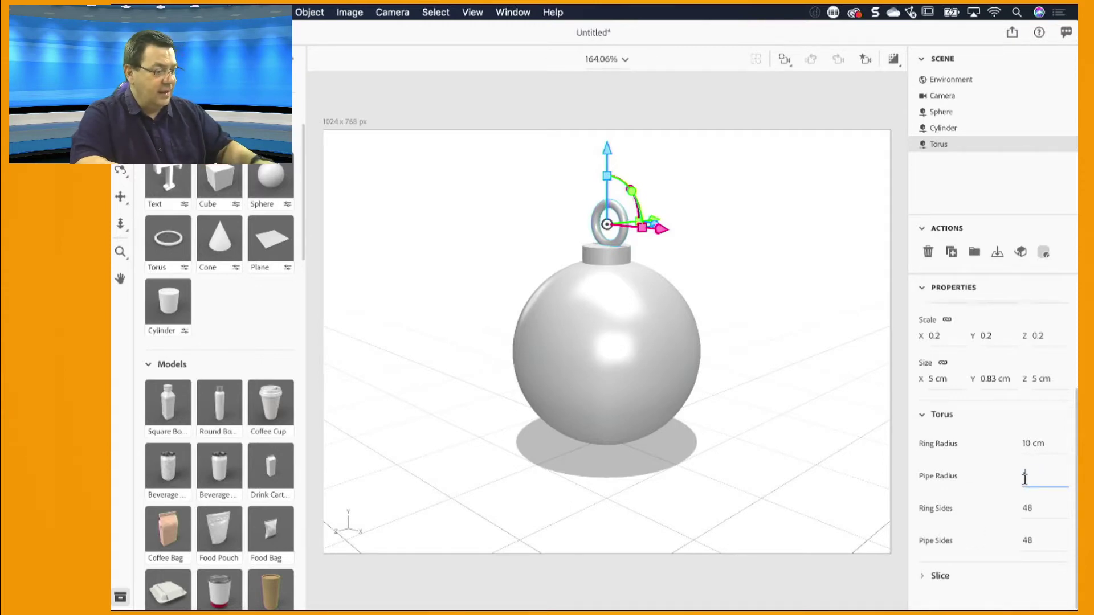
key("Return")
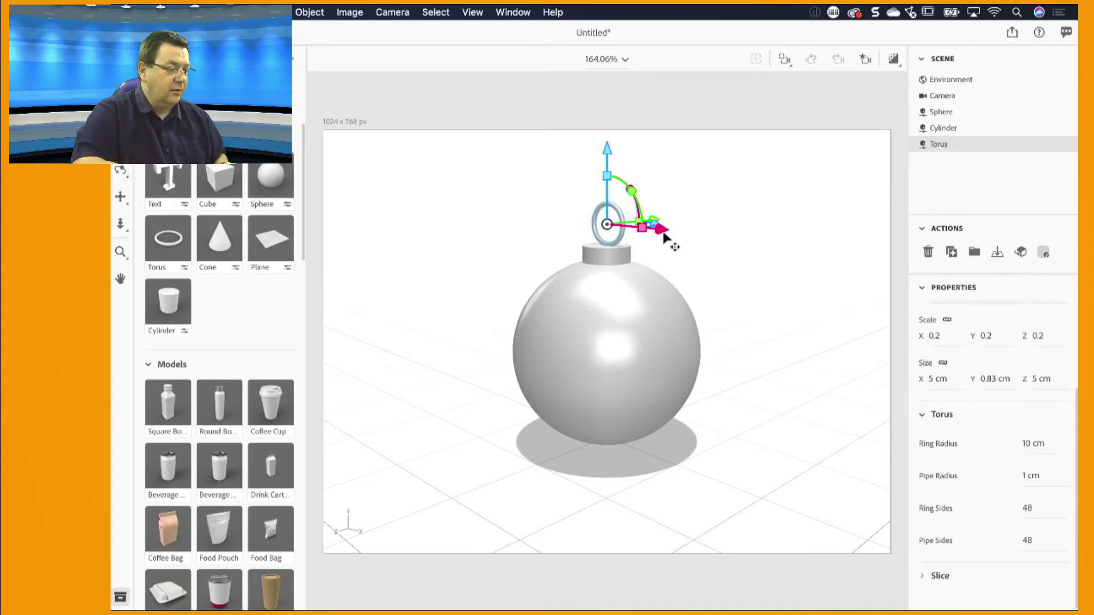
Step: Move the torus along X away from the cap, and center-align the sphere, cylinder and torus on the Z and X axes
left_click_drag(663, 231, 758, 245)
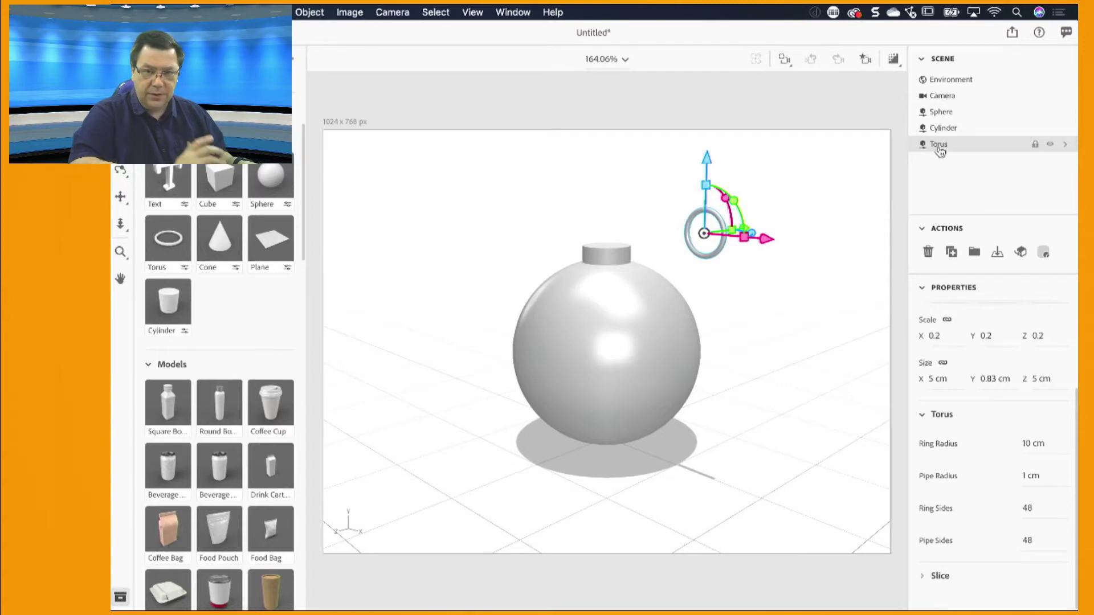
left_click(941, 112, "shift")
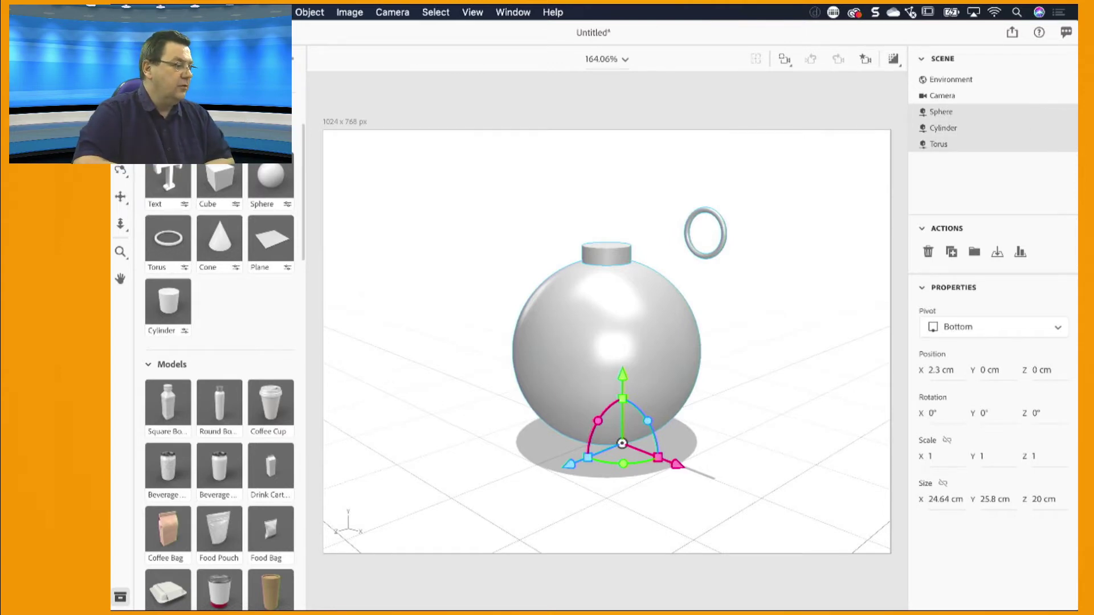
left_click(273, 12)
mouse_move(302, 14)
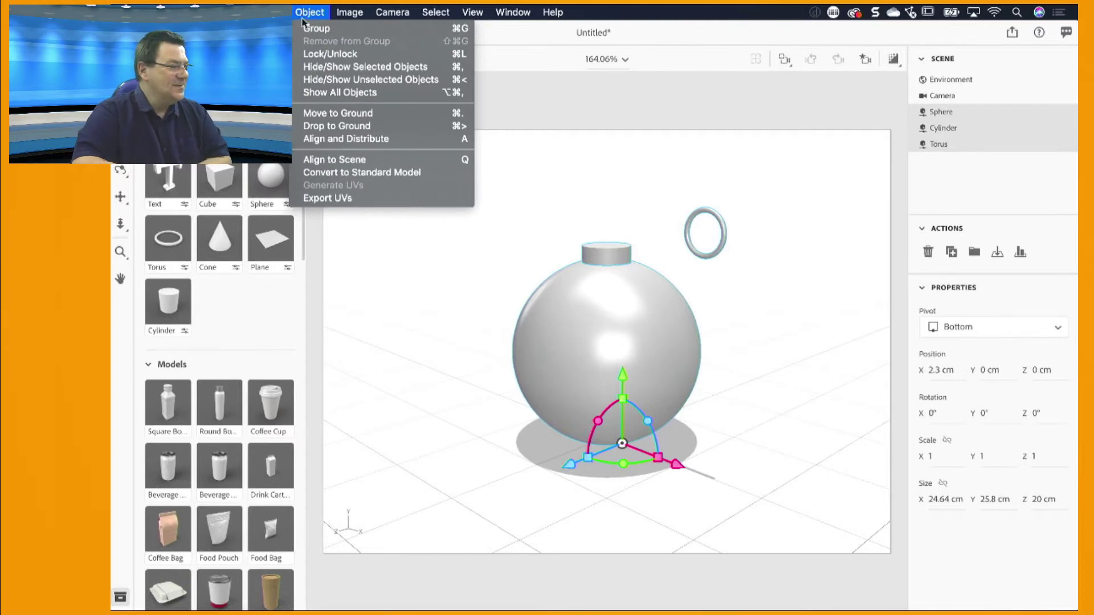
left_click(352, 140)
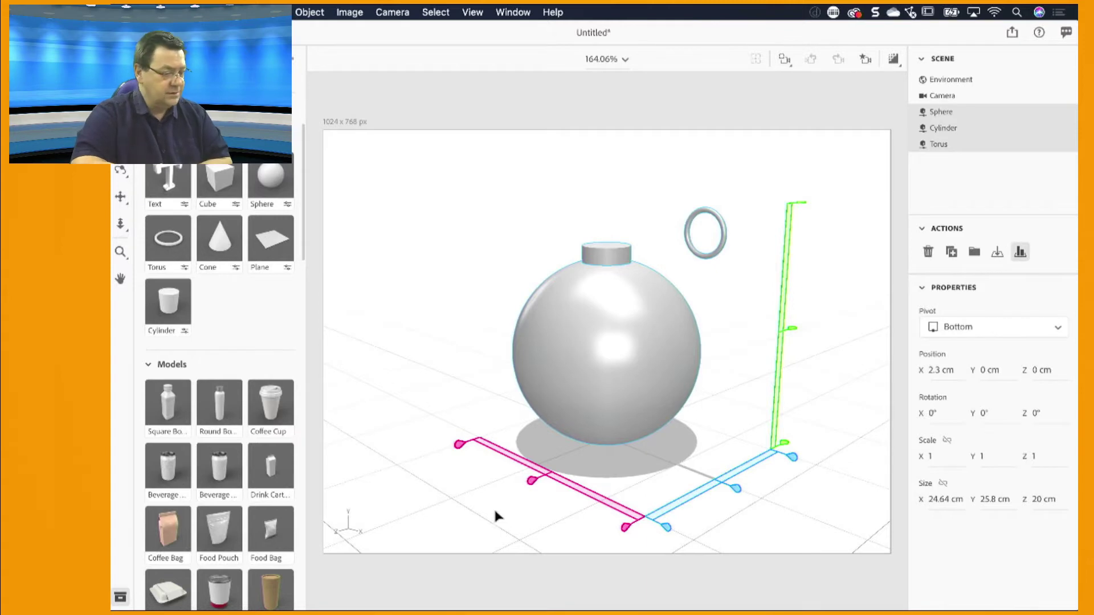
left_click(735, 489)
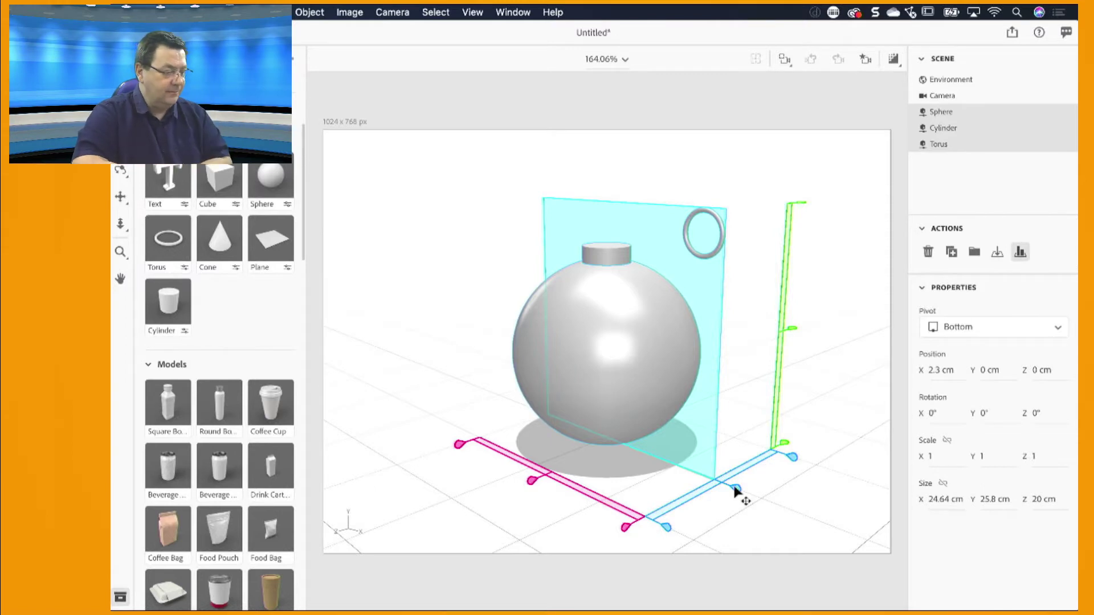
left_click(531, 483)
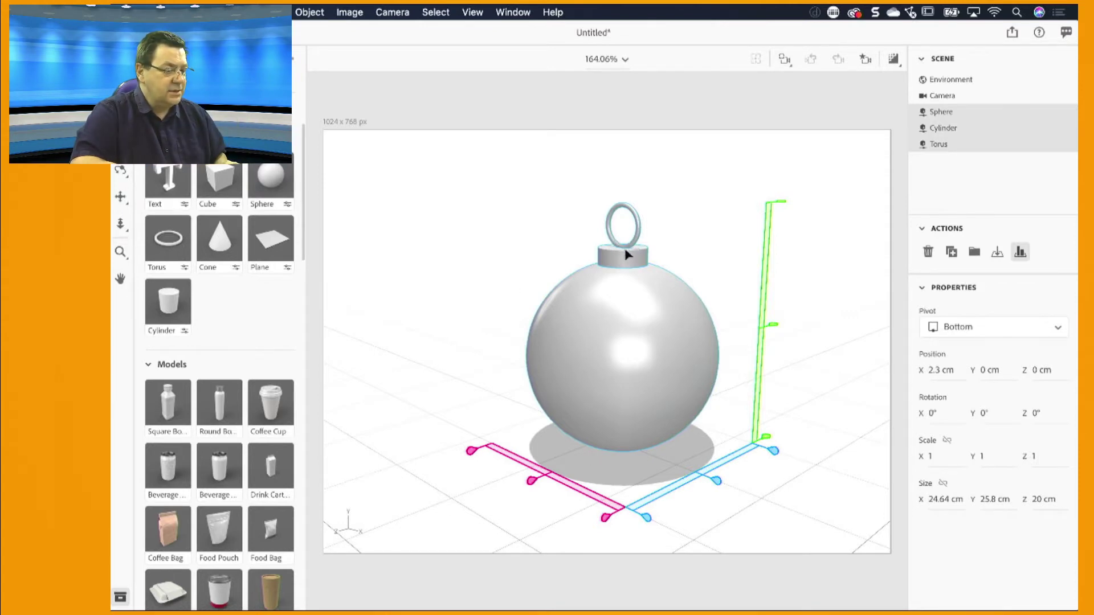
Step: Lower only the torus to about Y 23.1 cm so it sits into the cap, and clear the selection
left_click(950, 146)
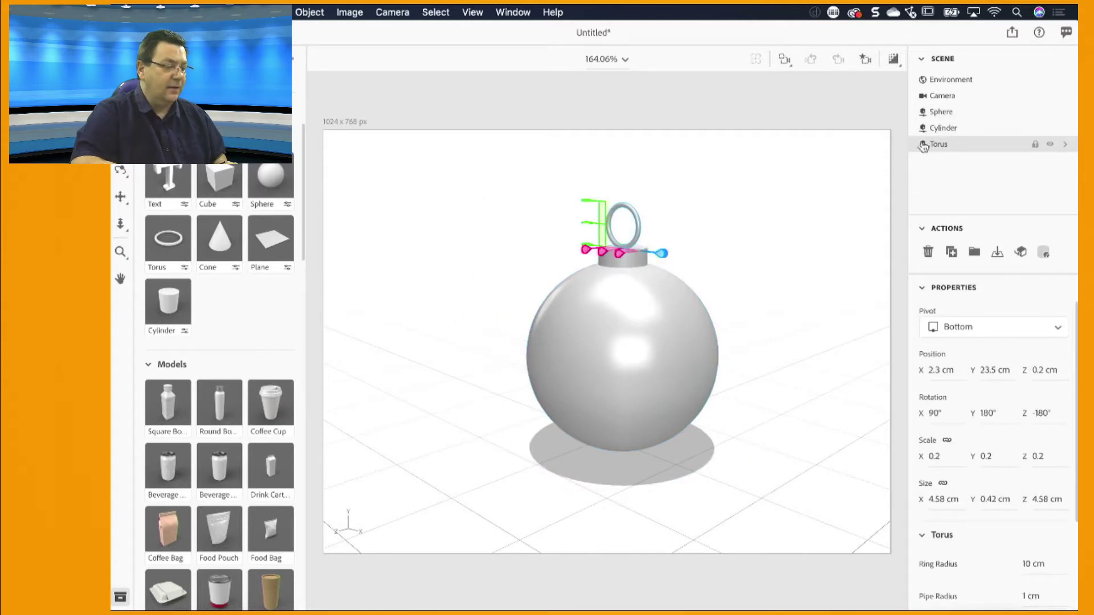
key("v")
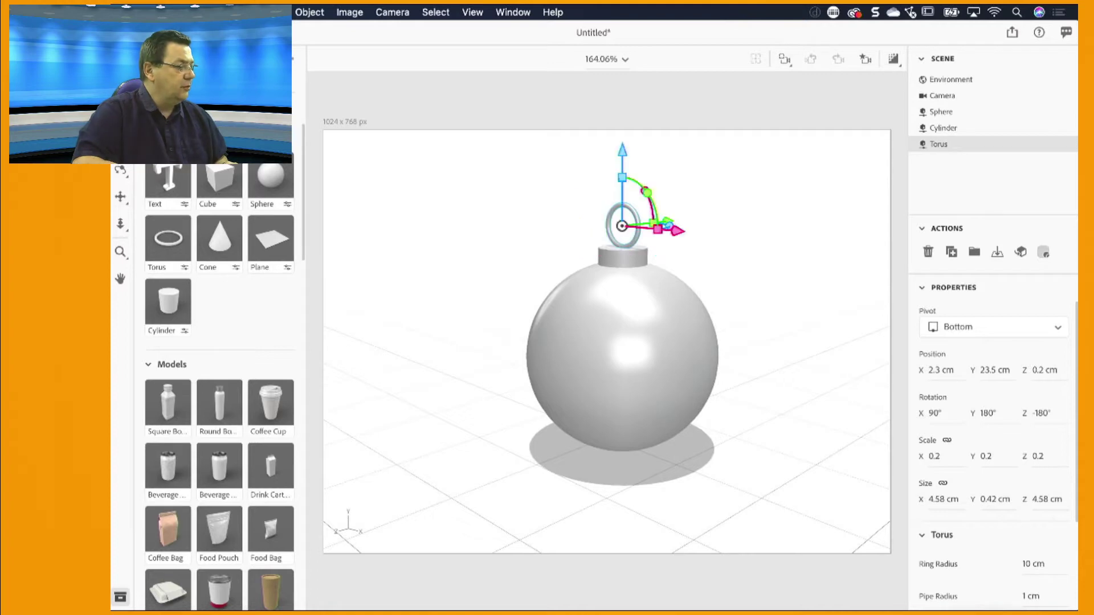
left_click_drag(623, 153, 625, 156)
left_click(955, 197)
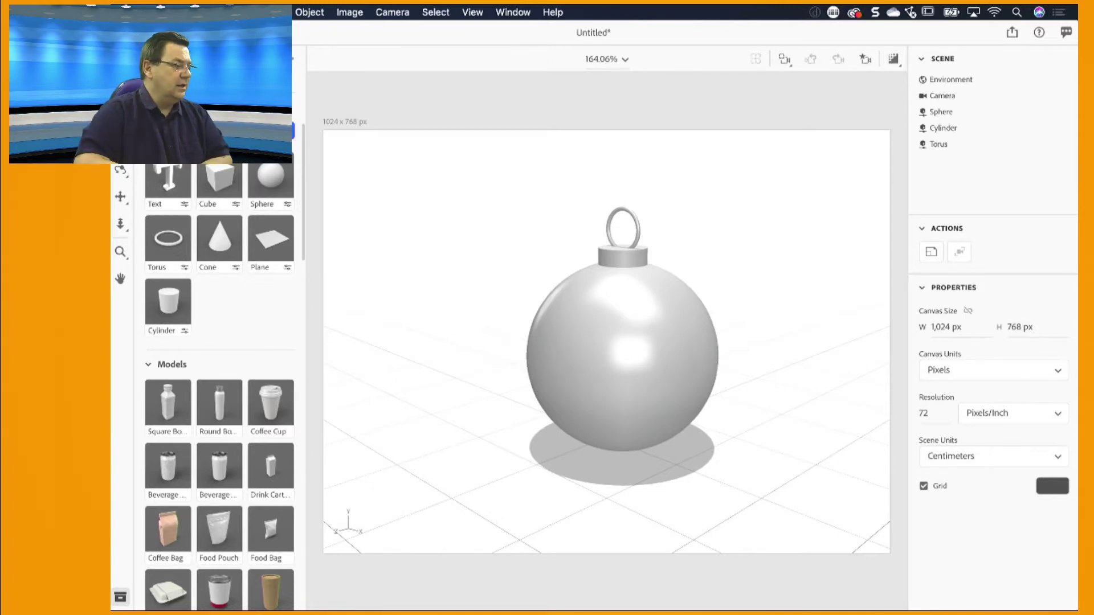
Step: Apply the Geometric Metal substance material to the sphere
left_click(201, 108)
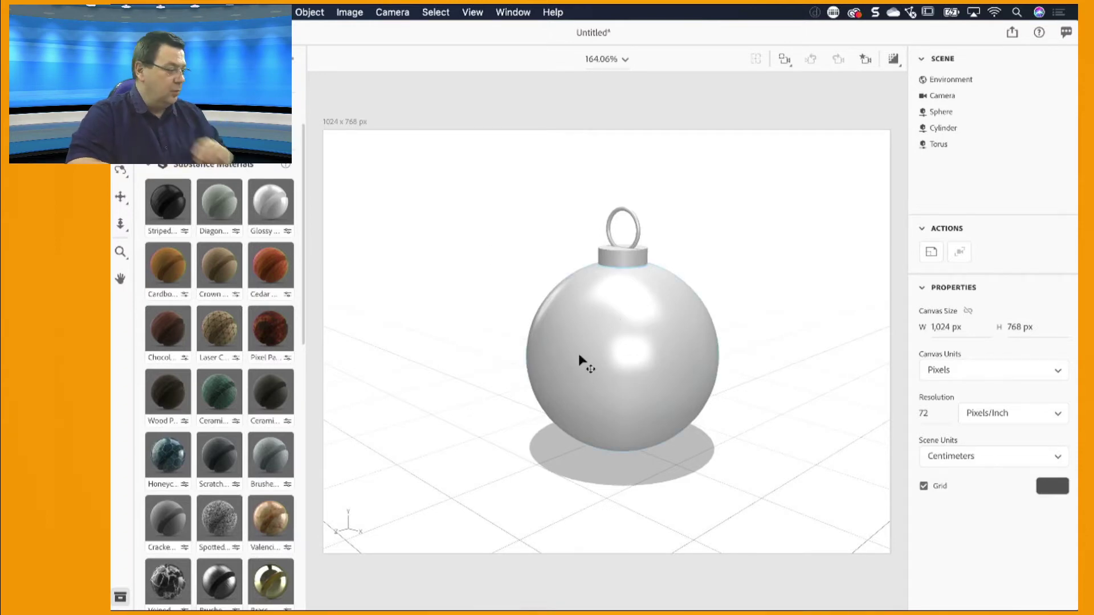
scroll(223, 431, "down", 2)
scroll(223, 432, "down", 5)
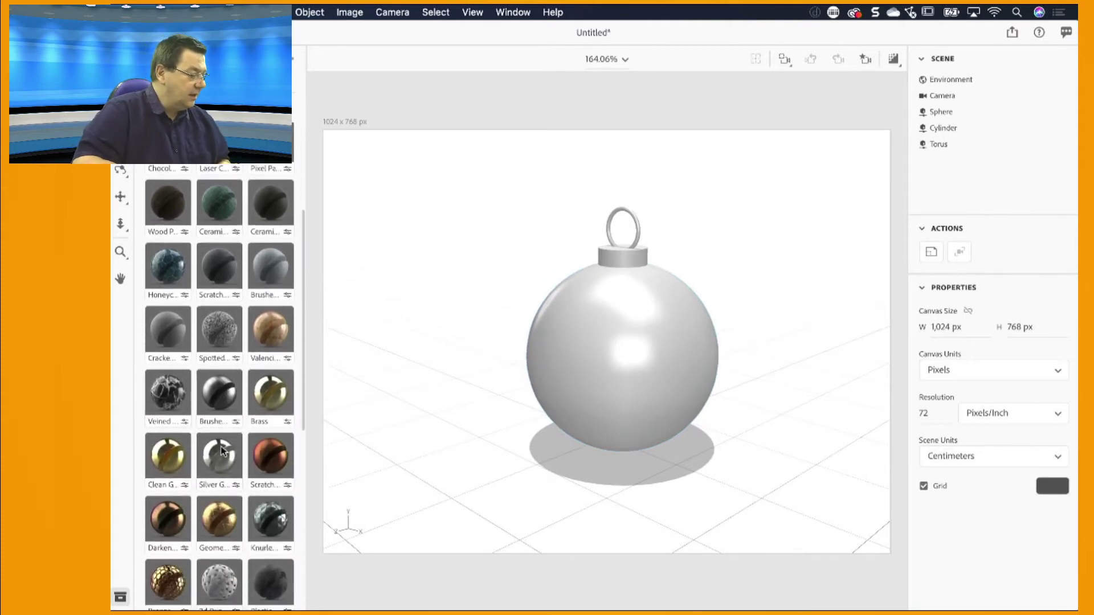
scroll(223, 433, "down", 4)
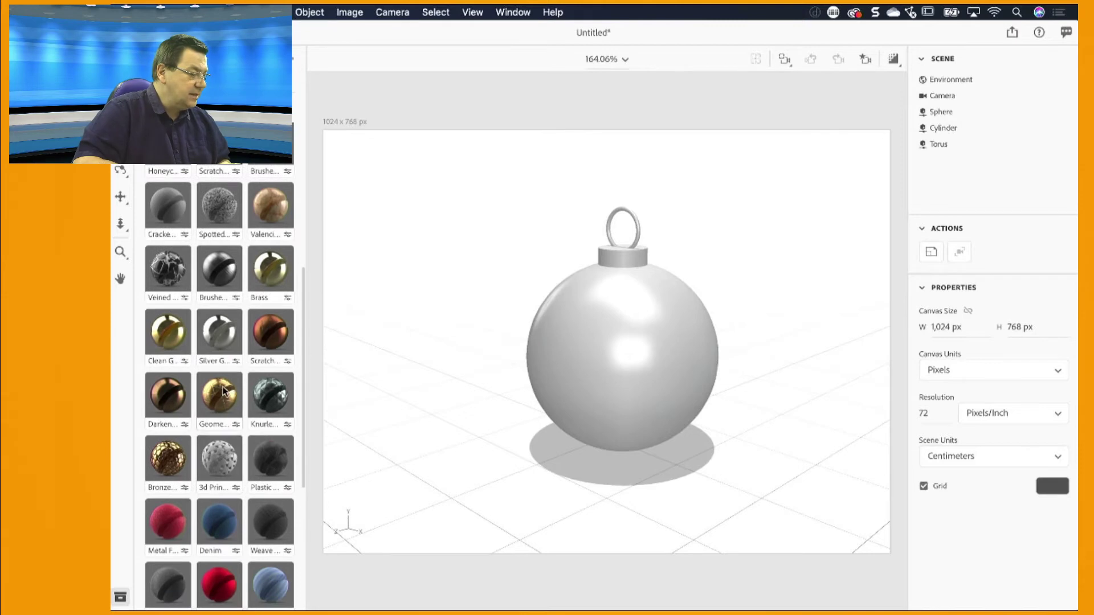
left_click_drag(218, 390, 629, 362)
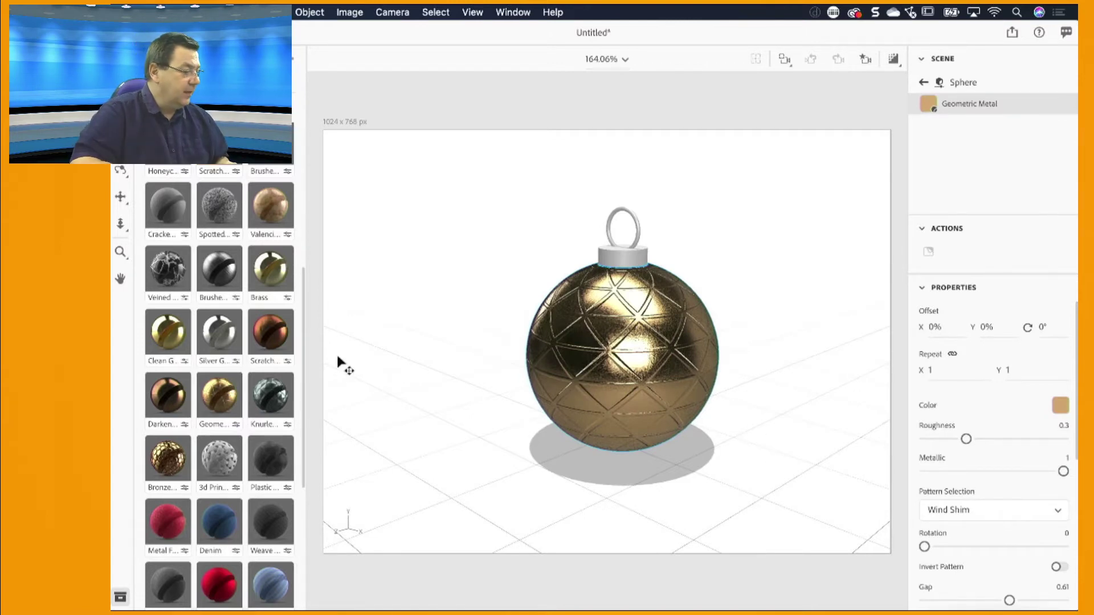
Step: Apply the Silver Glossy material to the cylinder cap and the red Smooth Silk material to the torus ring
scroll(247, 330, "down", 3)
scroll(247, 329, "up", 8)
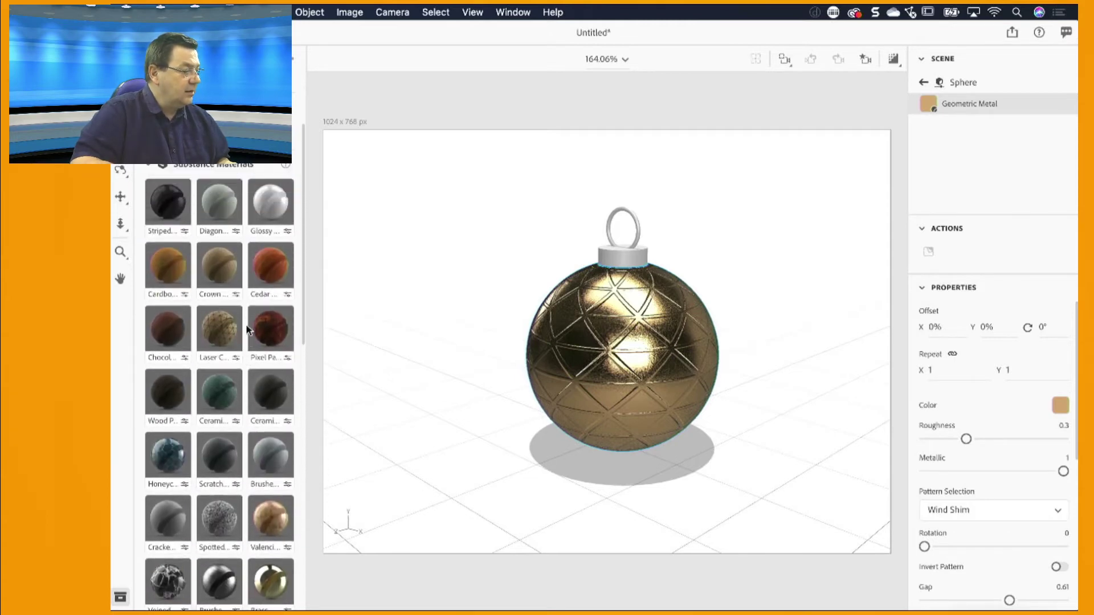
scroll(247, 330, "down", 2)
scroll(248, 329, "down", 1)
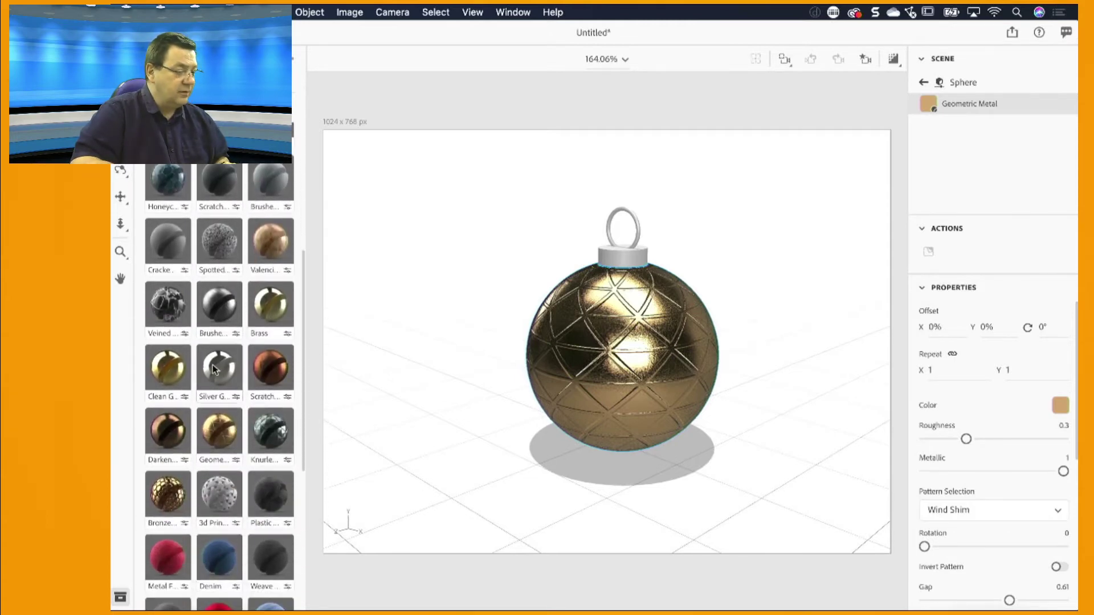
left_click_drag(213, 369, 622, 262)
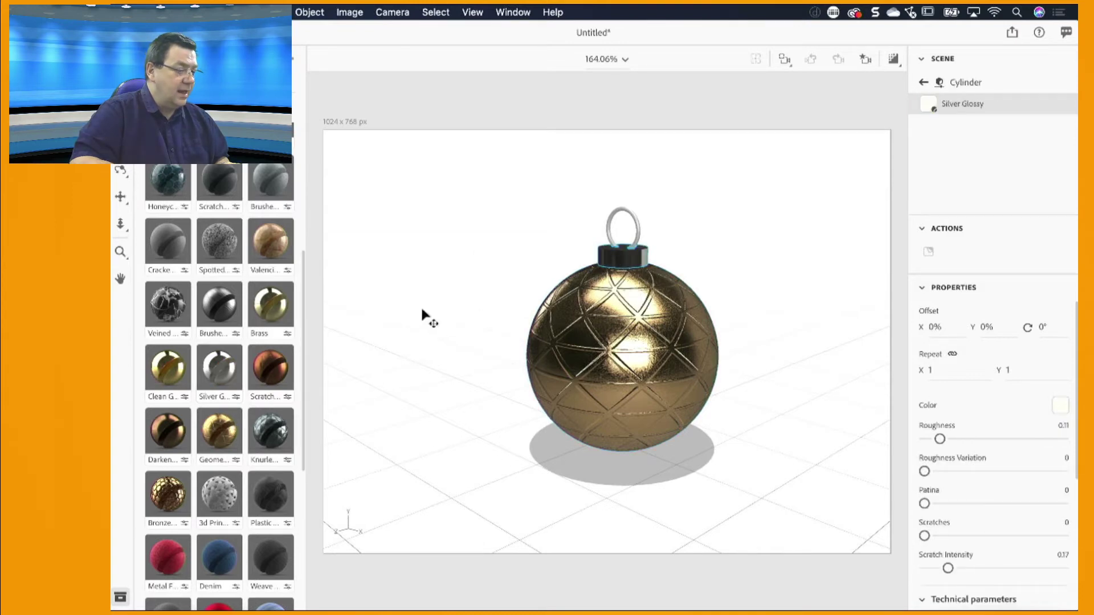
scroll(186, 446, "down", 3)
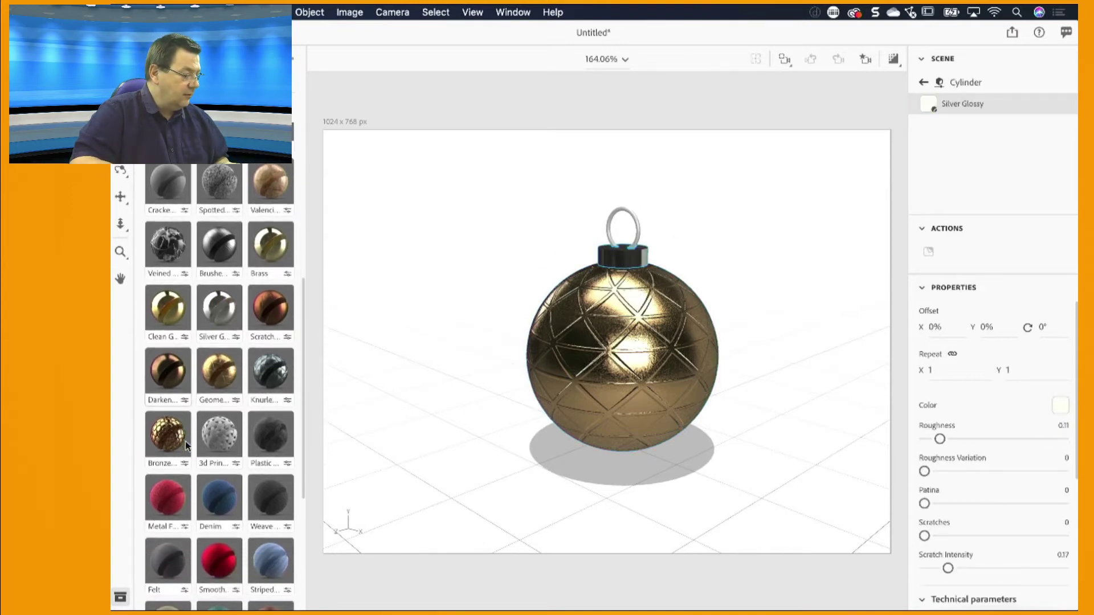
left_click_drag(222, 541, 639, 223)
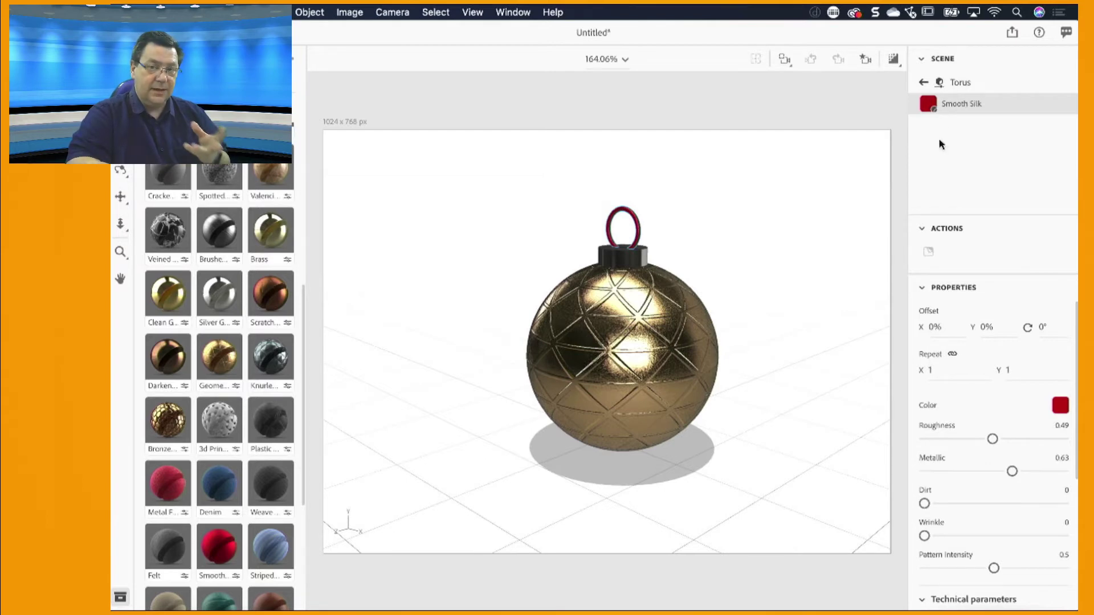
Step: Open the sphere's material from the scene list and replace it with Brushed Aluminum
left_click(924, 83)
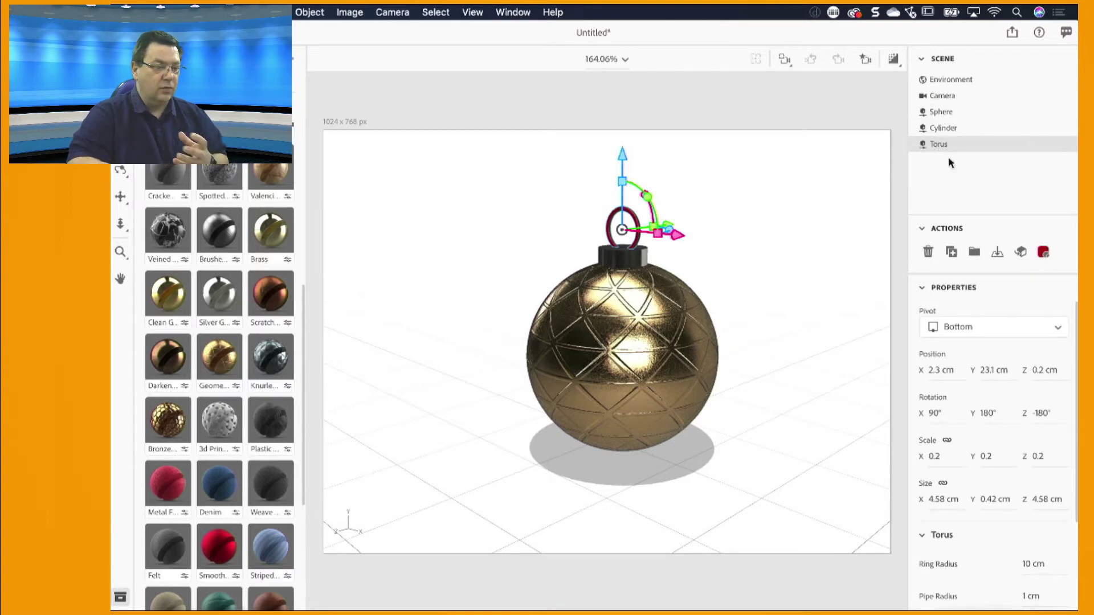
double_click(943, 114)
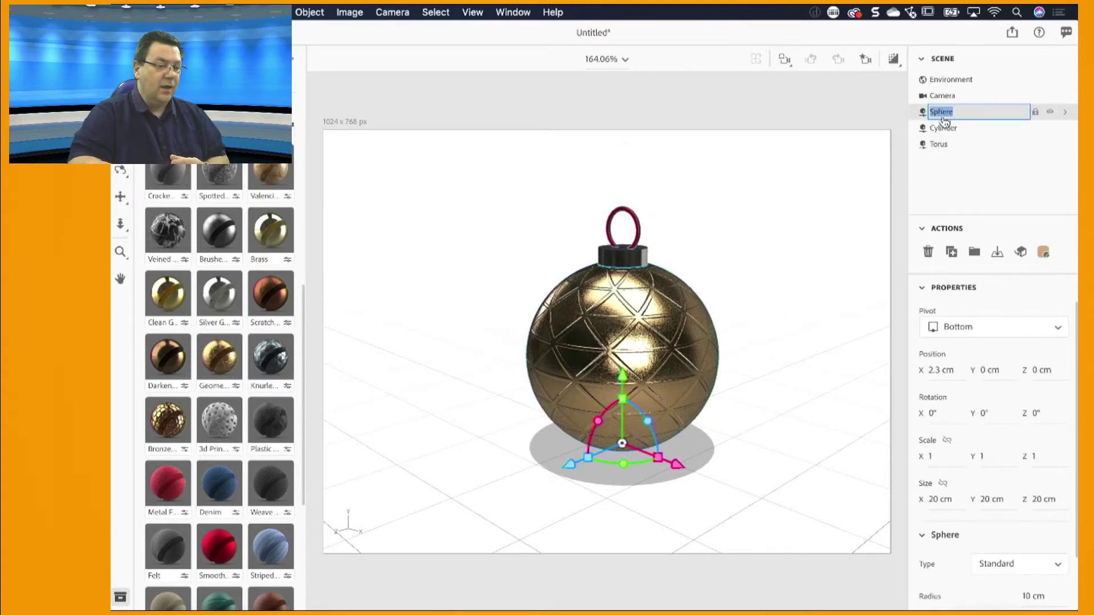
double_click(922, 113)
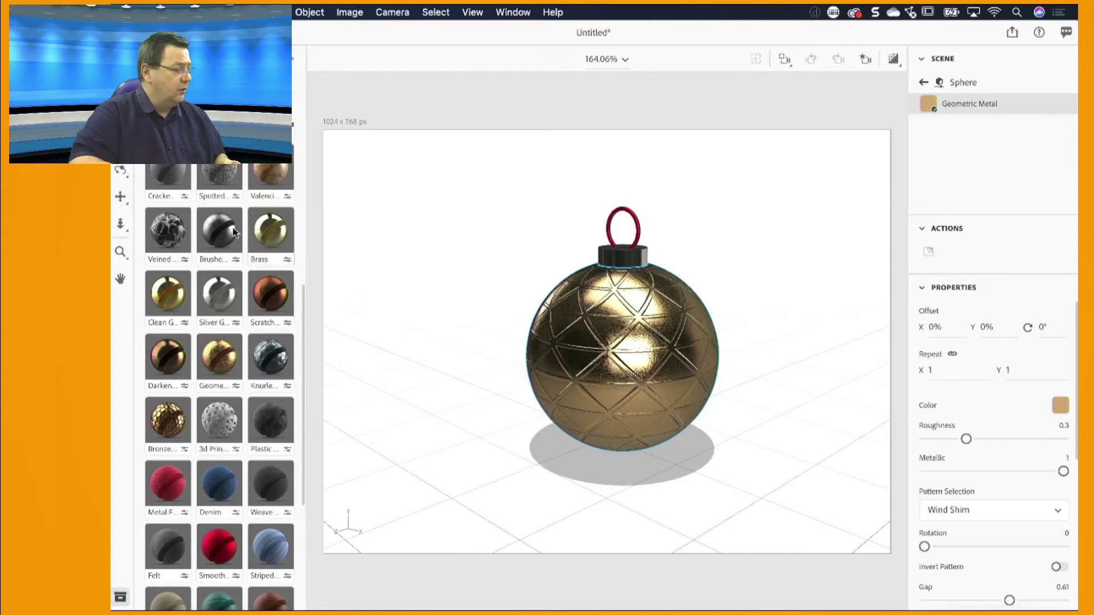
mouse_move(221, 231)
left_mouse_down()
mouse_move(521, 114)
mouse_move(889, 120)
mouse_move(942, 109)
left_mouse_up()
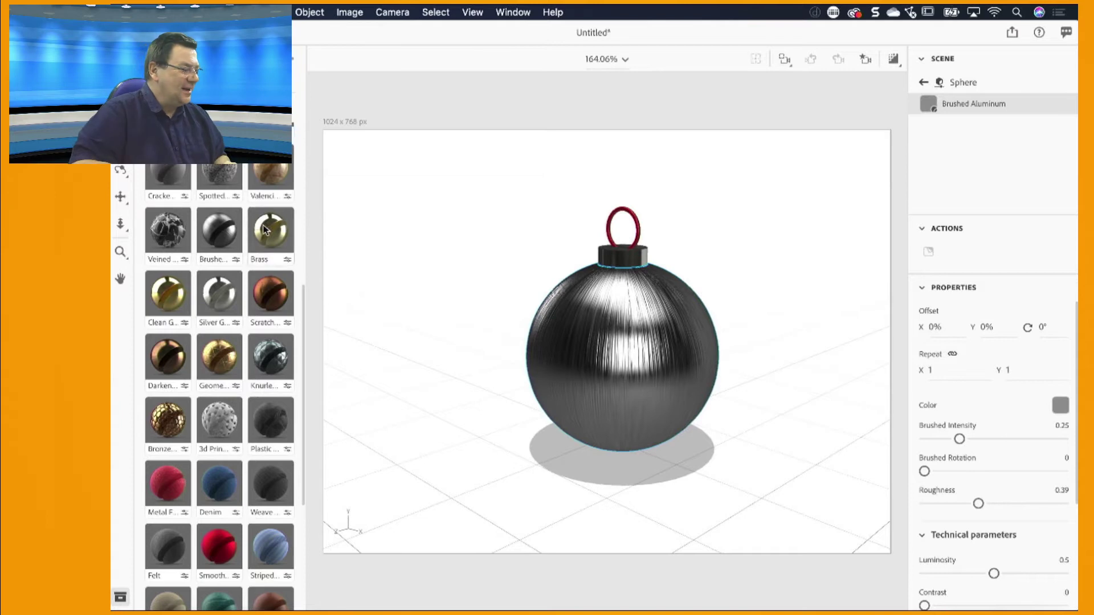
Step: Apply the Brass substance material to the sphere, and replace it with Striped Fabric
left_click_drag(263, 229, 621, 359)
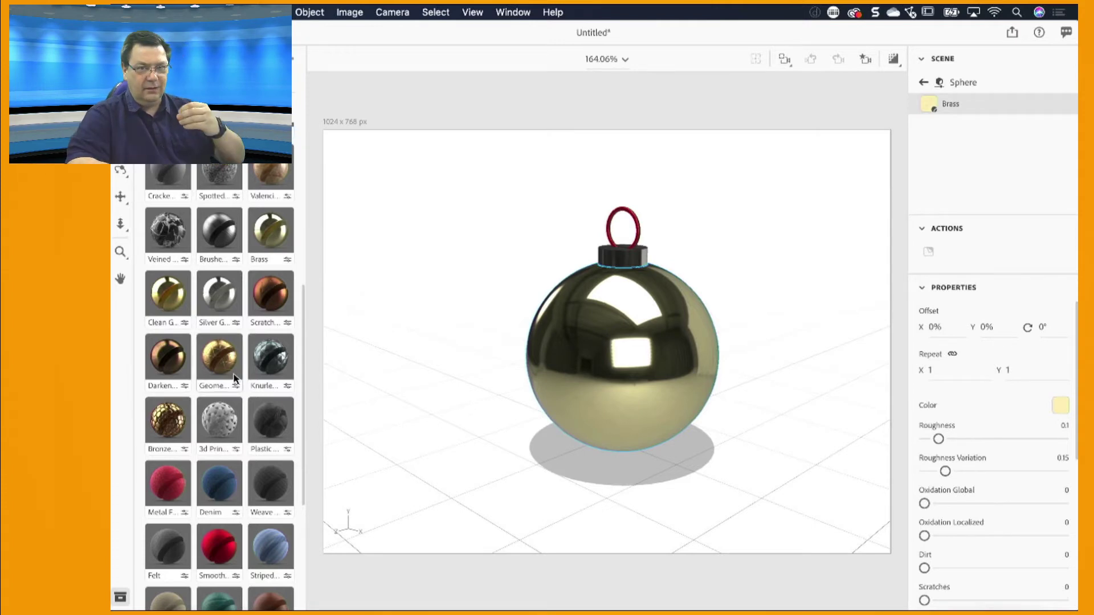
scroll(217, 445, "down", 1)
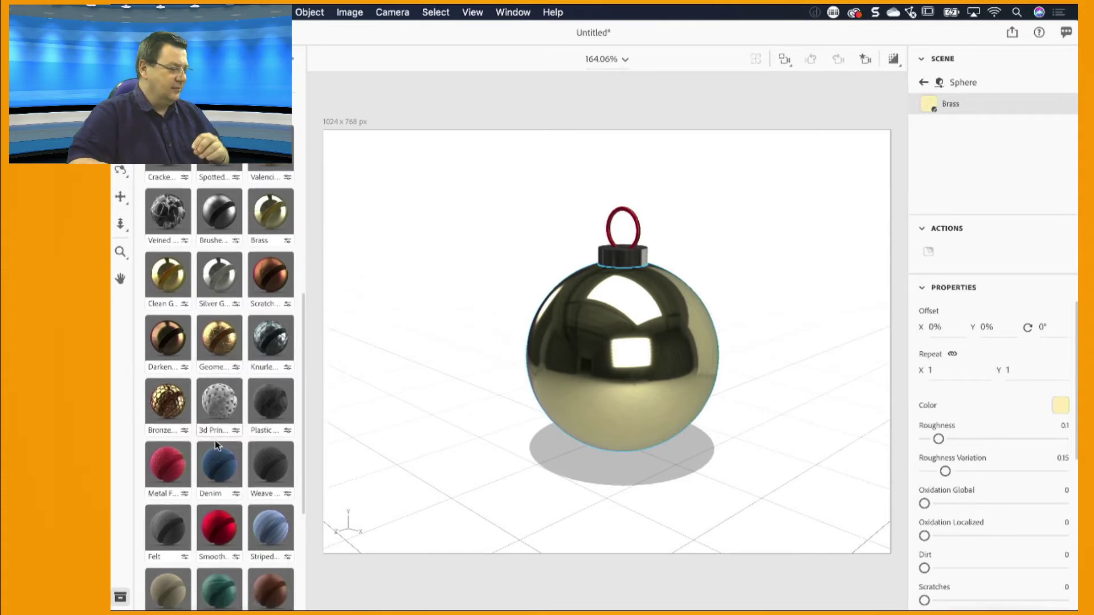
scroll(217, 445, "down", 1)
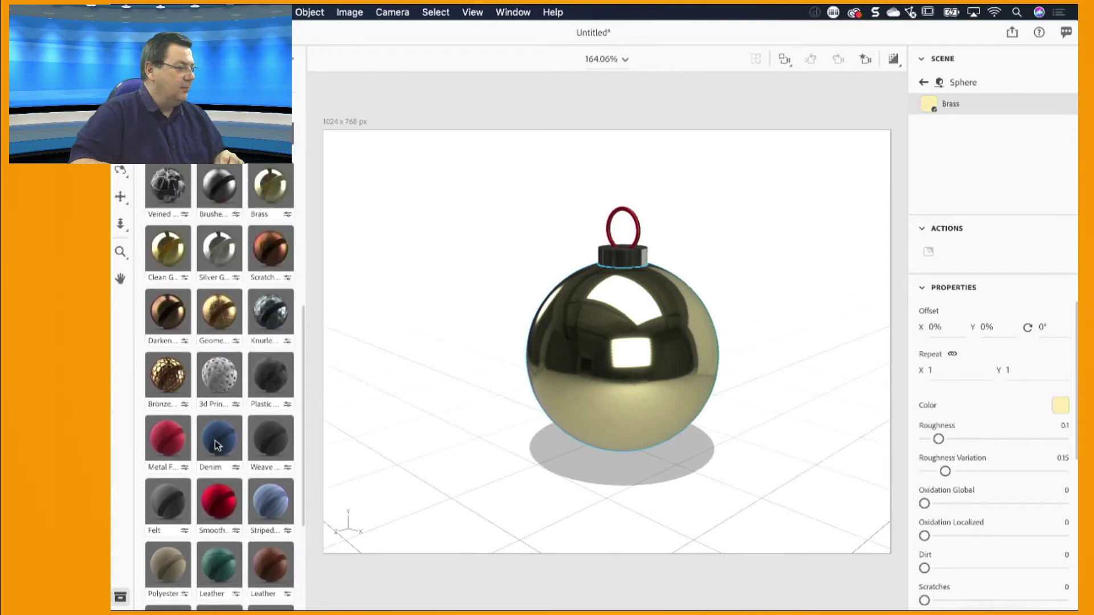
scroll(217, 445, "up", 10)
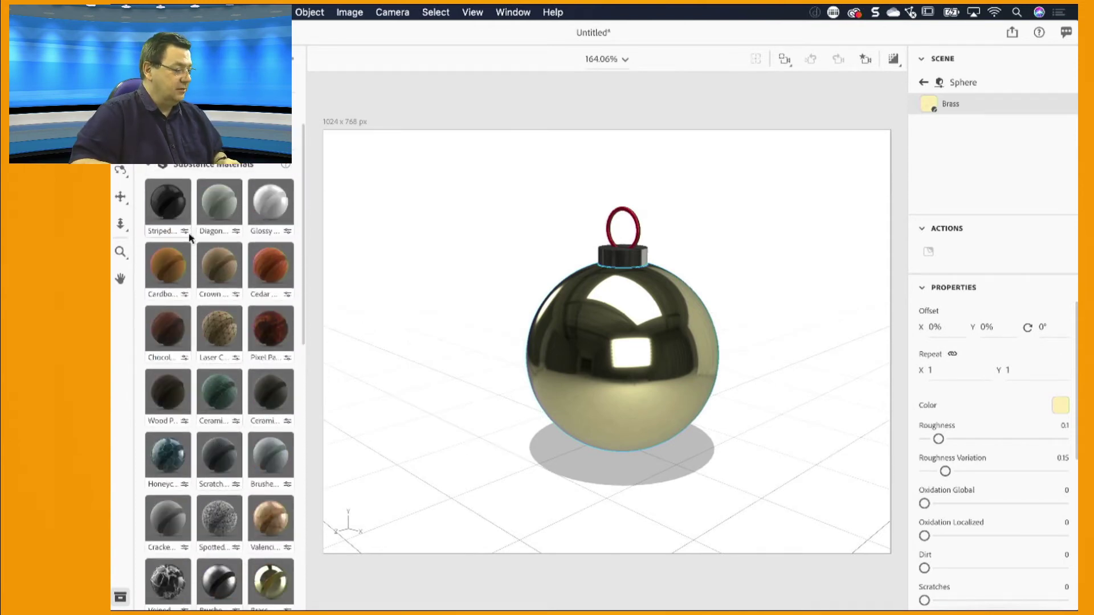
scroll(236, 387, "down", 10)
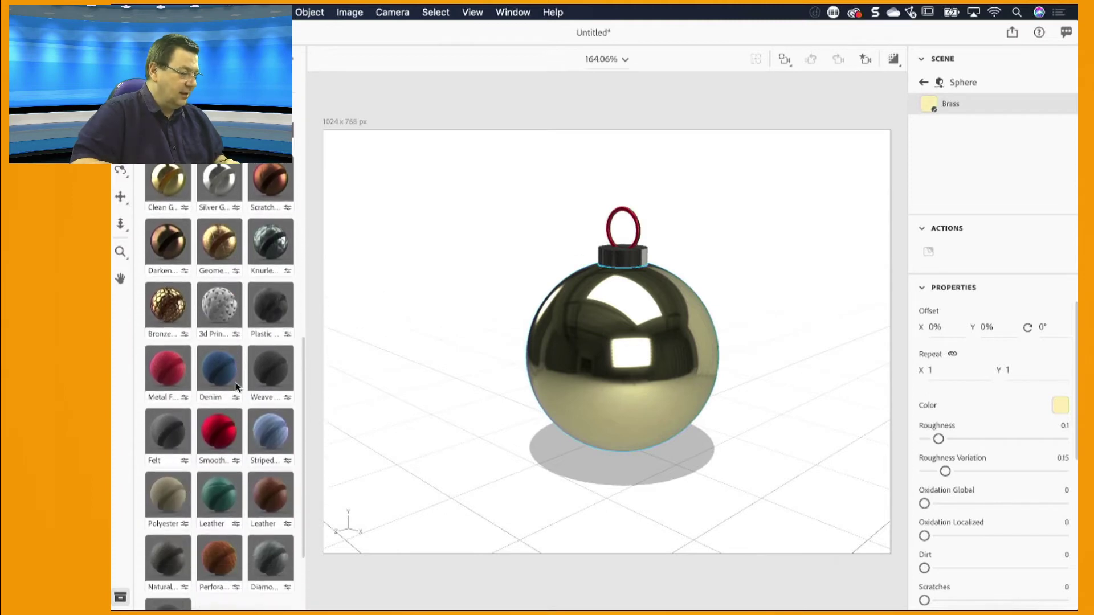
left_click_drag(280, 399, 610, 326)
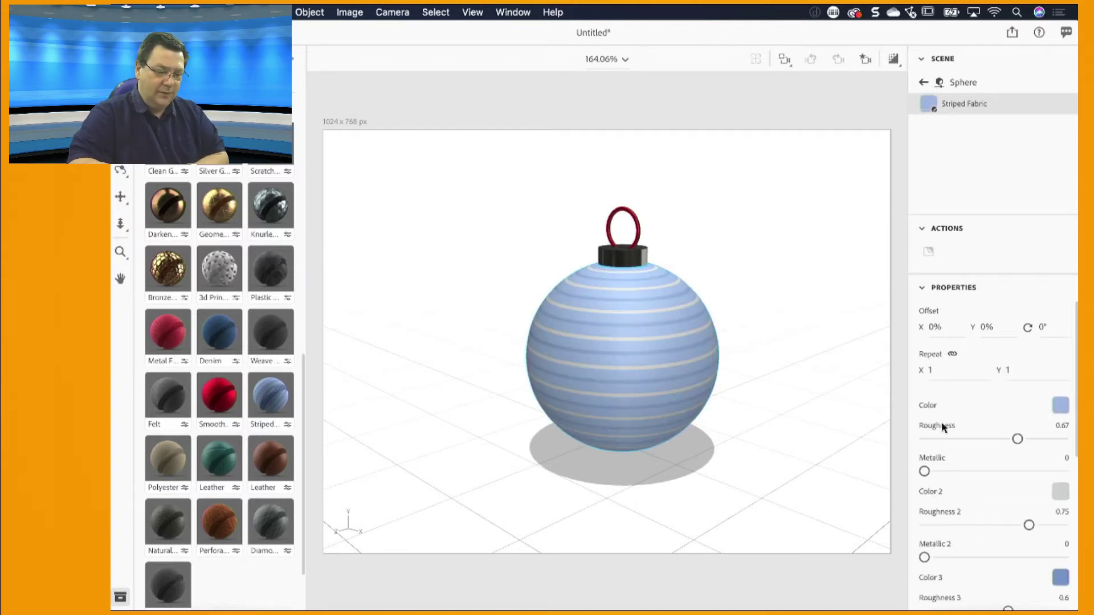
Step: Set the striped fabric's main color to a strong red, RGB 240, 7, 34
left_click(1060, 406)
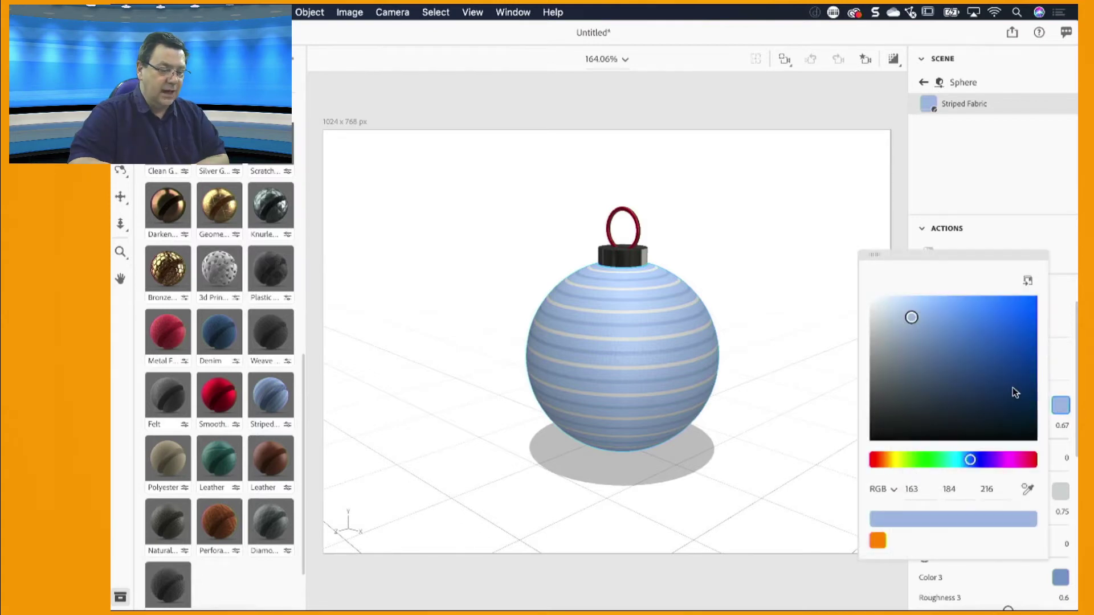
left_click(1033, 460)
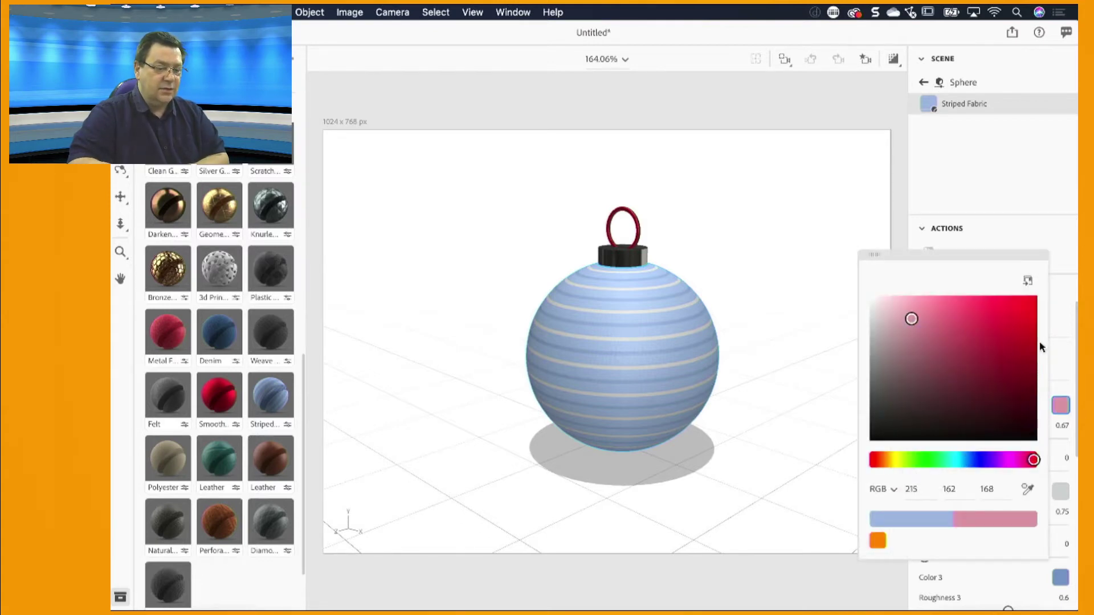
left_click(1032, 305)
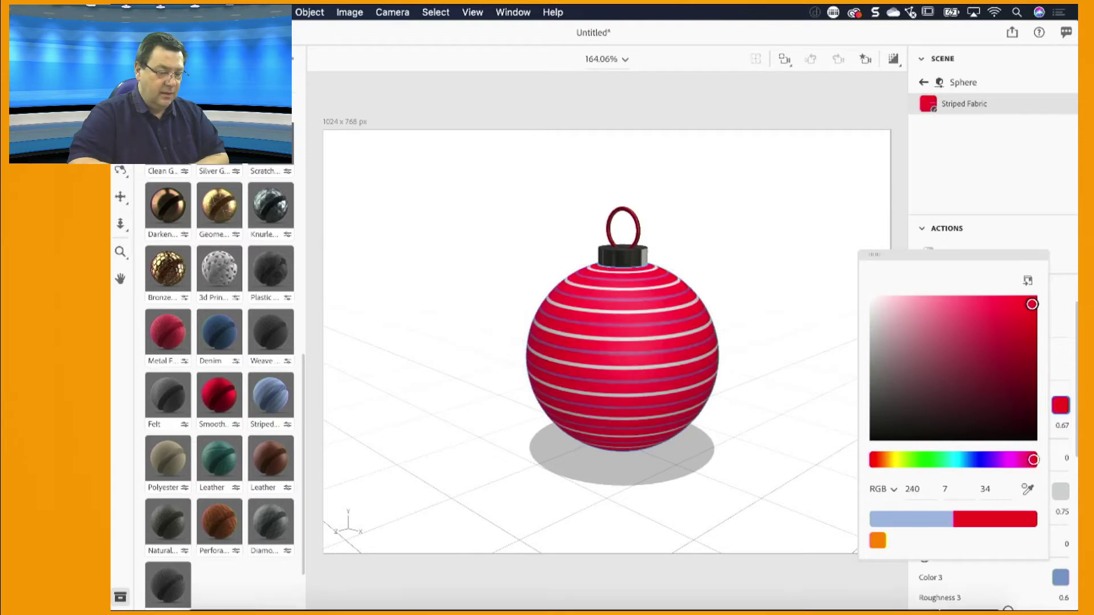
left_click(1012, 228)
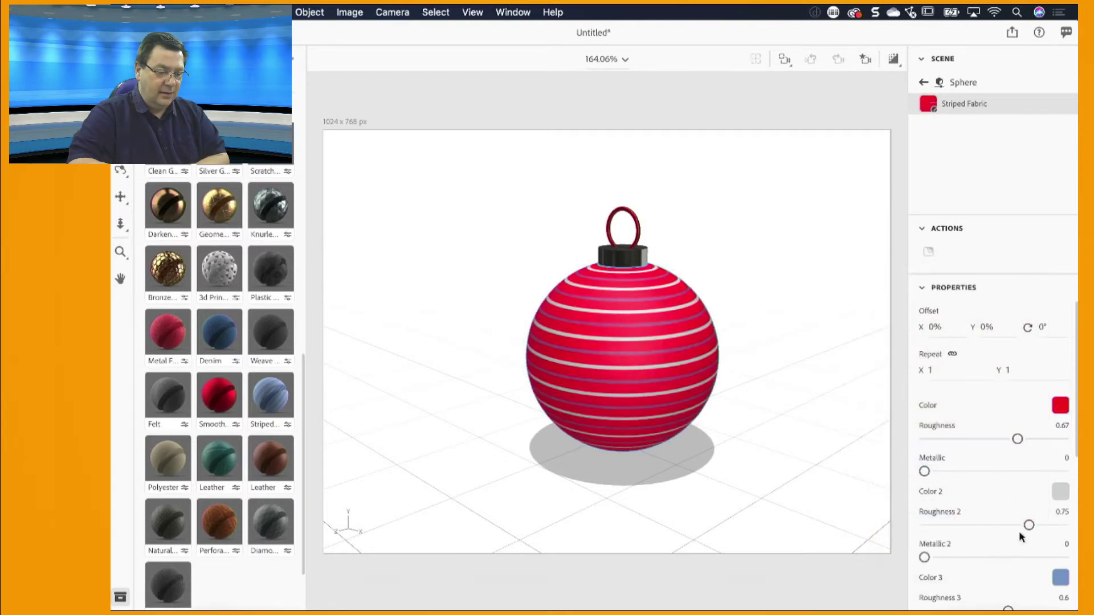
Step: Set Color 3 of the sphere's striped fabric to light green, RGB 175, 224, 94
left_click(1061, 495)
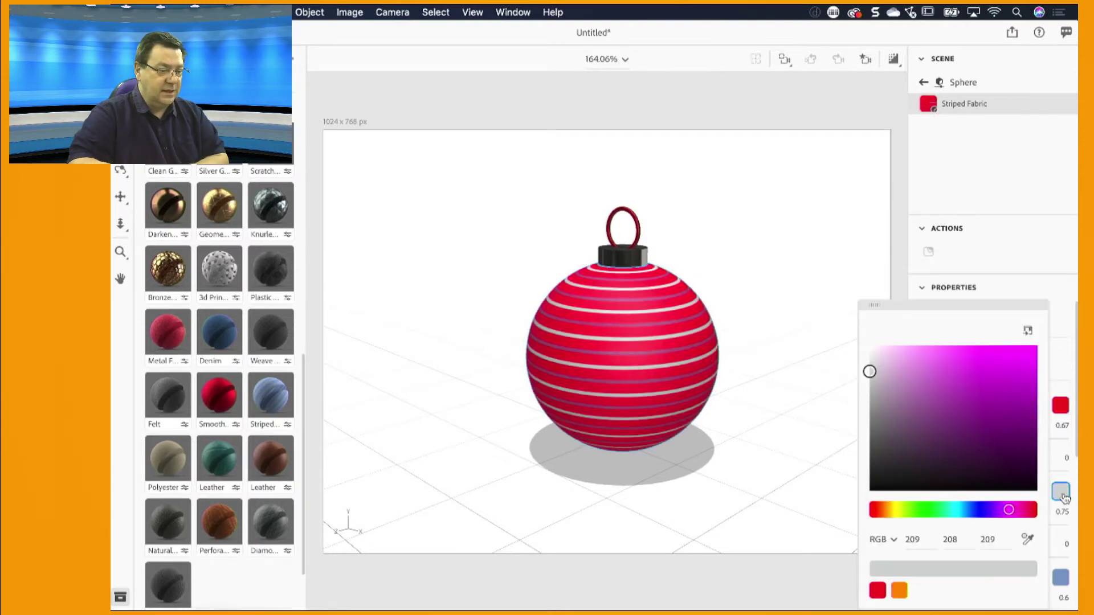
left_click(1015, 252)
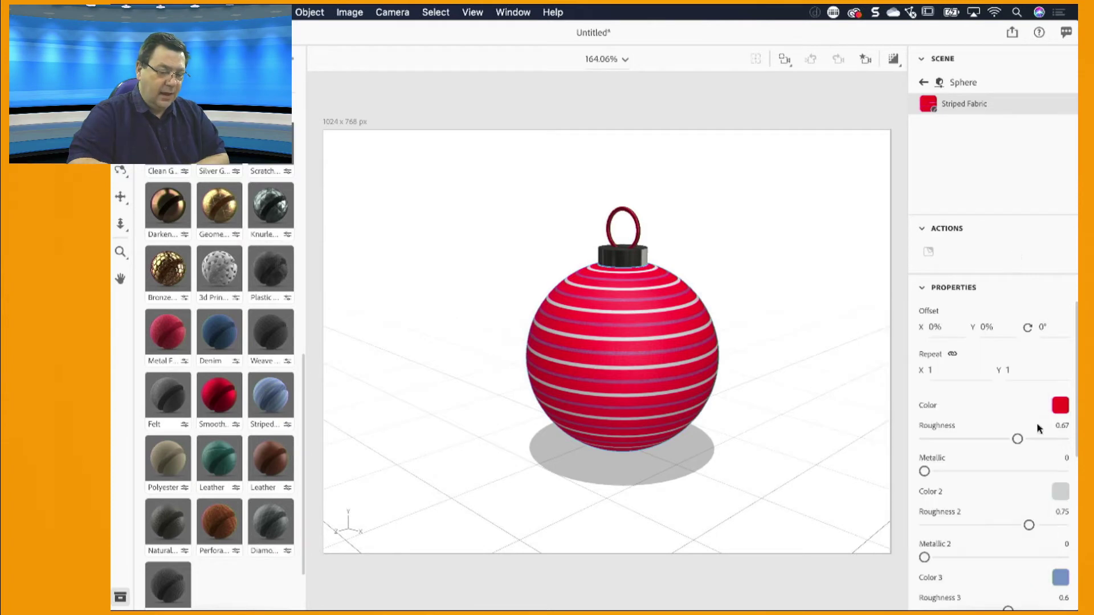
left_click(1062, 577)
left_click(909, 509)
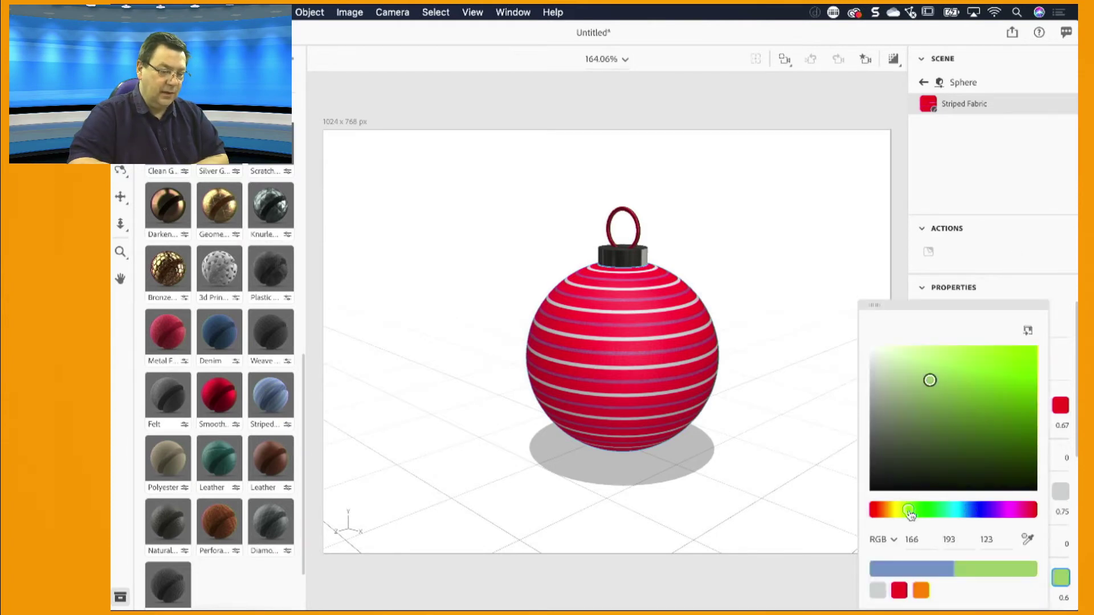
left_click(1017, 401)
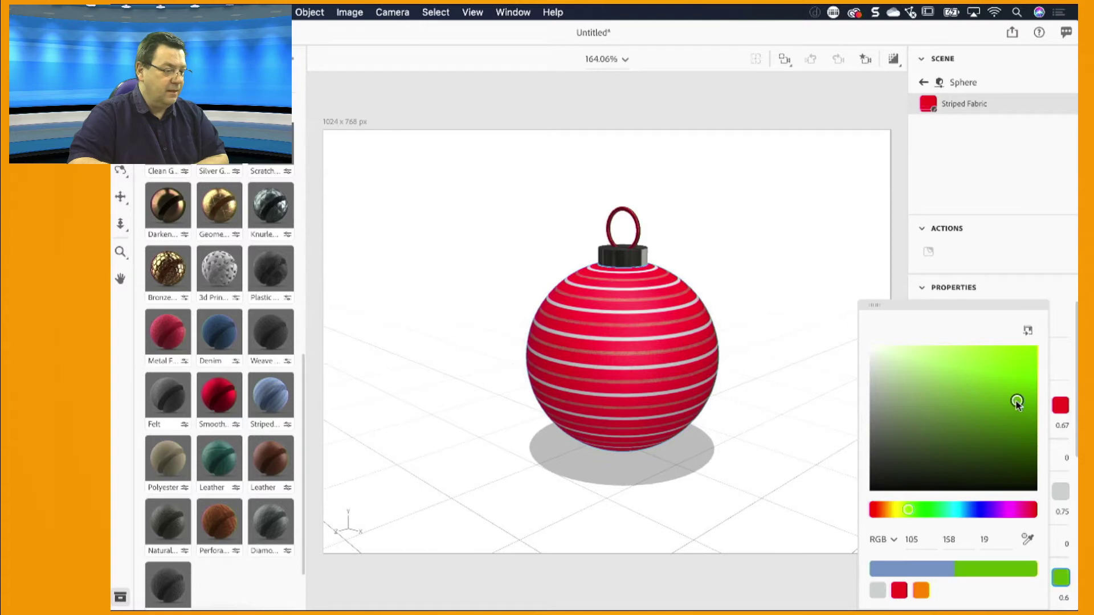
left_click(966, 364)
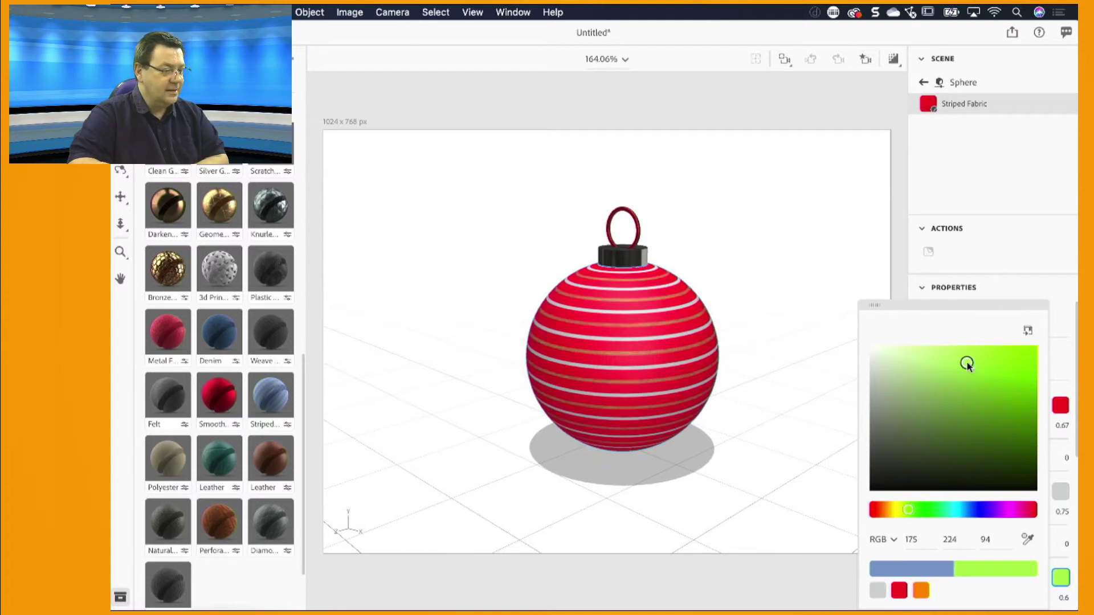
left_click(1014, 188)
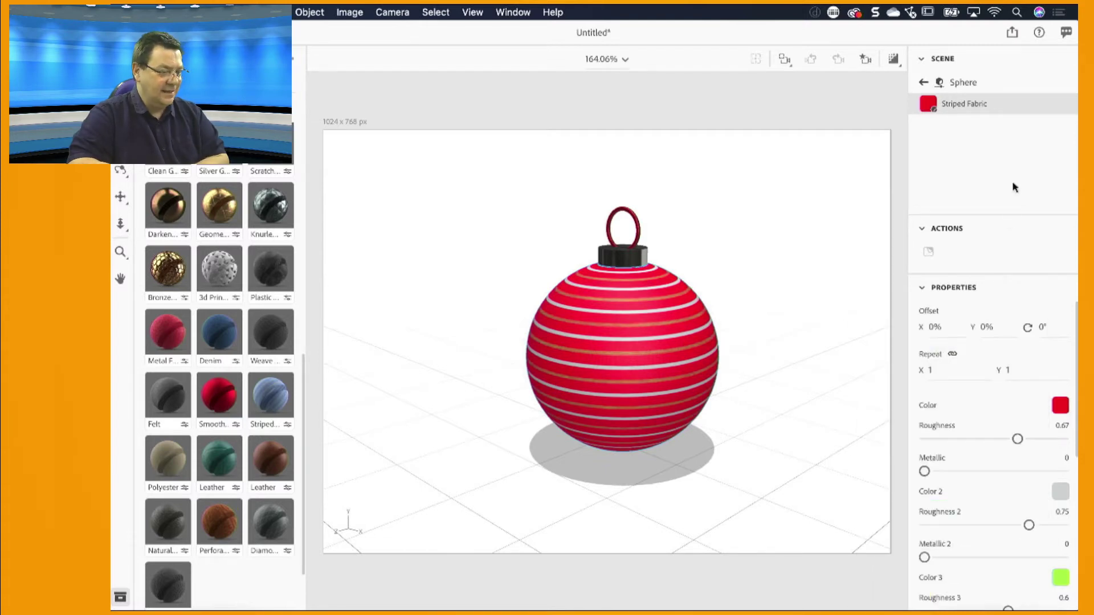
Step: Replace the sphere's striped fabric with the green Plastic with Lattice Pattern material
scroll(274, 275, "down", 10)
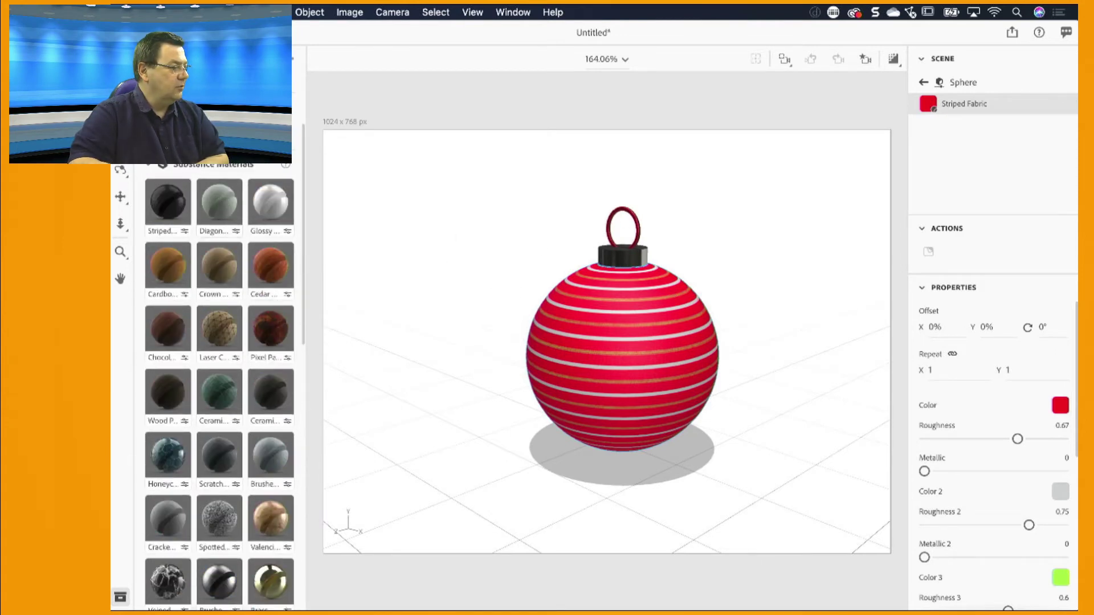
scroll(230, 353, "up", 8)
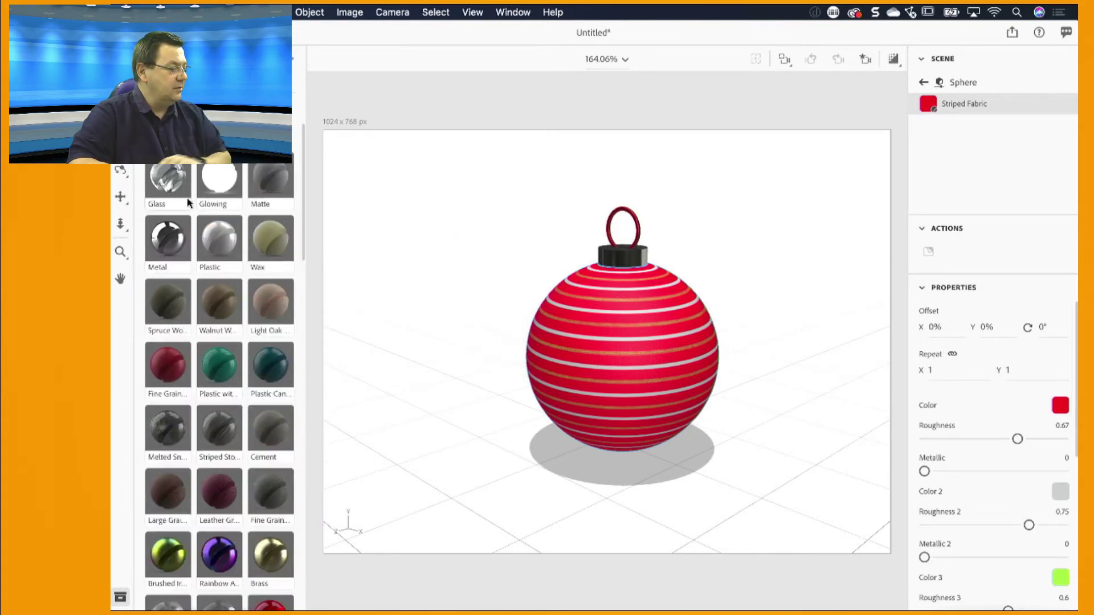
left_click(219, 363)
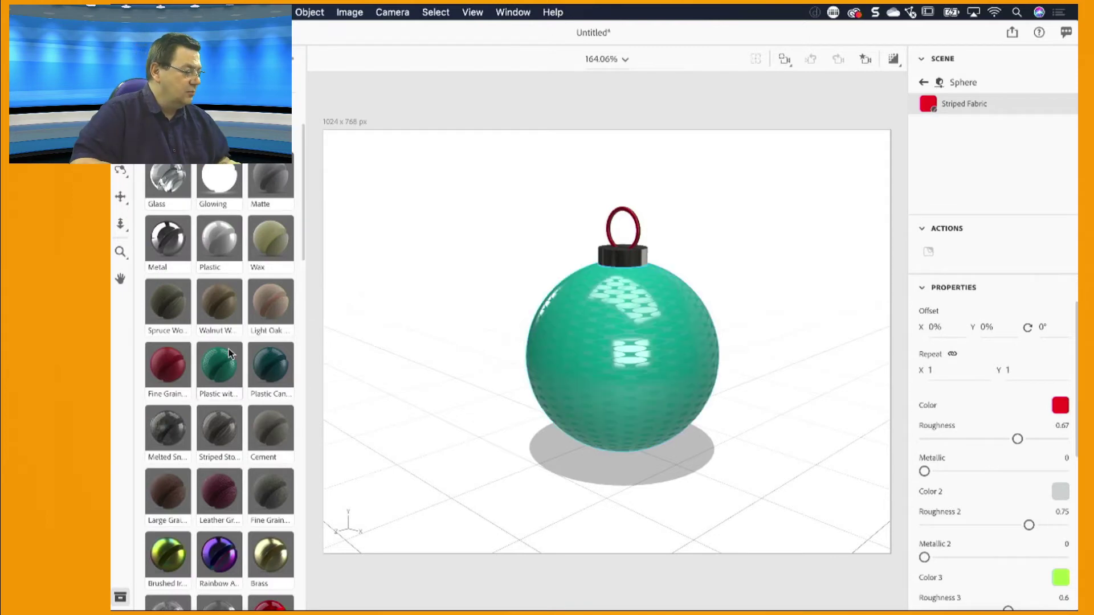
Step: Apply the basic Plastic material to the torus ring
scroll(228, 353, "down", 2)
scroll(229, 353, "up", 3)
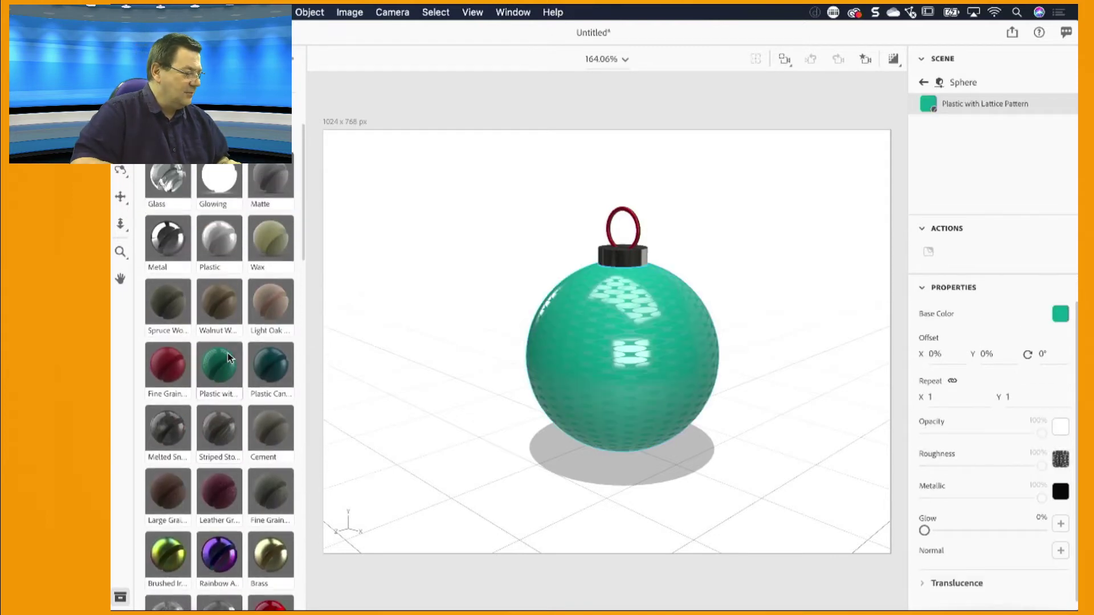
scroll(229, 356, "down", 4)
scroll(229, 356, "down", 1)
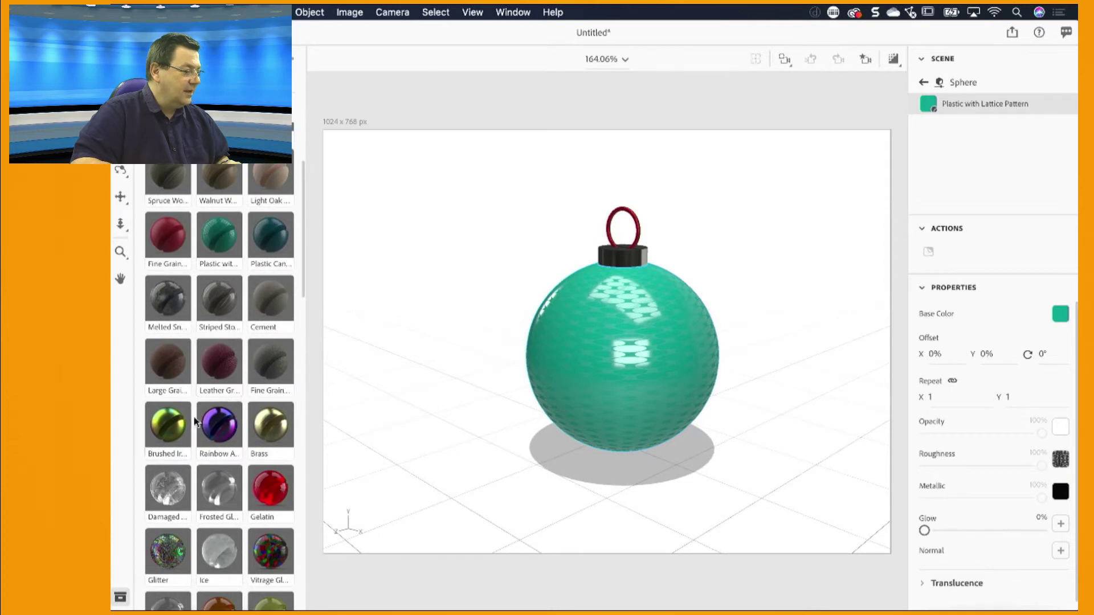
scroll(236, 379, "up", 4)
scroll(237, 383, "up", 1)
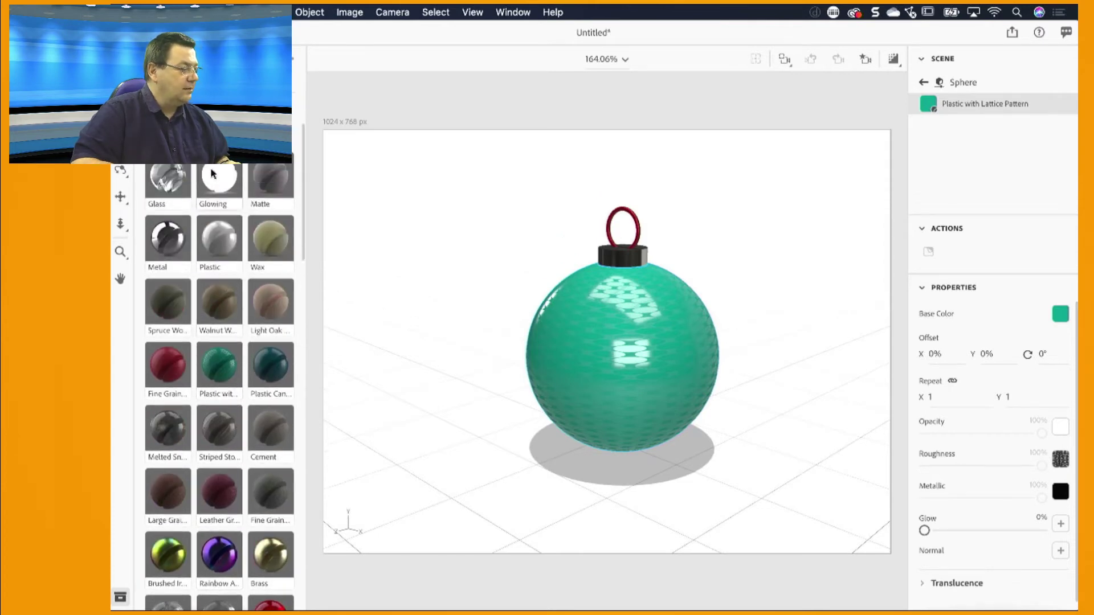
left_click_drag(218, 236, 620, 215)
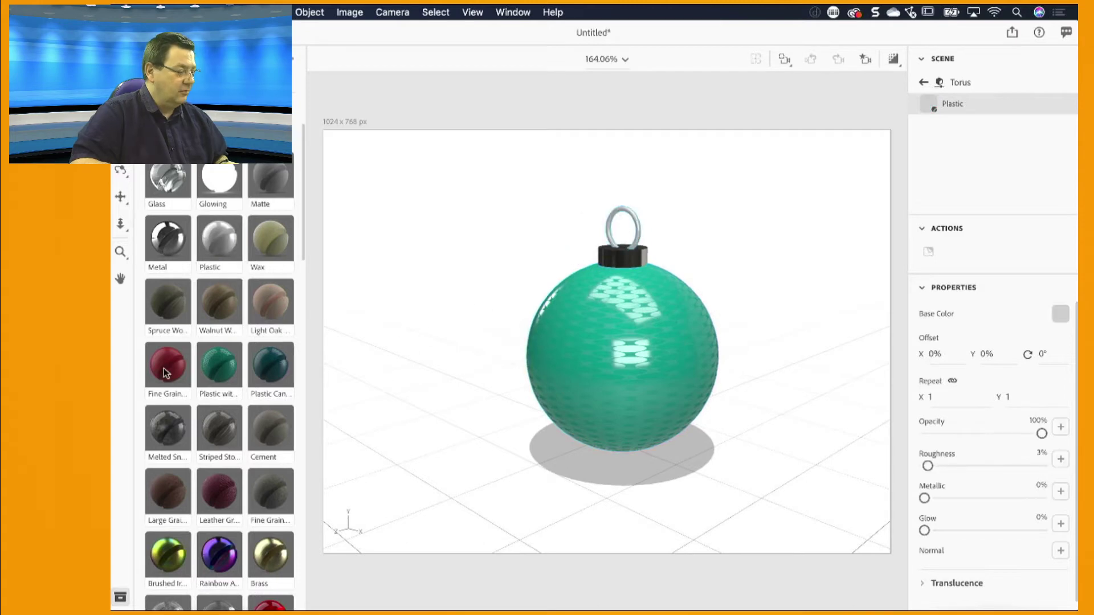
Step: Apply the Striped Fabric material to the sphere and Geometric Metal to the cylinder cap
scroll(163, 368, "down", 10)
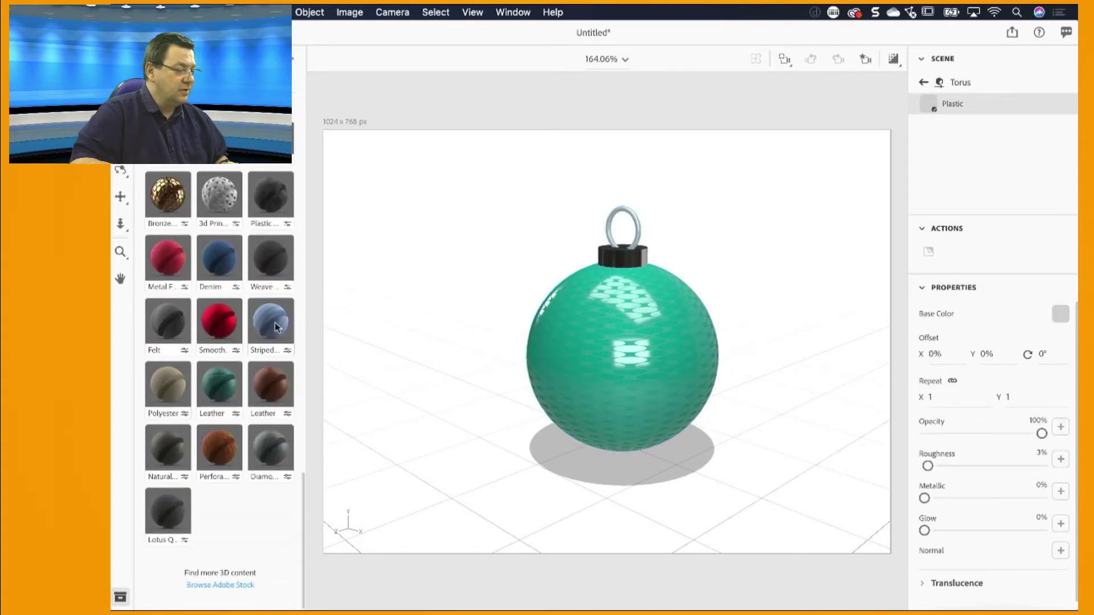
left_click_drag(279, 323, 631, 364)
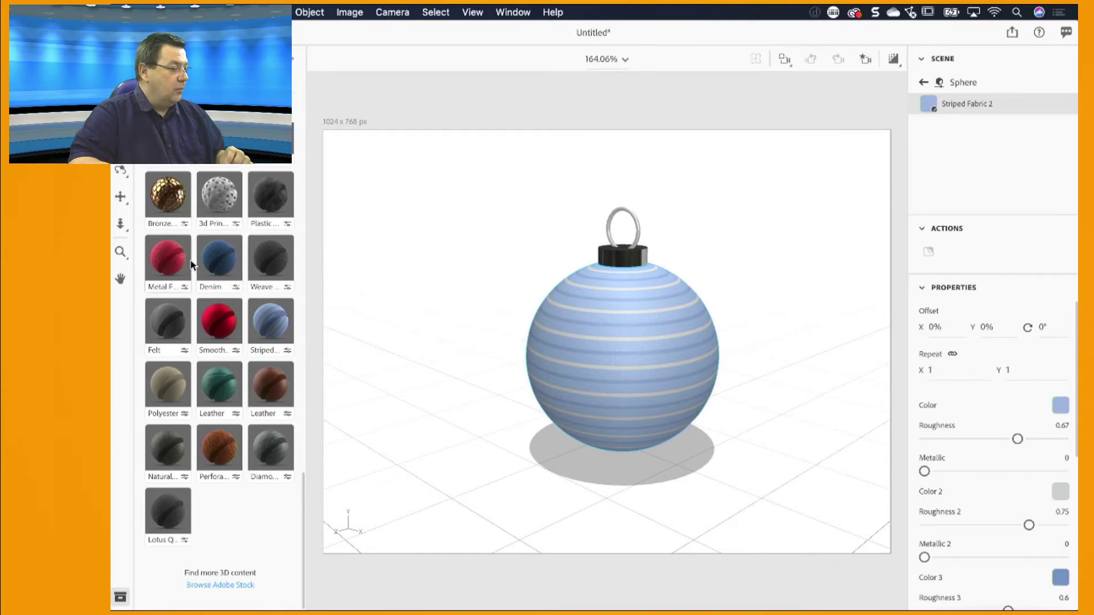
scroll(191, 263, "up", 3)
left_click_drag(222, 223, 629, 259)
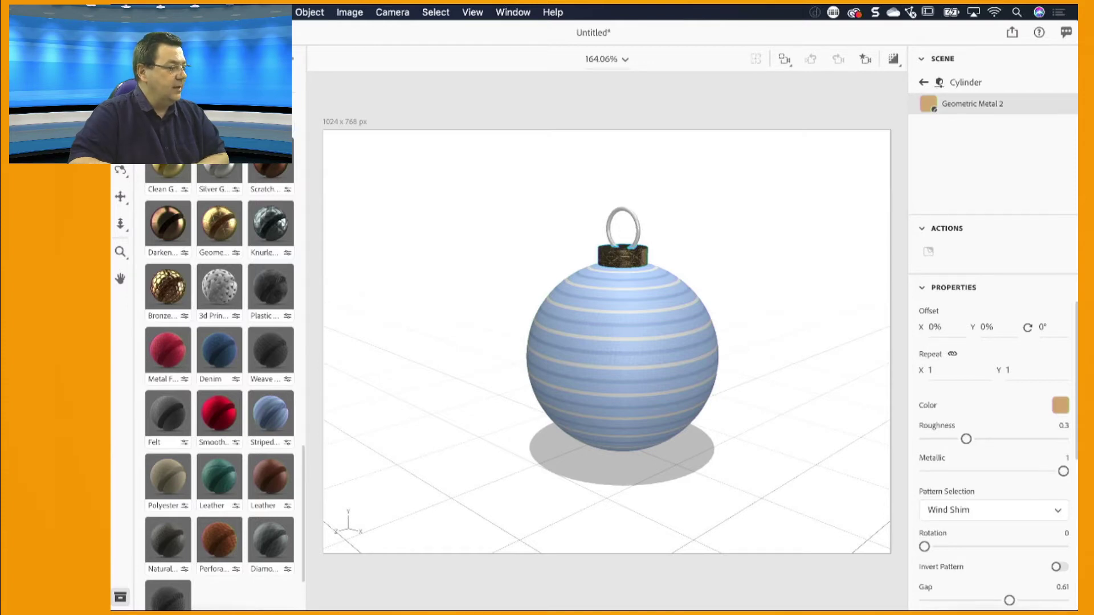
Step: Browse the Creative Cloud libraries and open the Photofocus library with its logos and color swatches
left_click(171, 91)
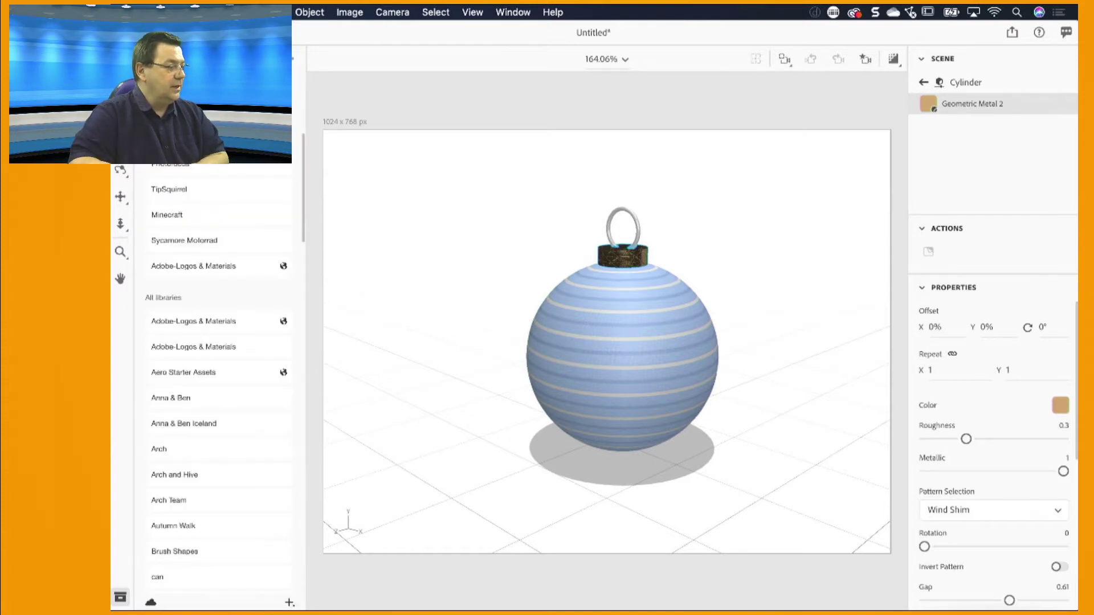
scroll(248, 400, "down", 3)
scroll(248, 400, "down", 10)
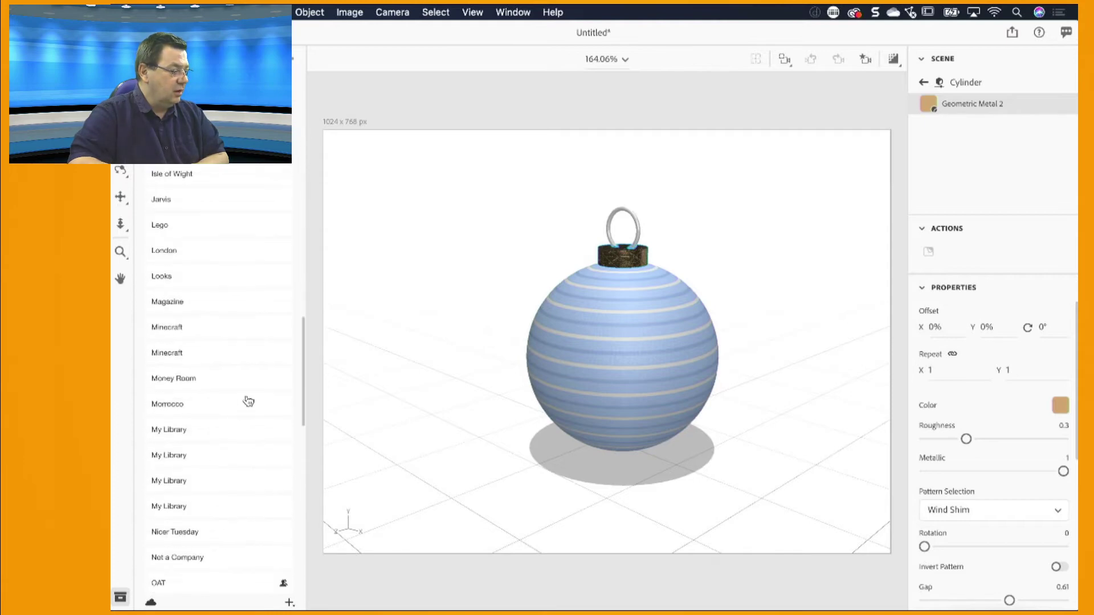
scroll(247, 400, "up", 15)
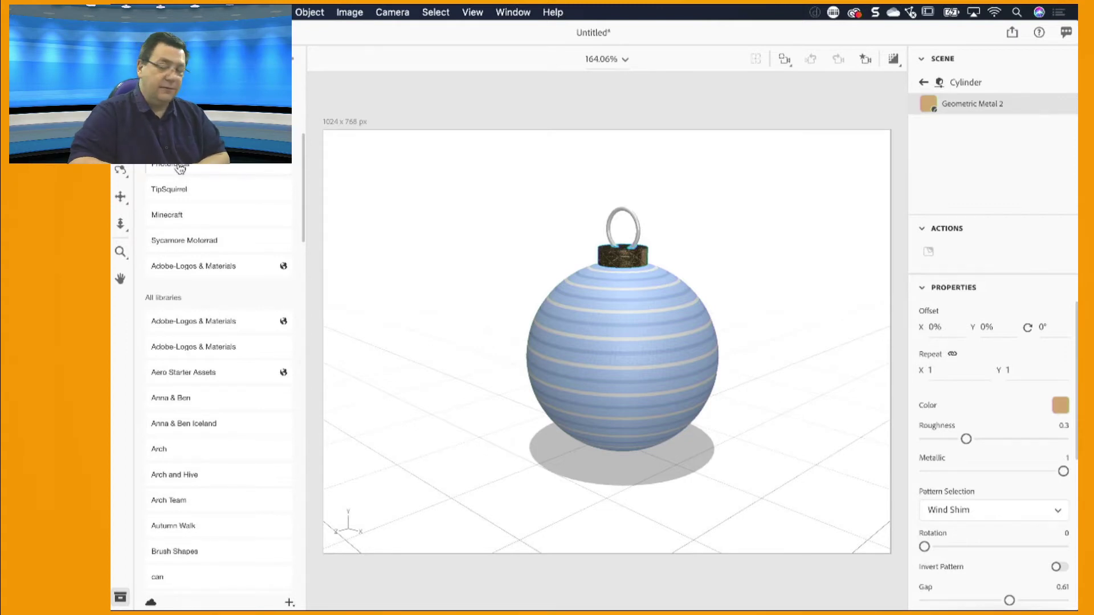
left_click(212, 172)
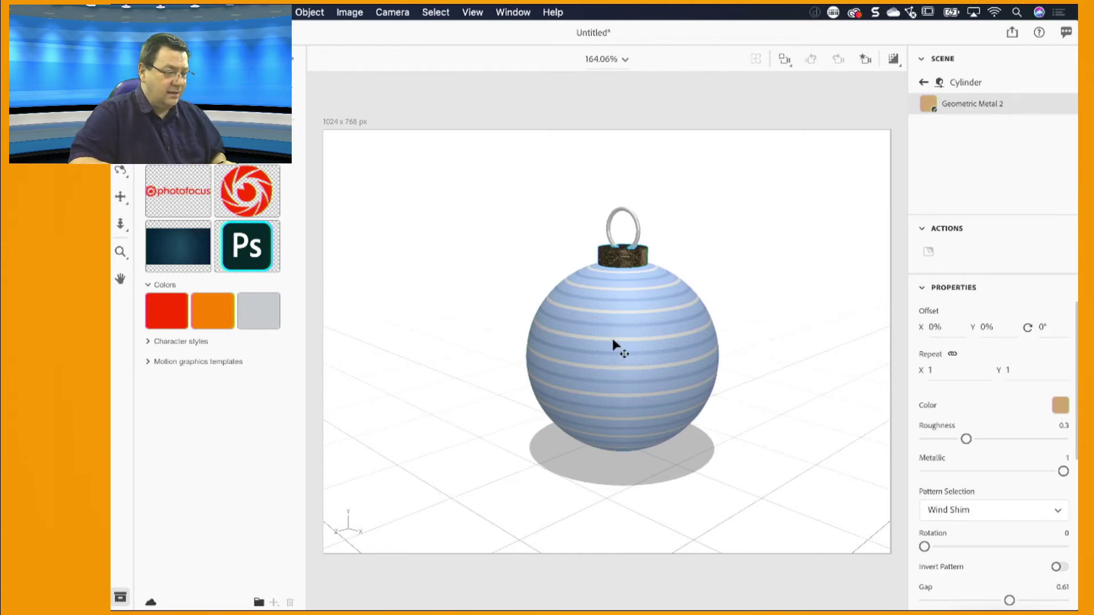
Step: Return to the scene's object list and open the sphere's striped fabric material for editing
left_click(923, 85)
left_click(940, 111)
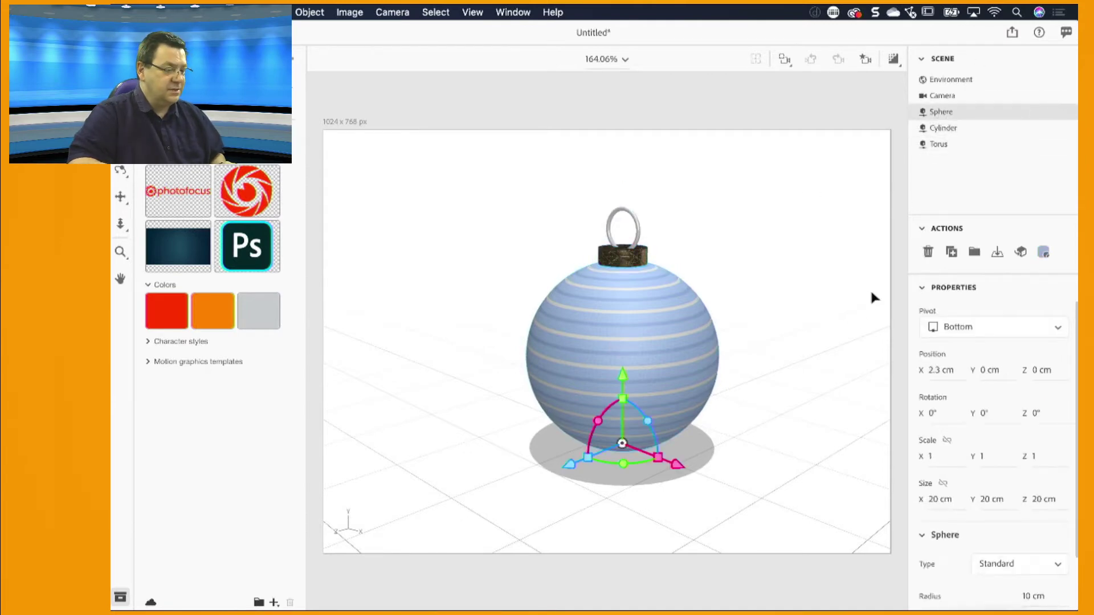
scroll(972, 430, "down", 3)
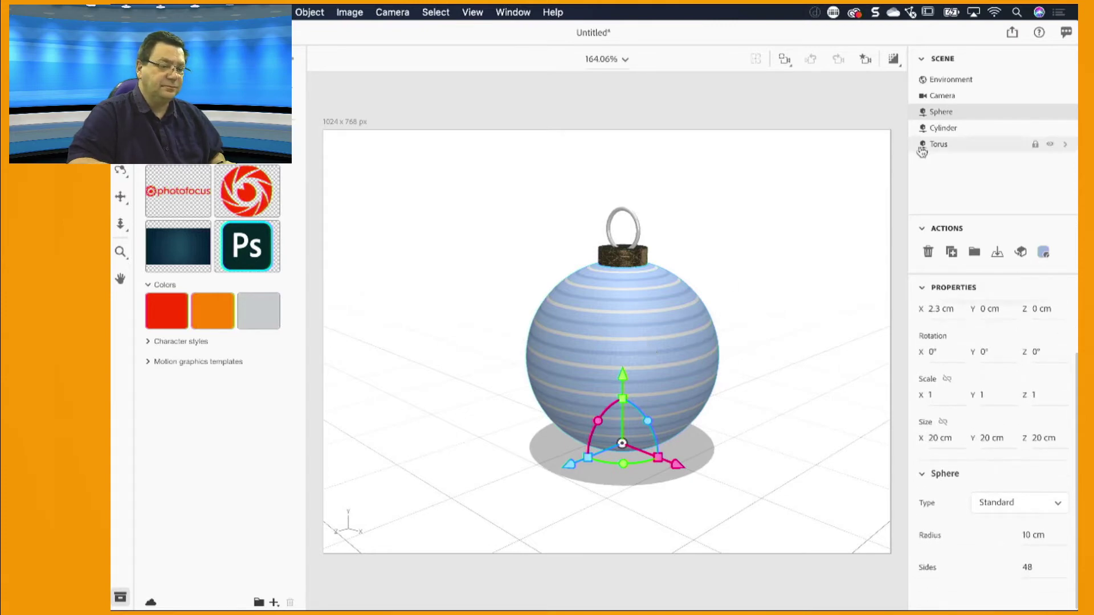
double_click(923, 113)
left_click(928, 108)
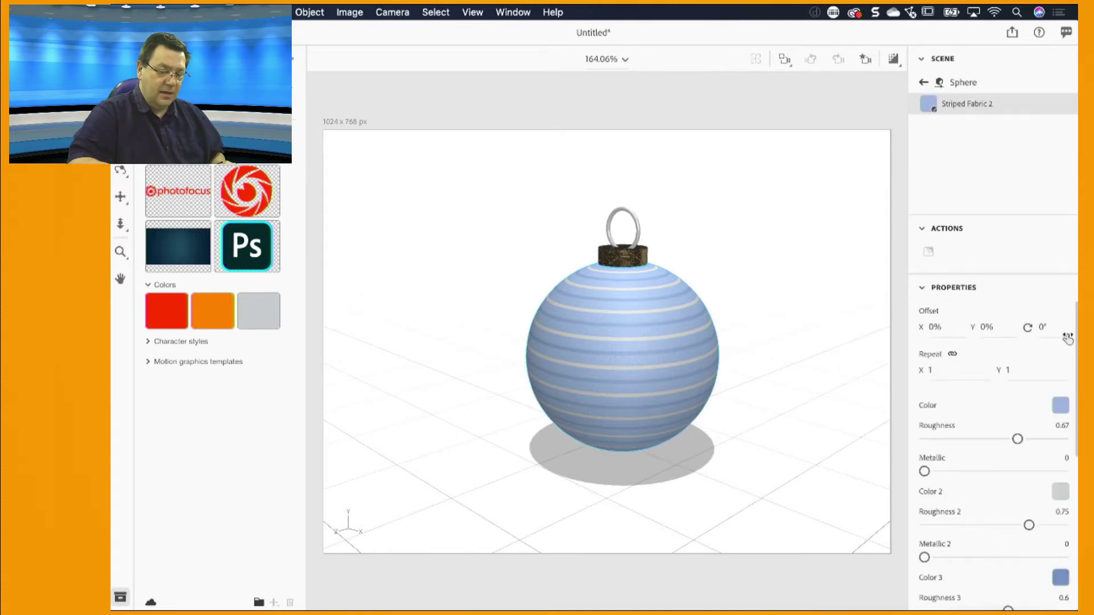
Step: Set the striped fabric's main color to the red swatch from the Photofocus library
scroll(1067, 336, "down", 9)
scroll(1067, 337, "up", 3)
left_click(1060, 331)
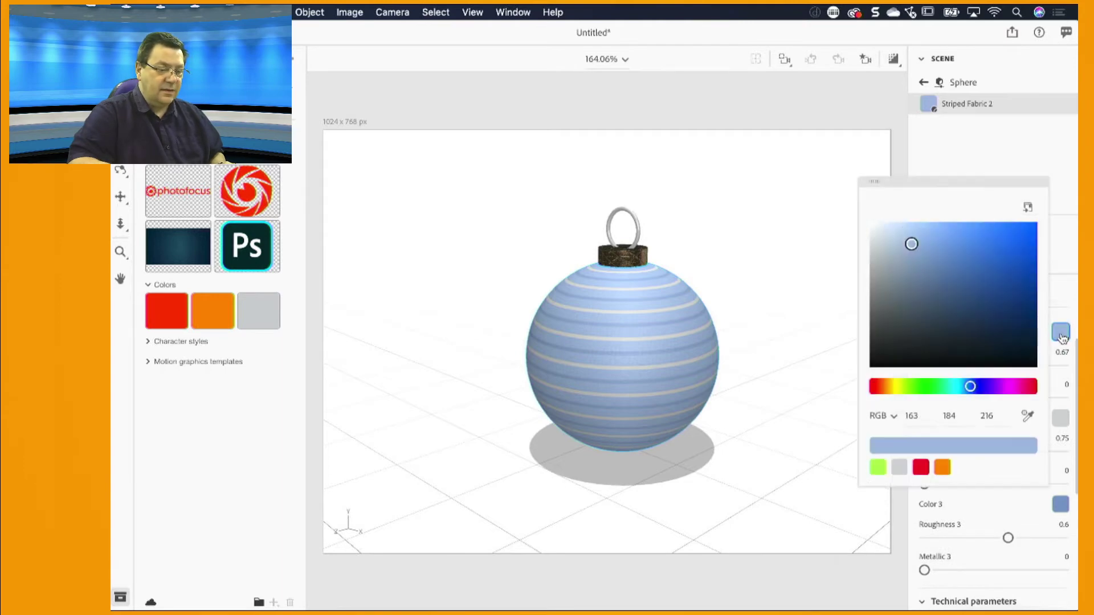
left_click(169, 307)
left_click(626, 334)
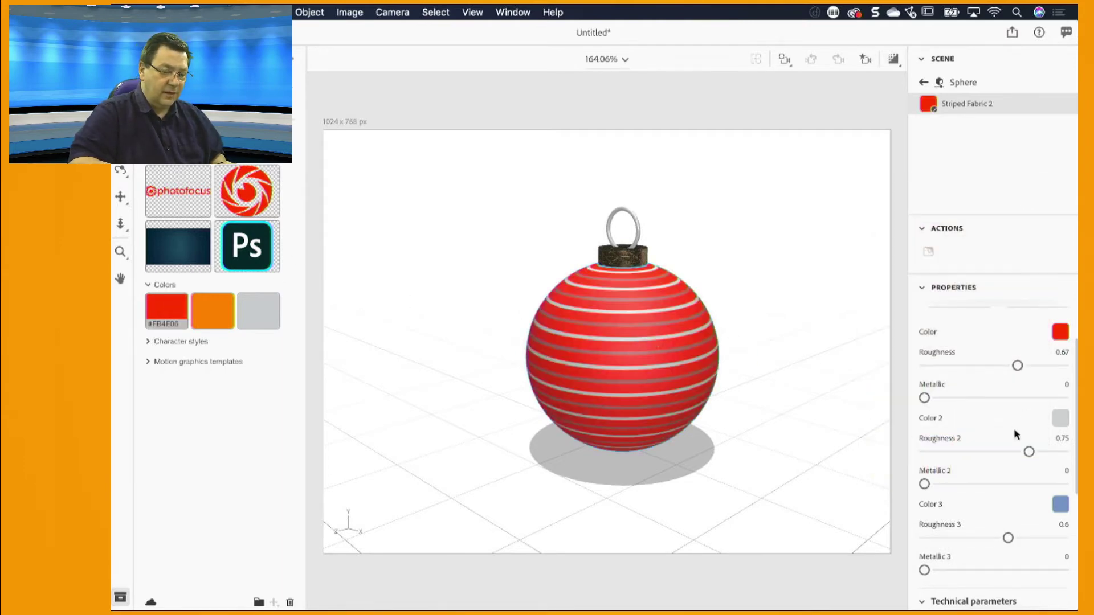
Step: Set Color 3 of the striped fabric to the orange swatch from the Photofocus library
left_click(1060, 506)
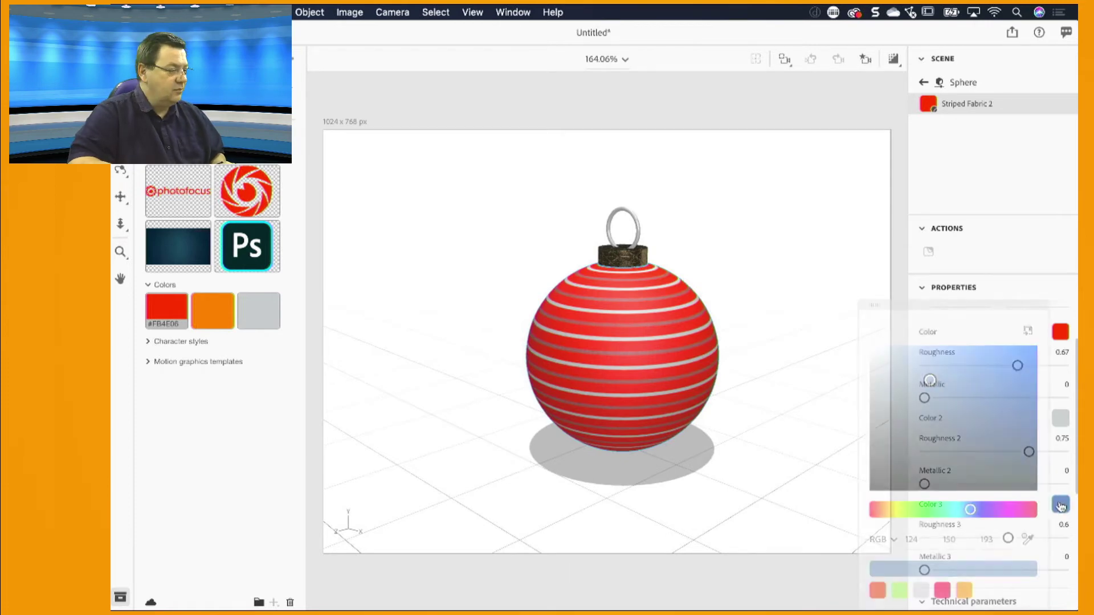
left_click(210, 310)
left_click(681, 357)
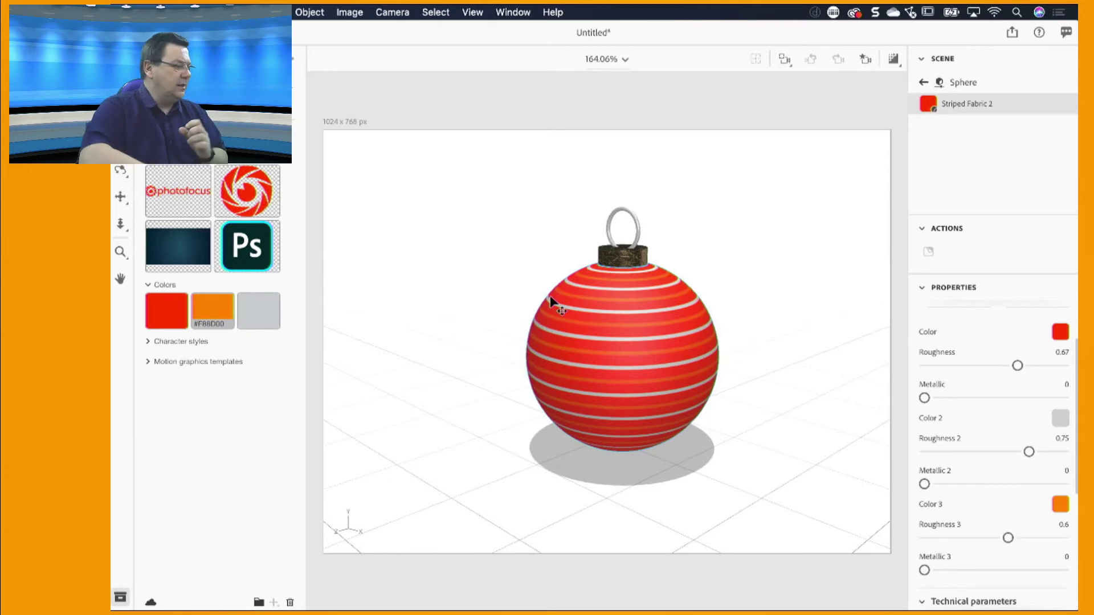
Step: Look through the Anna & Ben library's graphics and color themes, and return to the Photofocus library
left_click(216, 147)
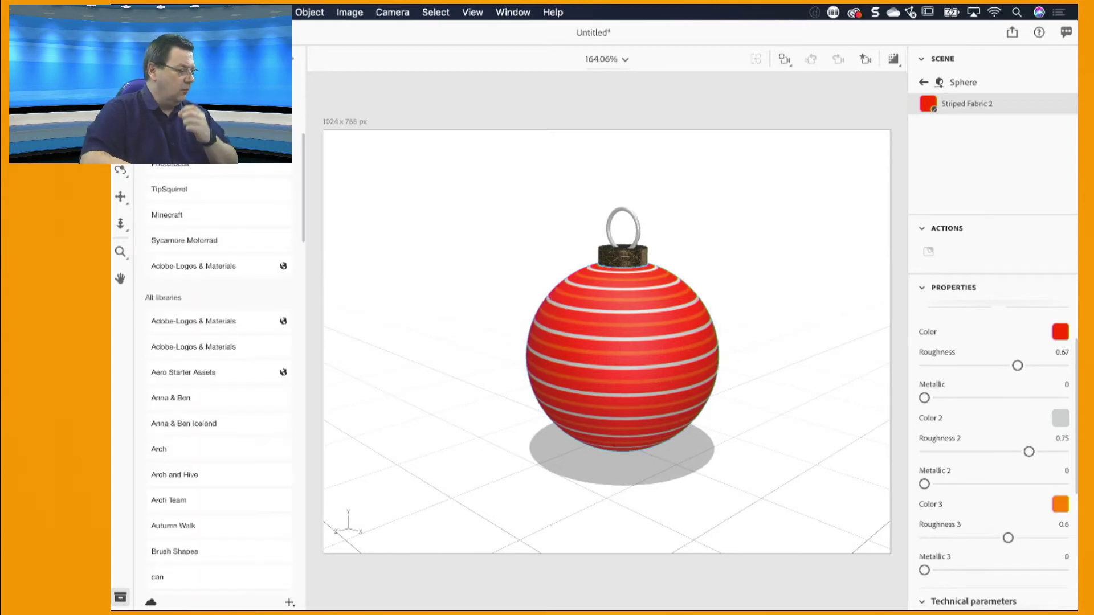
left_click(203, 401)
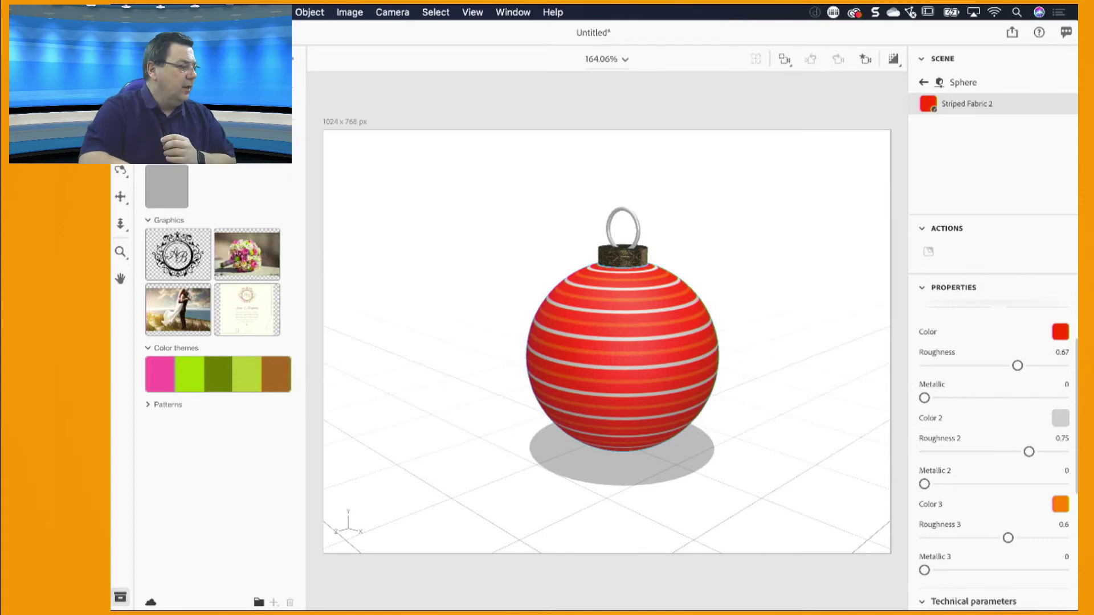
left_click(149, 87)
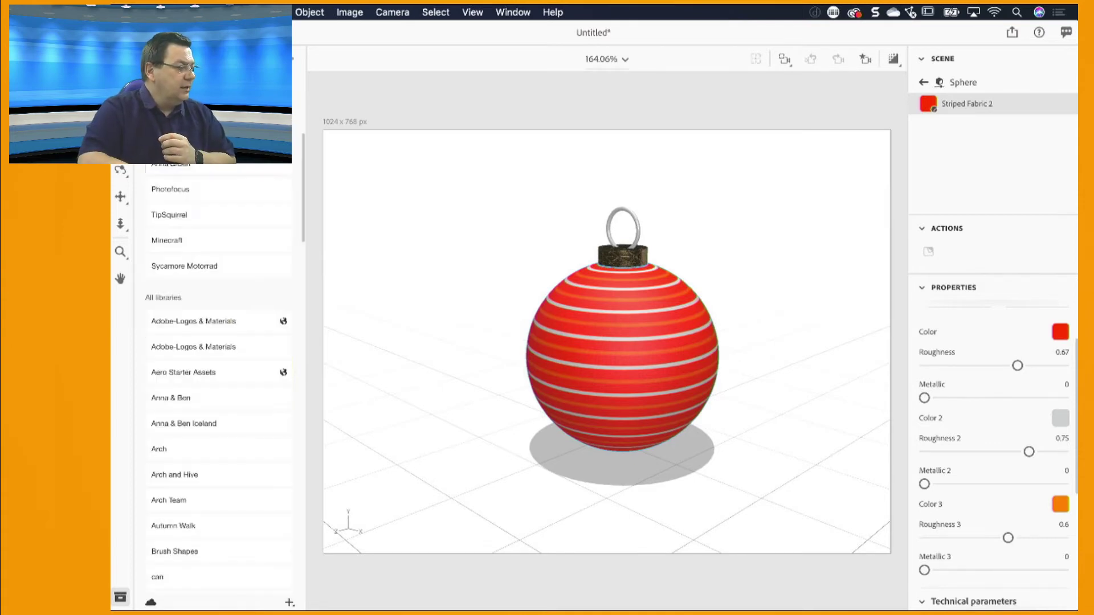
left_click(172, 194)
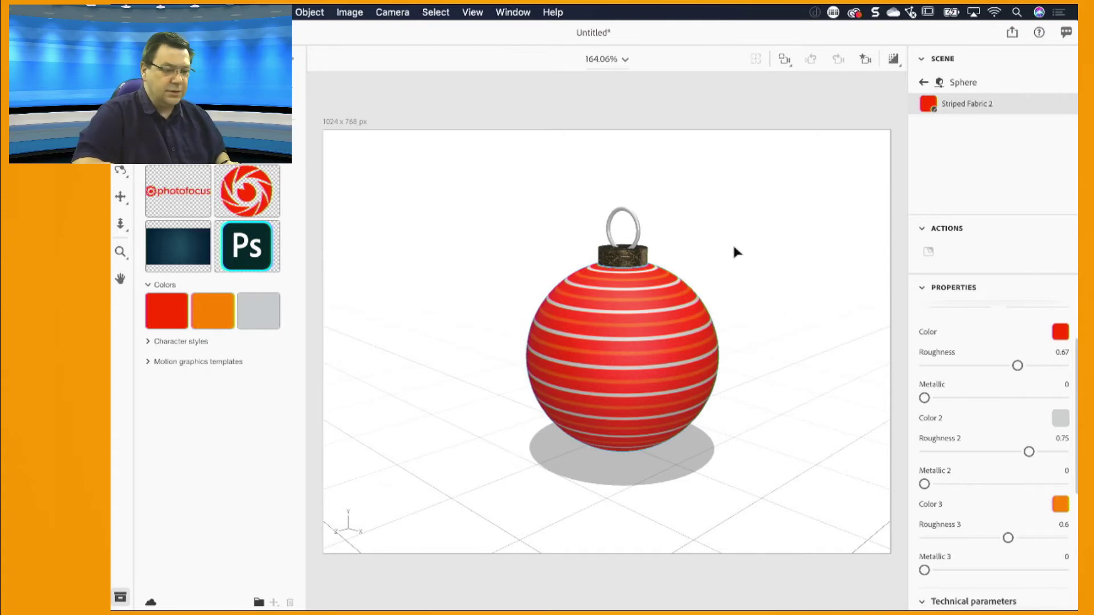
Step: Group the sphere, cylinder and torus into a single object
left_click(937, 87)
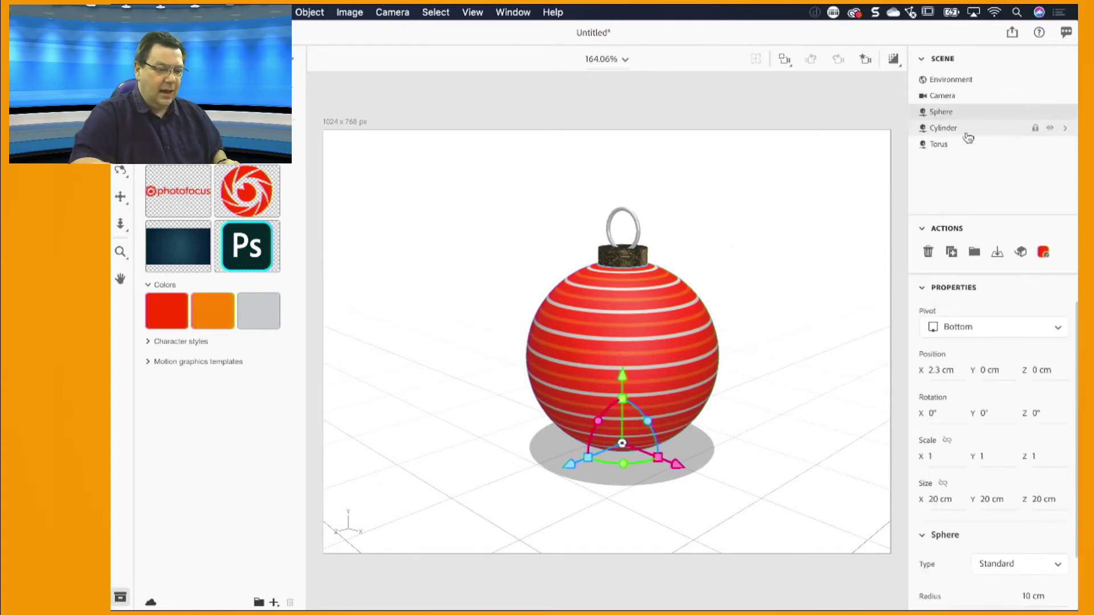
left_click(939, 146)
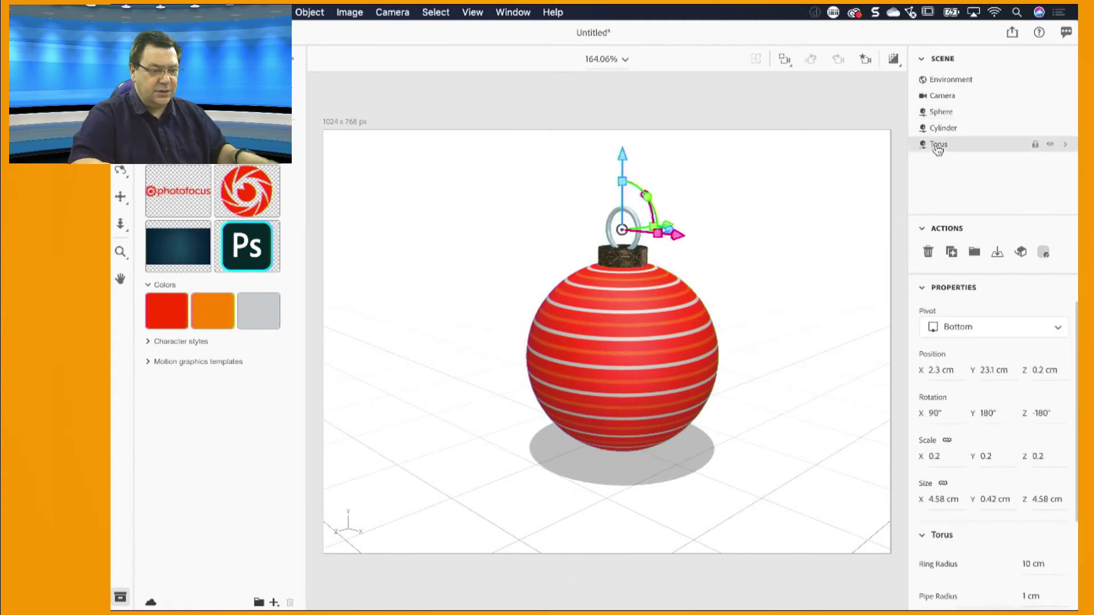
left_click(944, 114, "shift")
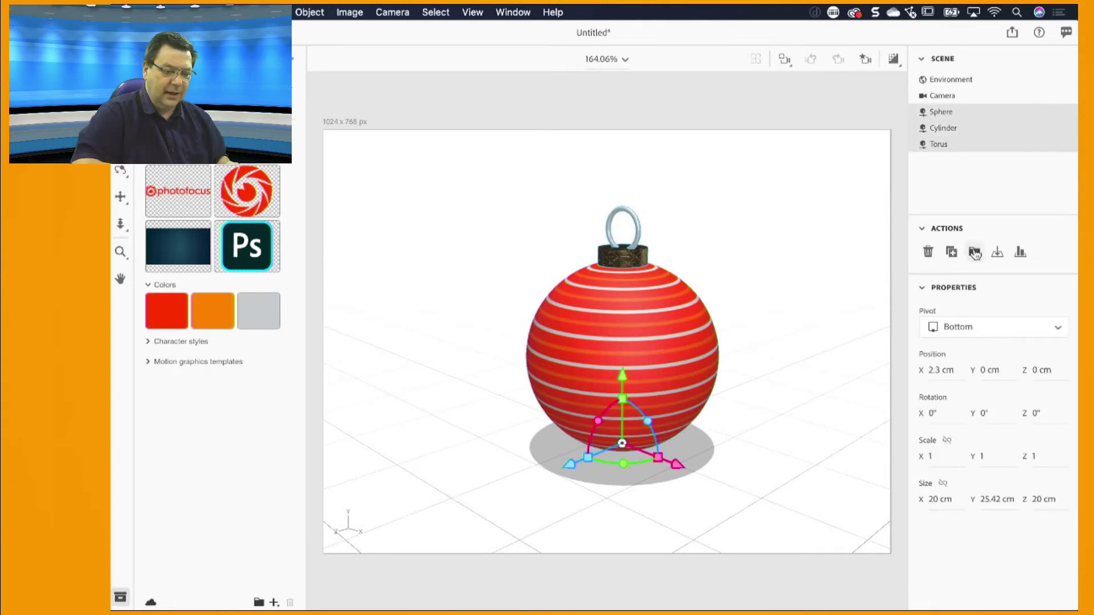
left_click(975, 253)
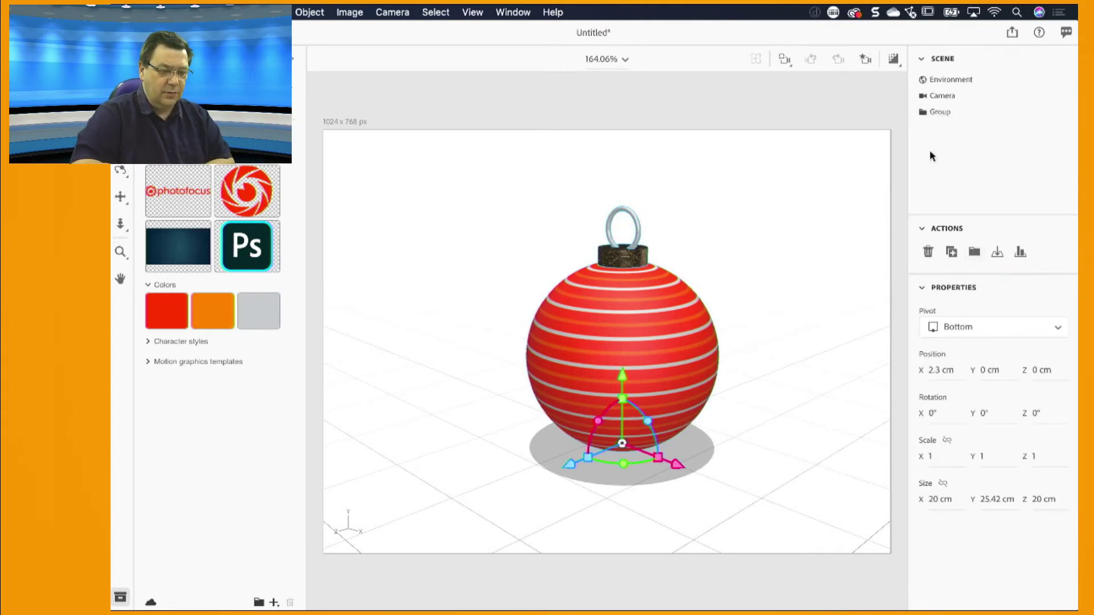
Step: Rename the new ornament group as Photofocus 1
double_click(940, 114)
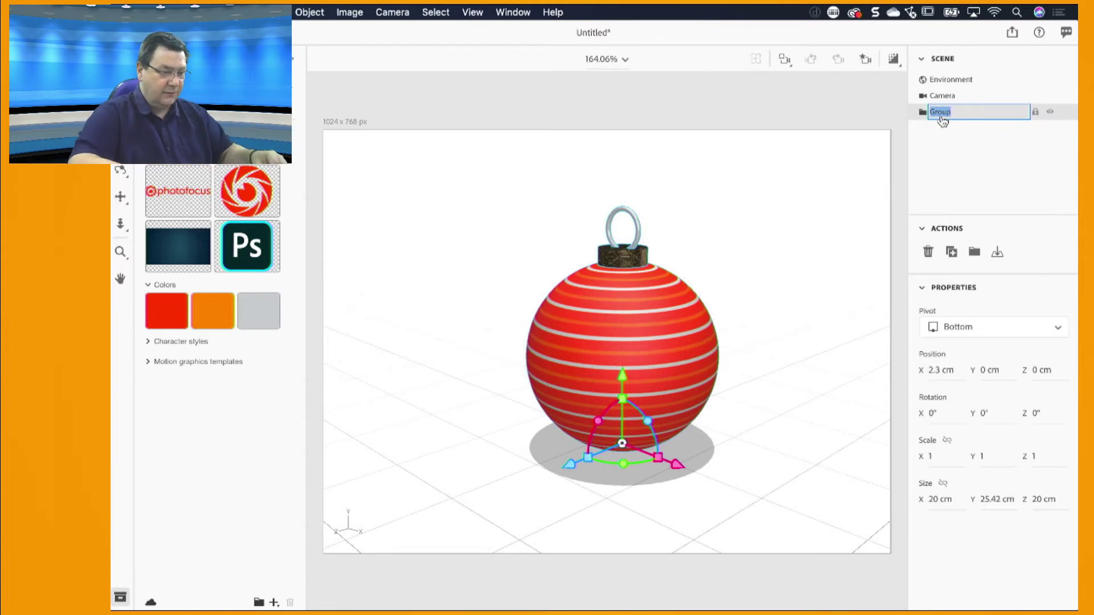
type("P")
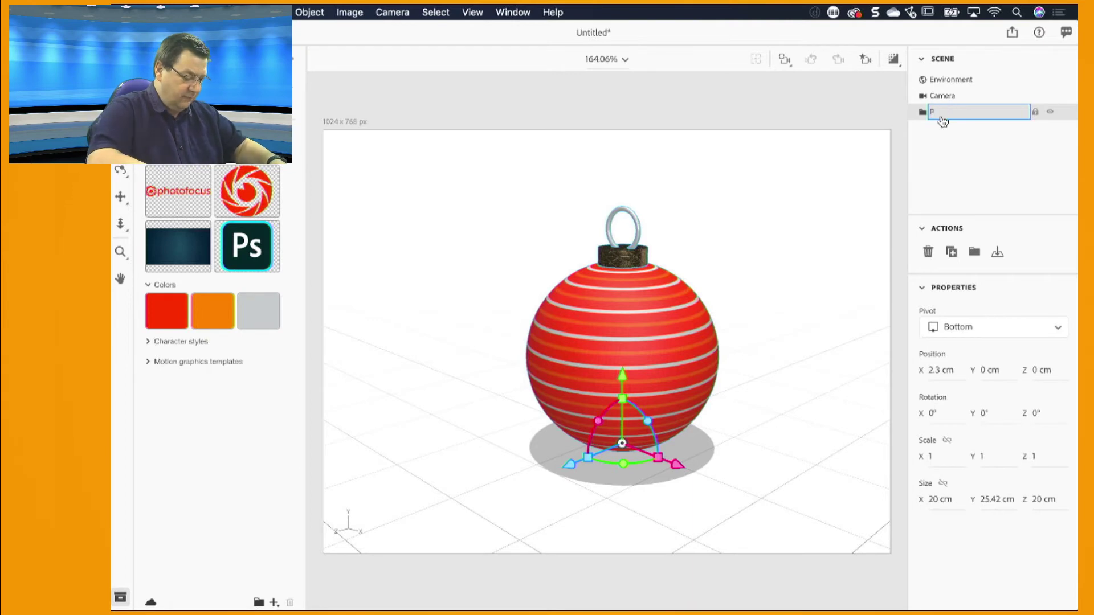
type("hotofo")
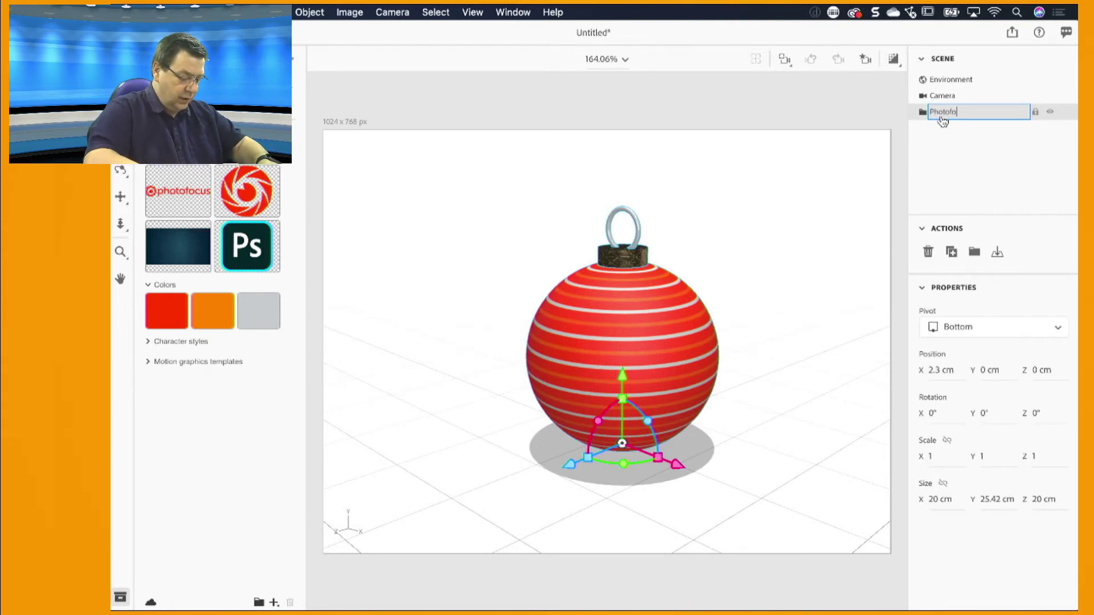
type("cus 1")
key("Return")
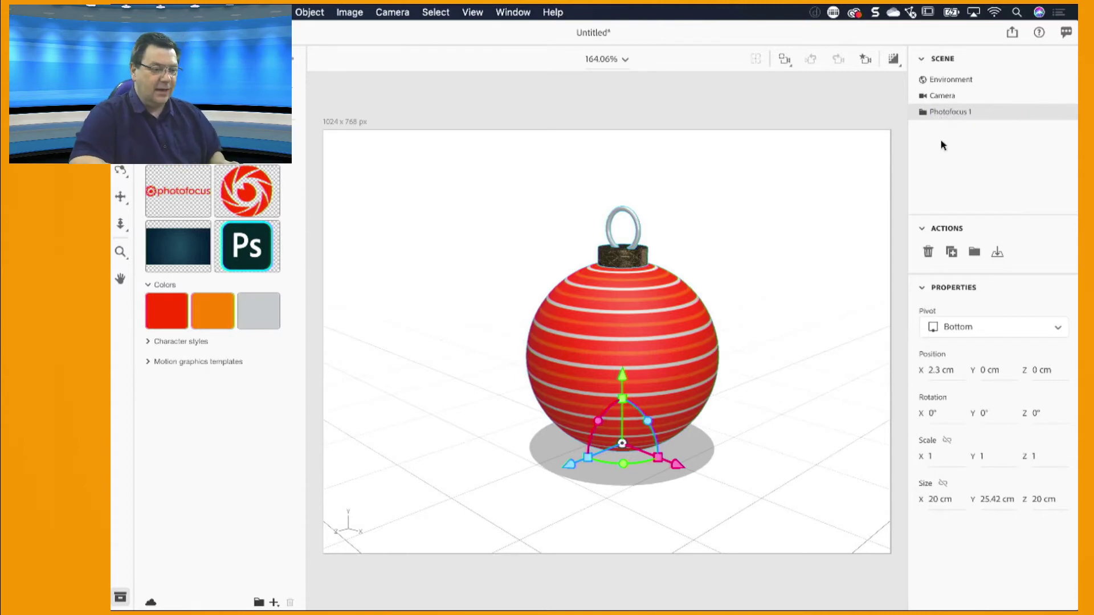
left_click(923, 113)
left_click(923, 113)
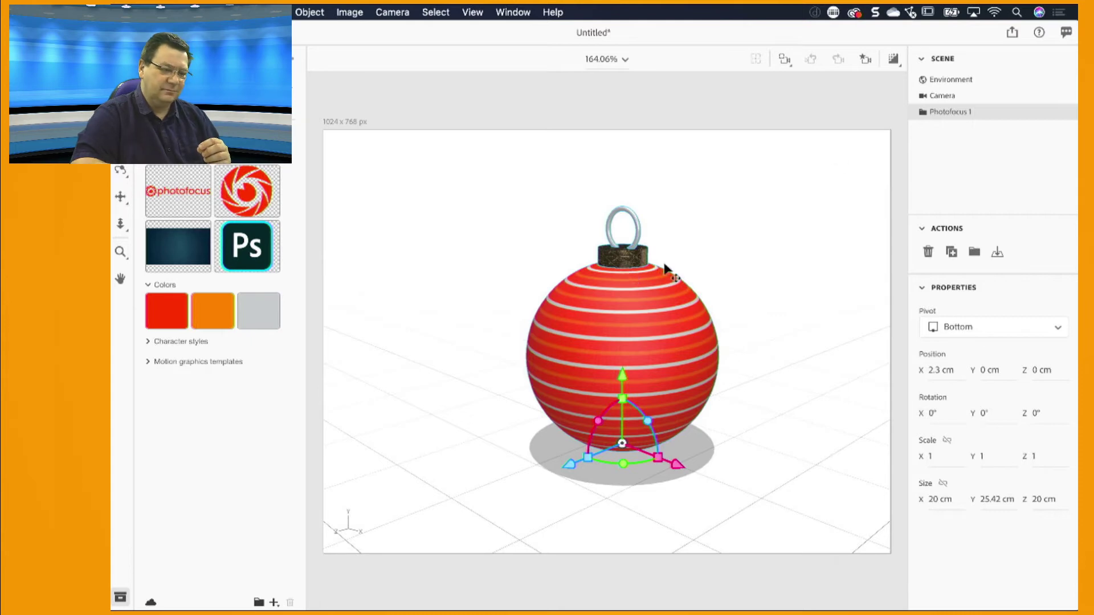
Step: Apply the Silver Glossy material to the cylinder cap inside the Photofocus 1 group
left_click(923, 113)
left_click(950, 132)
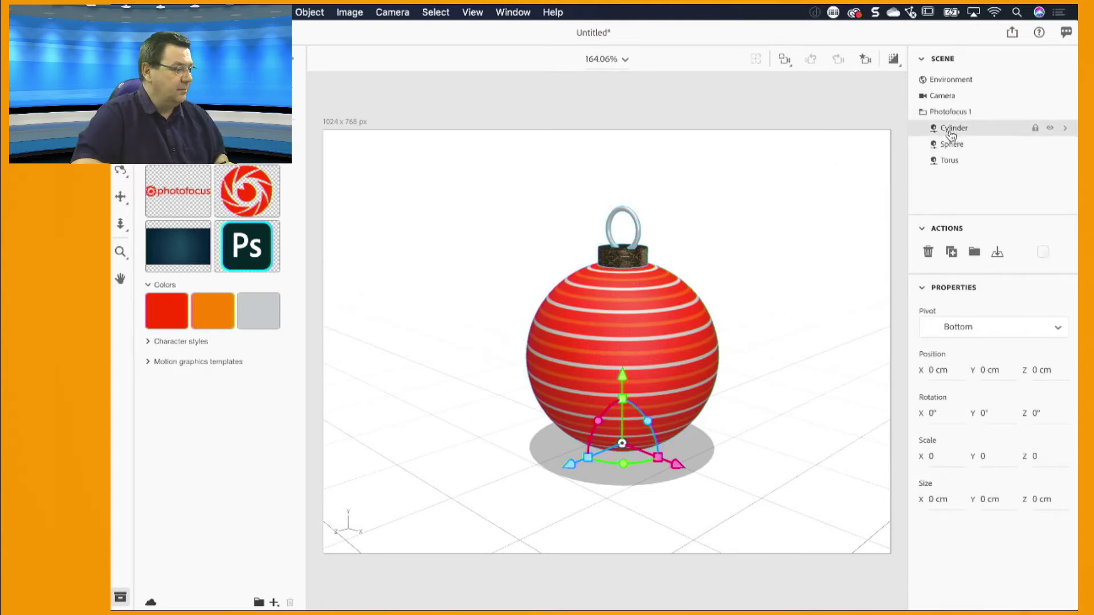
left_click(150, 108)
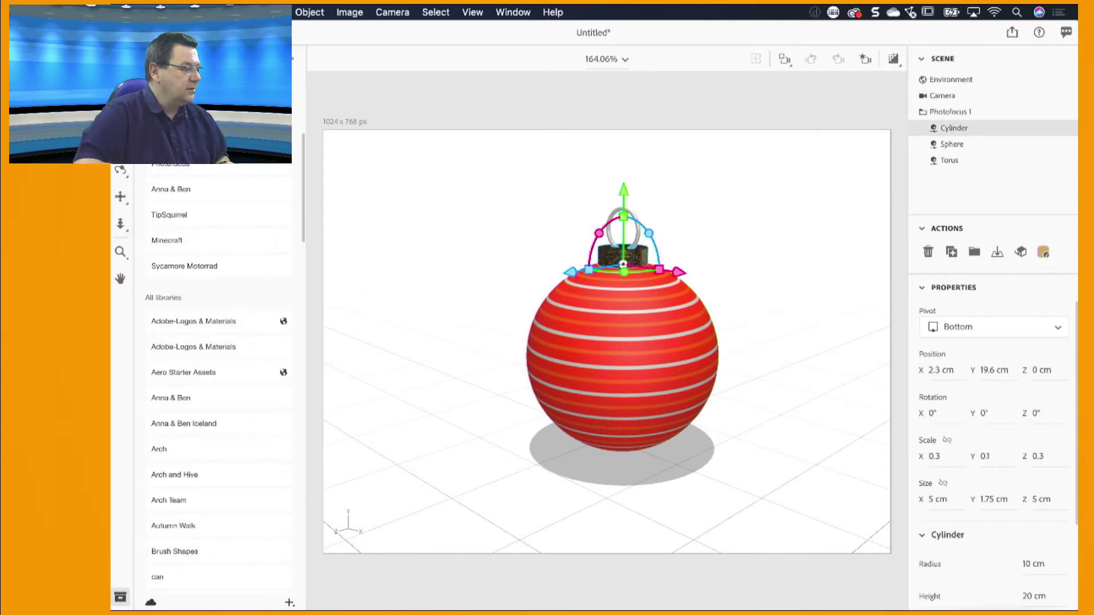
left_click(209, 80)
scroll(209, 259, "down", 3)
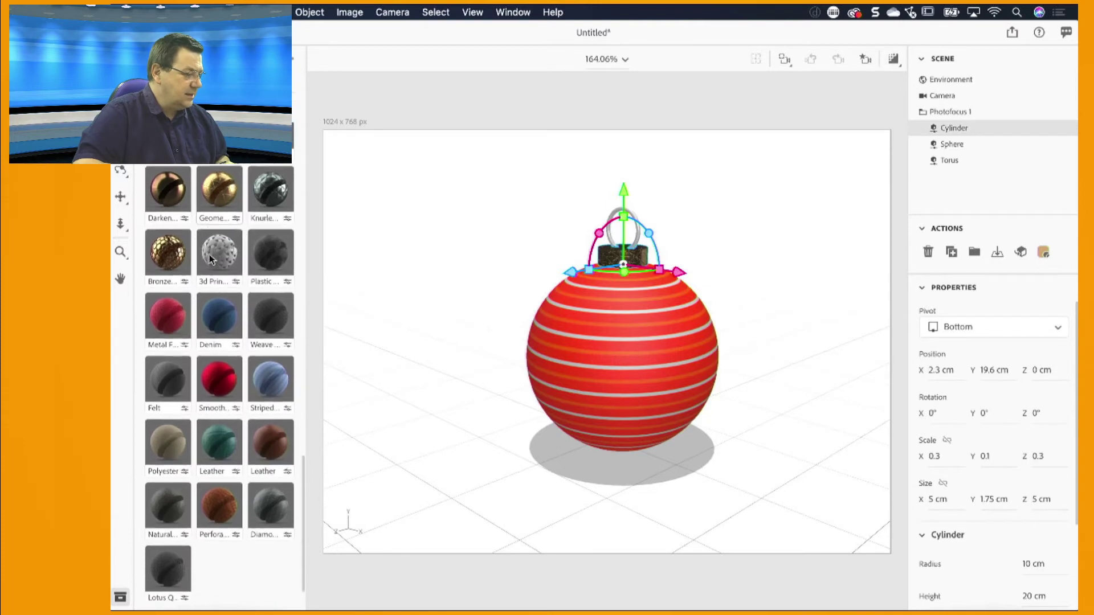
scroll(209, 259, "up", 1)
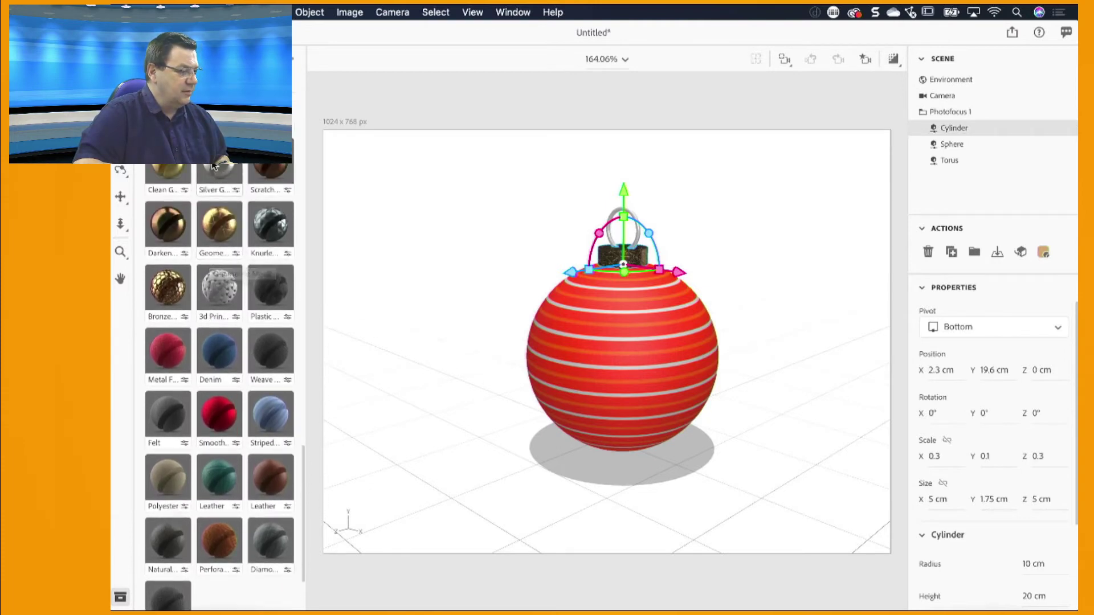
left_click_drag(218, 172, 614, 254)
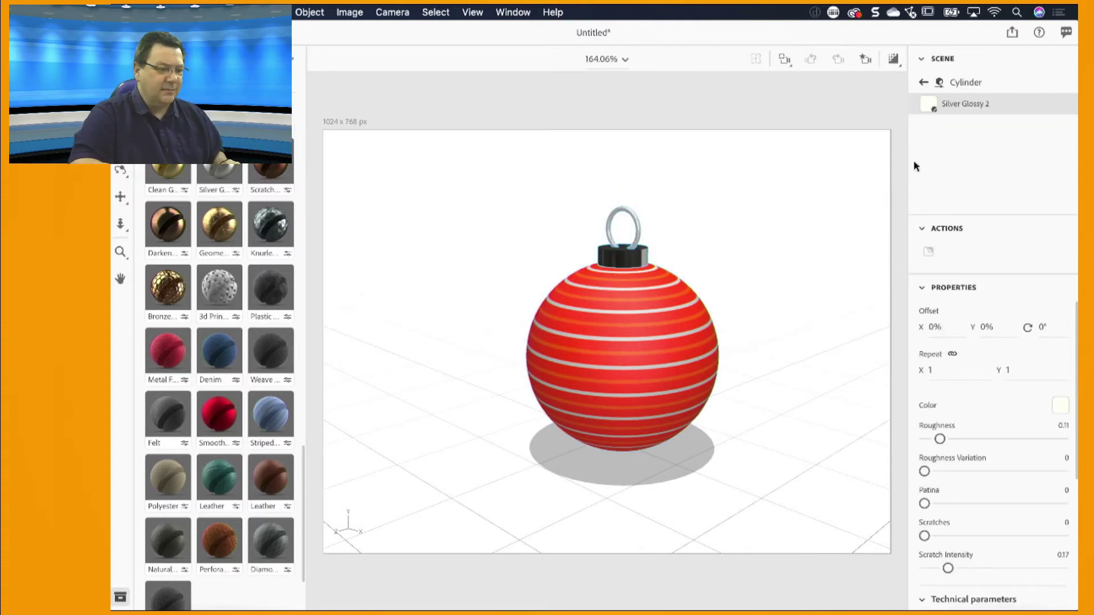
Step: Return to the scene's object list, collapse the Photofocus 1 group and copy it
left_click(923, 82)
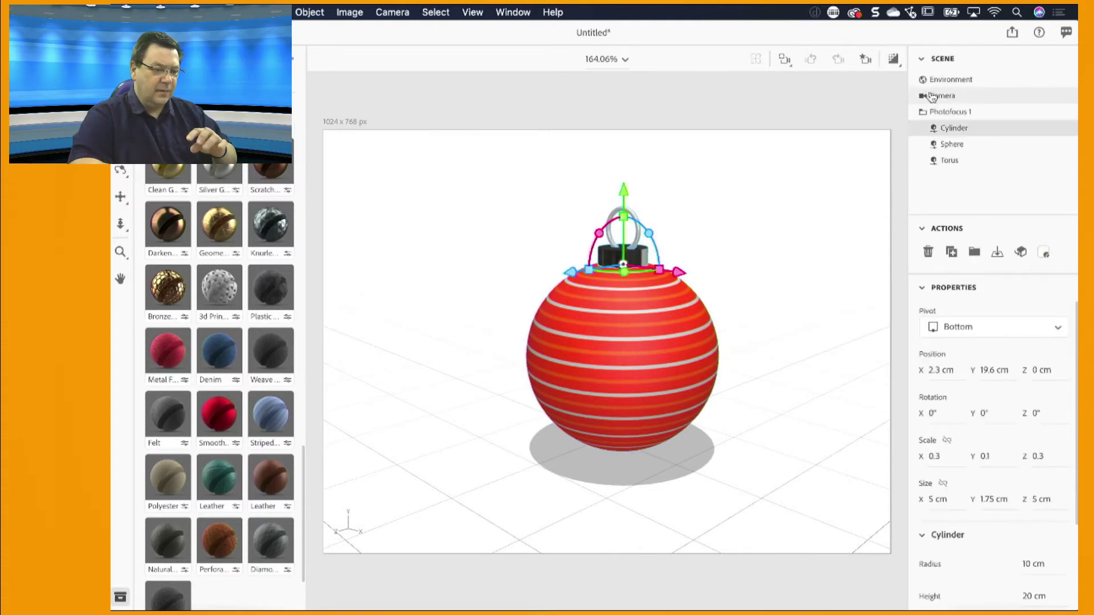
left_click(930, 117)
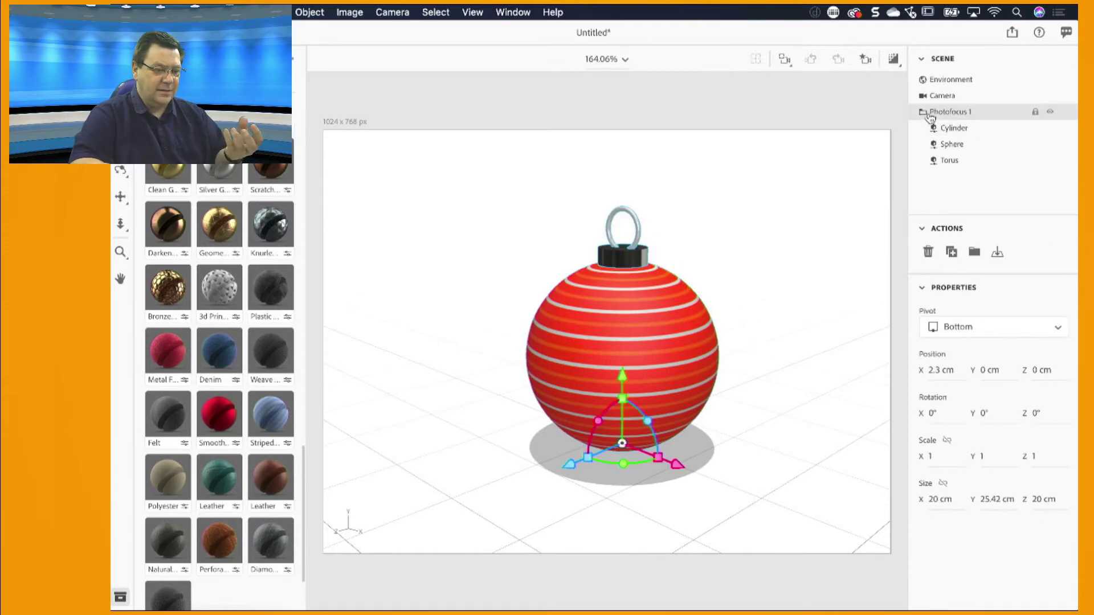
left_click(927, 113)
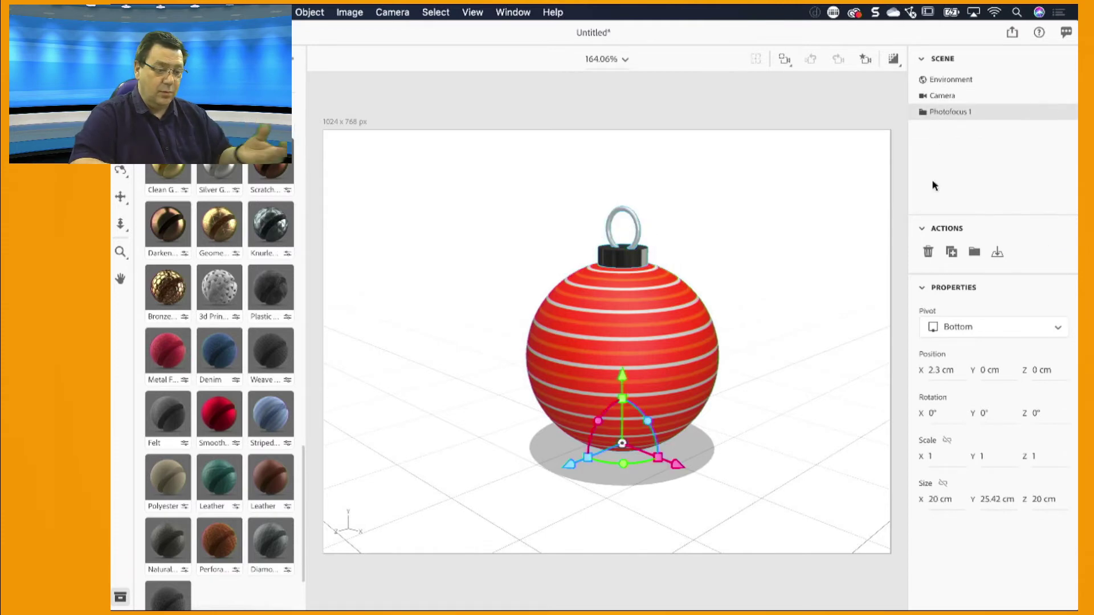
left_click(315, 12)
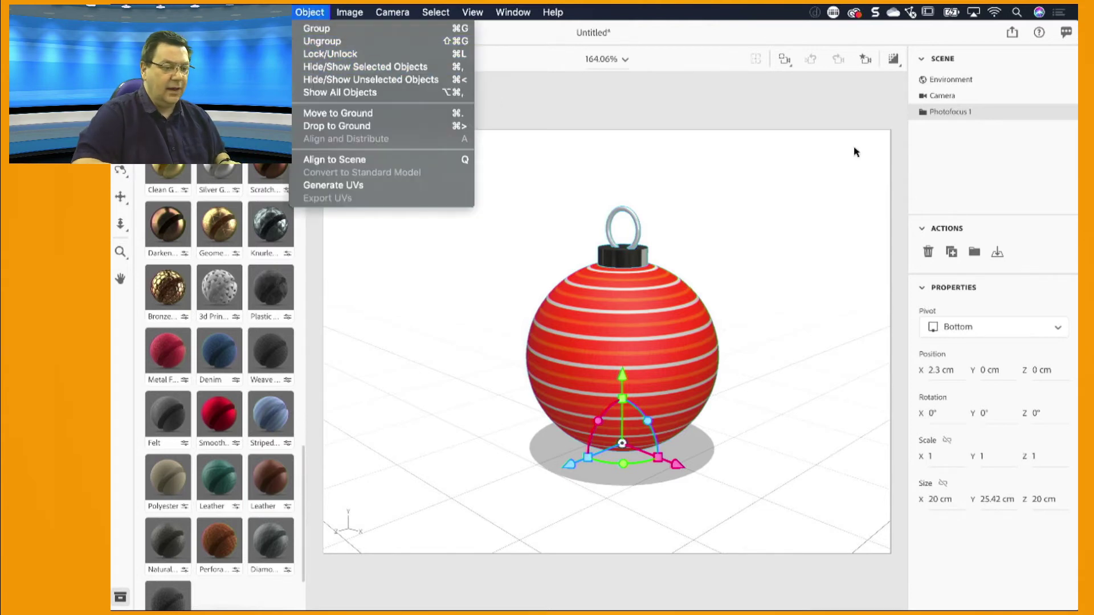
mouse_move(272, 12)
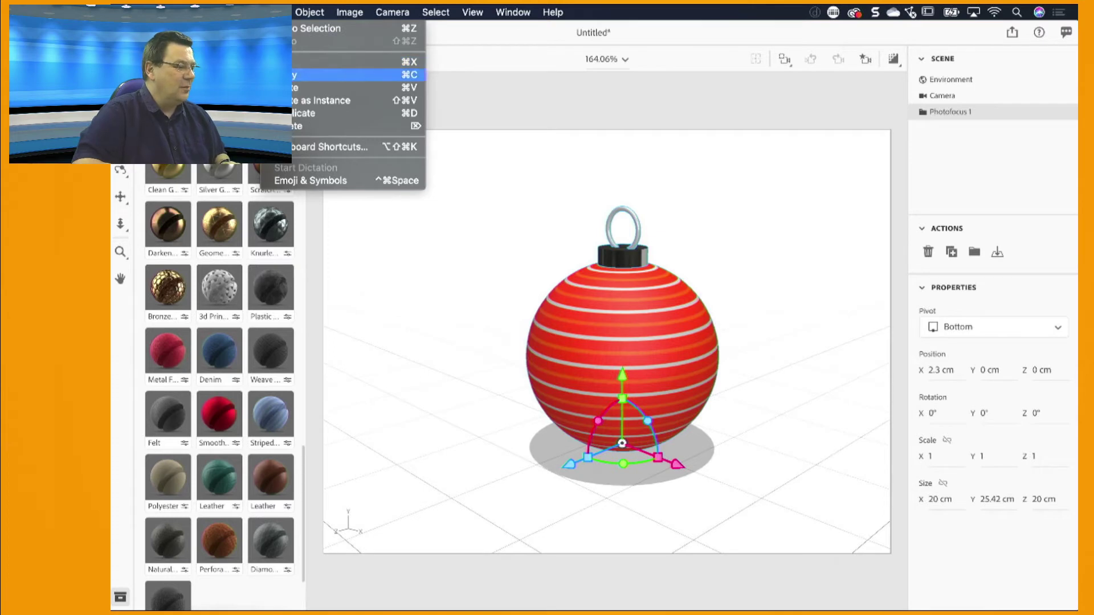
left_click(280, 74)
left_click(219, 32)
left_click(274, 12)
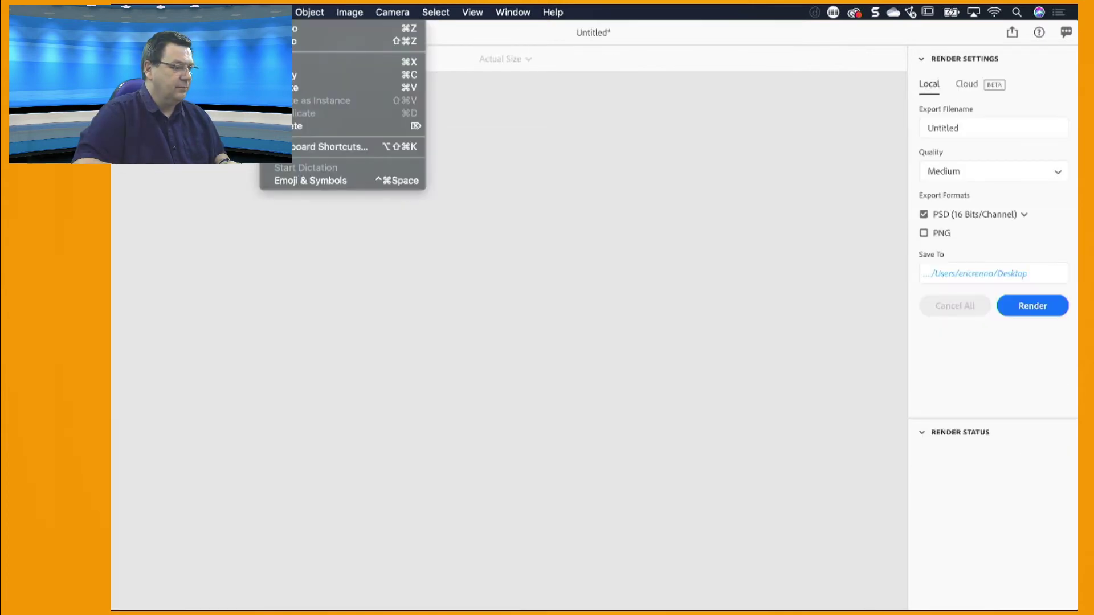
left_click(242, 283)
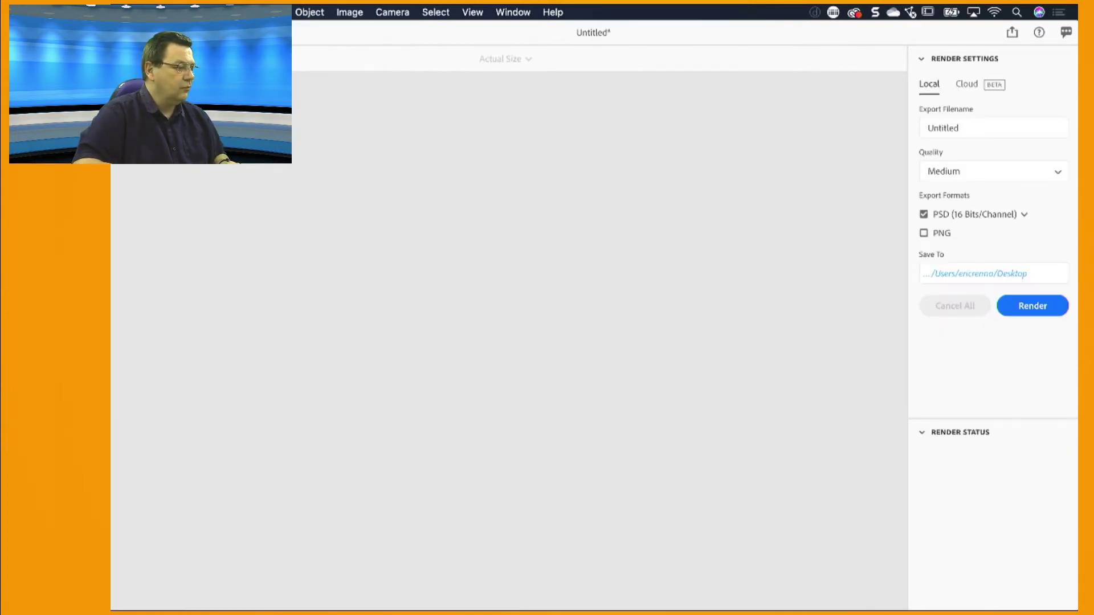
left_click(188, 33)
Step: Paste the copied ornament group into the scene and rename the duplicate as Photofocus 2
left_click(274, 12)
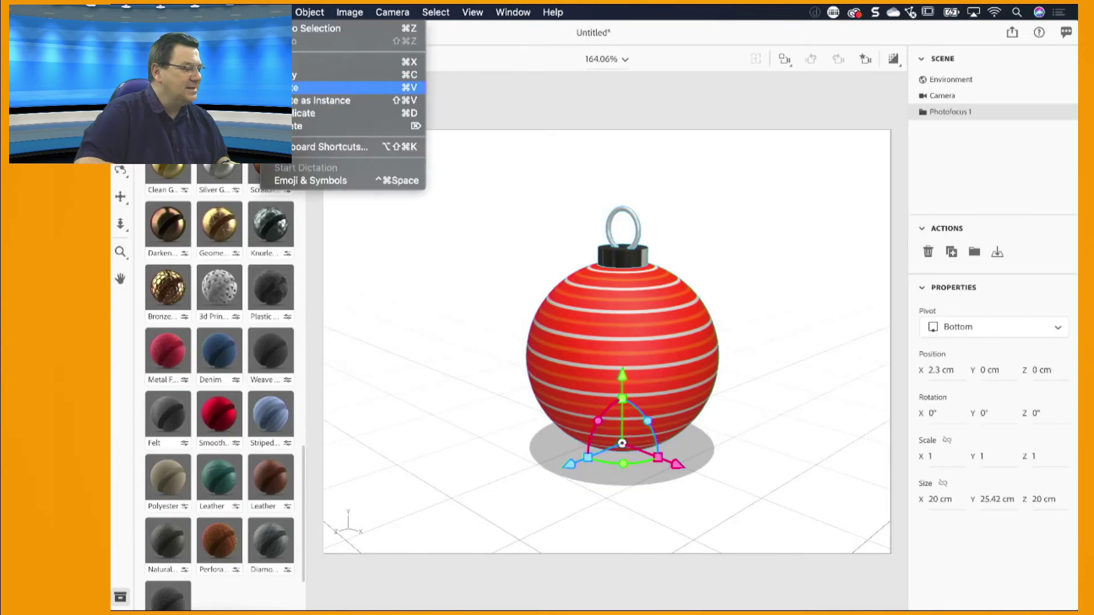
left_click(282, 87)
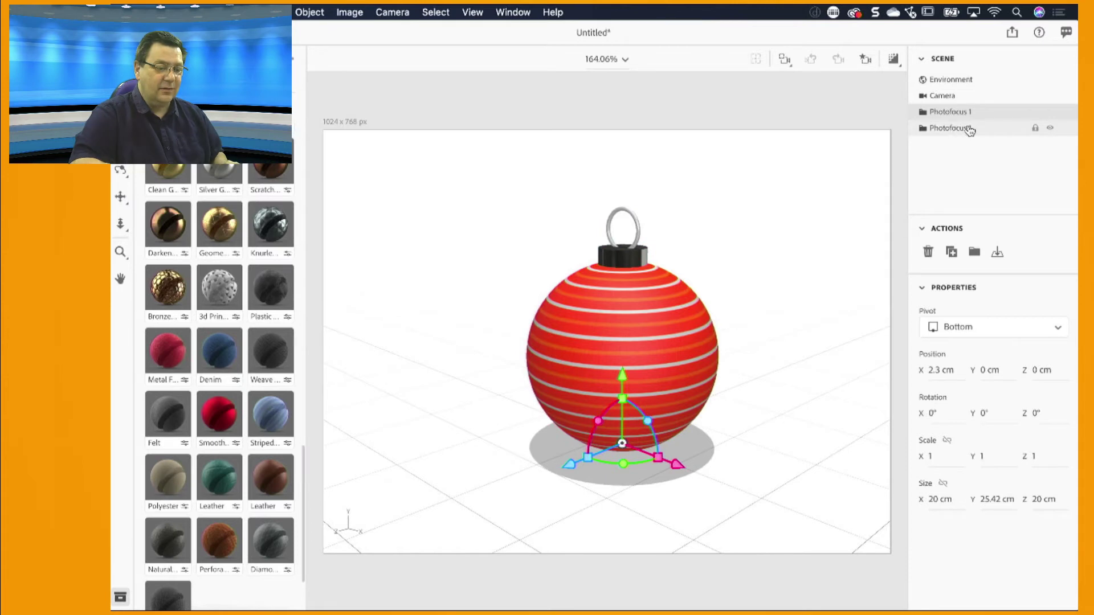
left_click(970, 130)
double_click(973, 130)
left_click(982, 133)
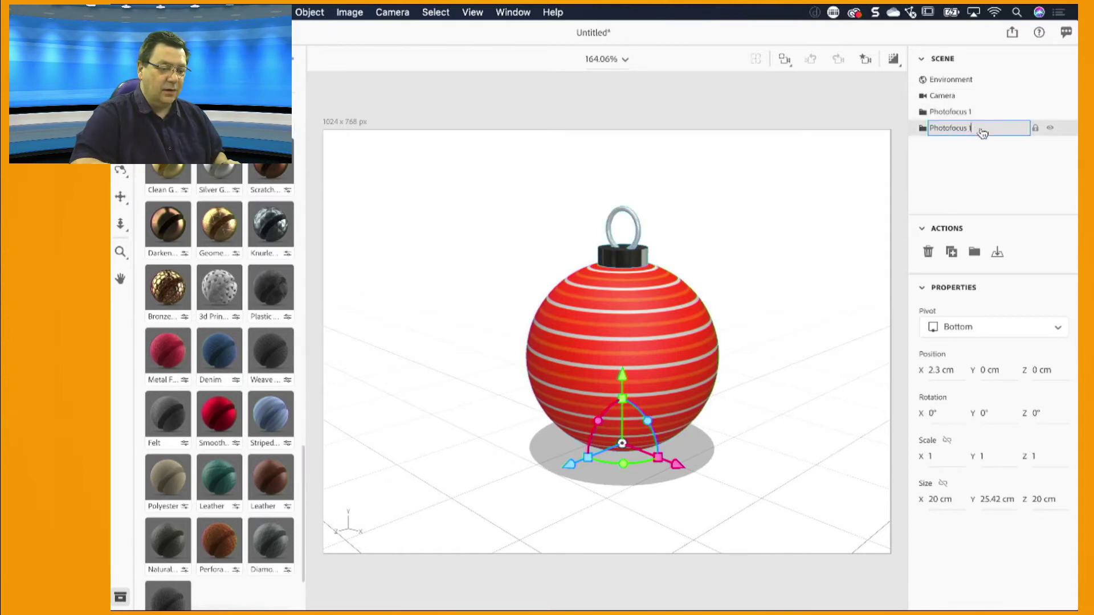
type("2")
key("Return")
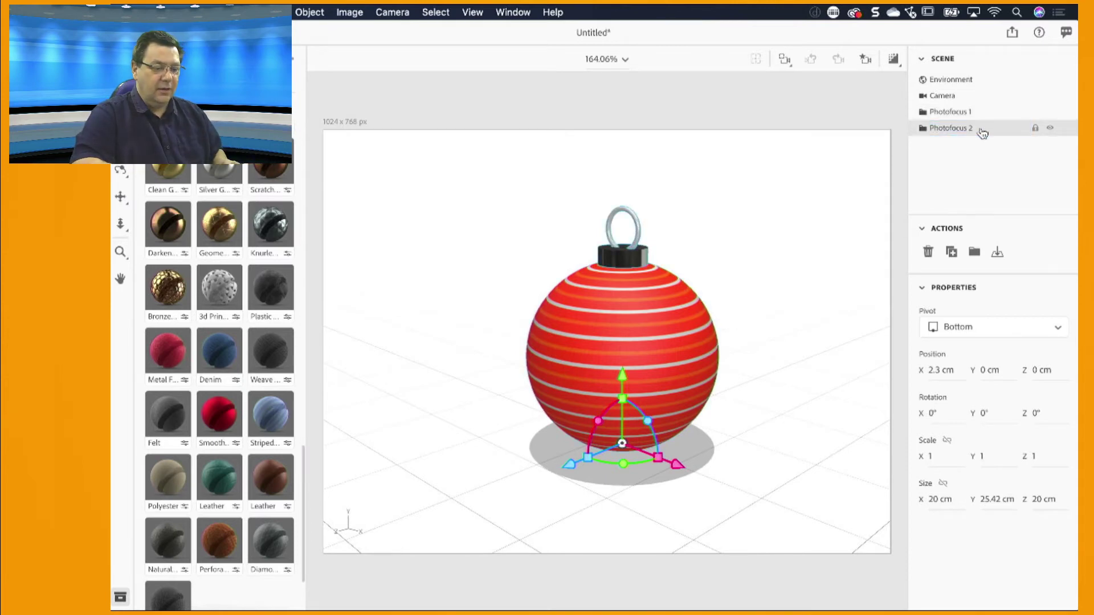
Step: Move the Photofocus 2 ornament behind the first one, to about X -4.8 cm and Z -31.3 cm
left_click_drag(571, 467, 738, 397)
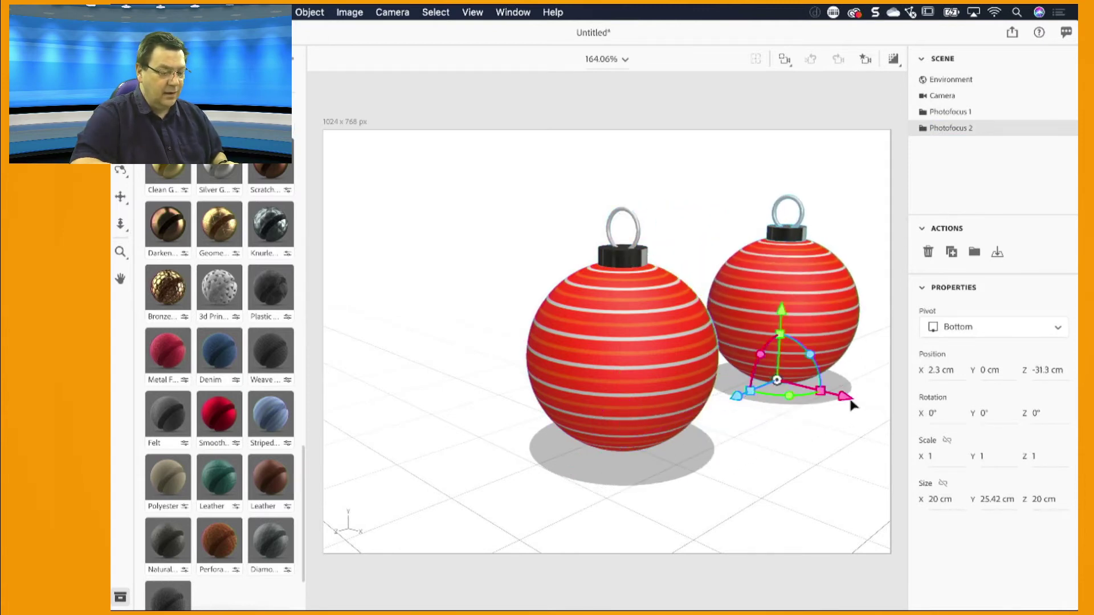
left_click_drag(847, 396, 800, 372)
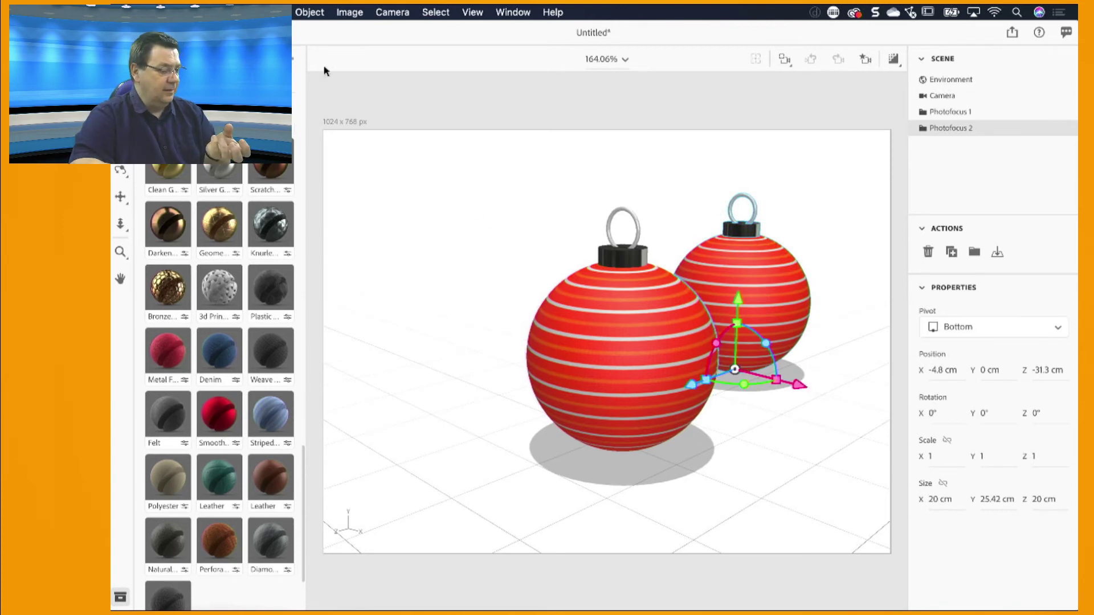
Step: Copy the Photofocus 1 ornament group and paste it into the scene as an instance
left_click(661, 385)
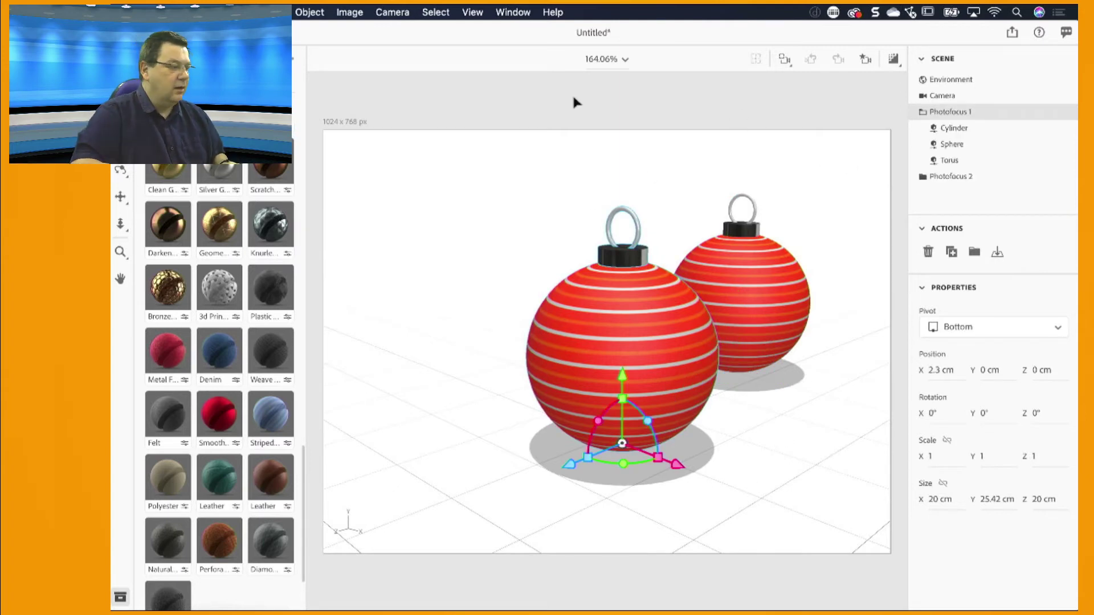
left_click(301, 12)
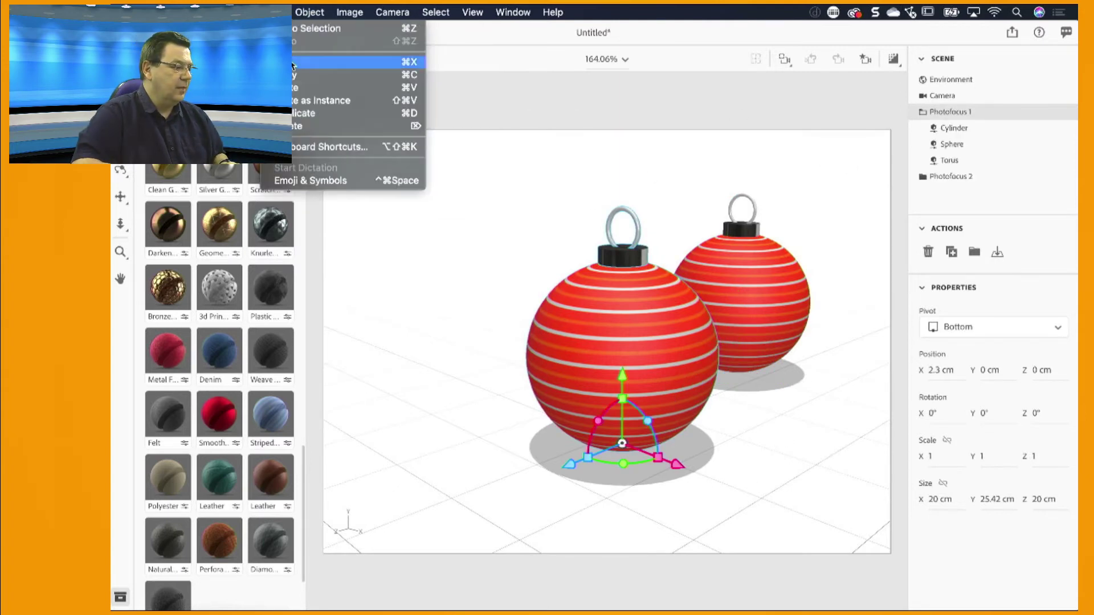
left_click(319, 75)
left_click(300, 13)
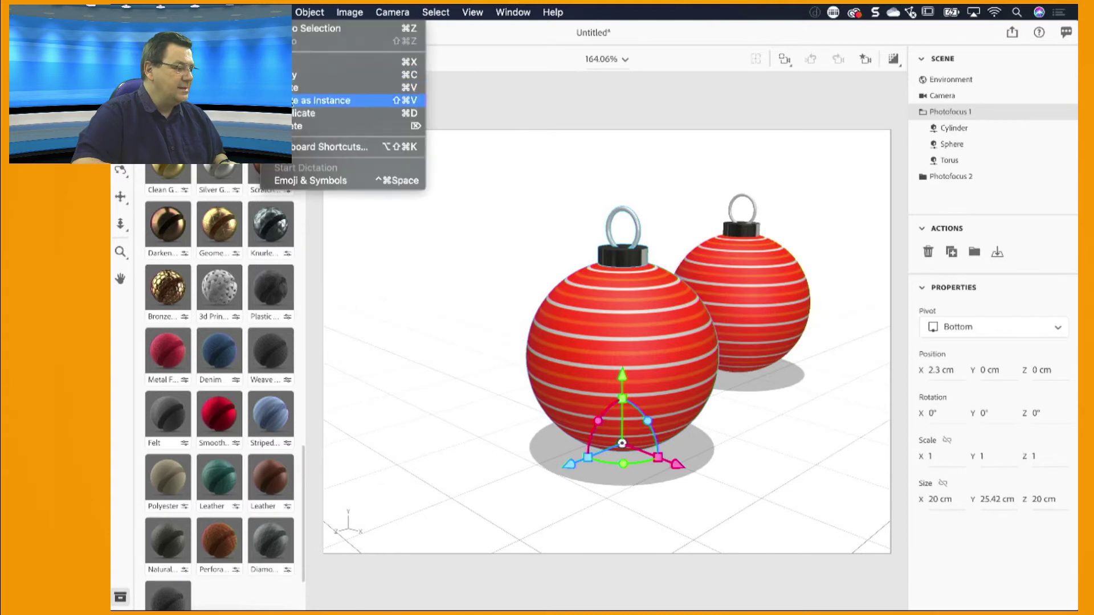
left_click(293, 101)
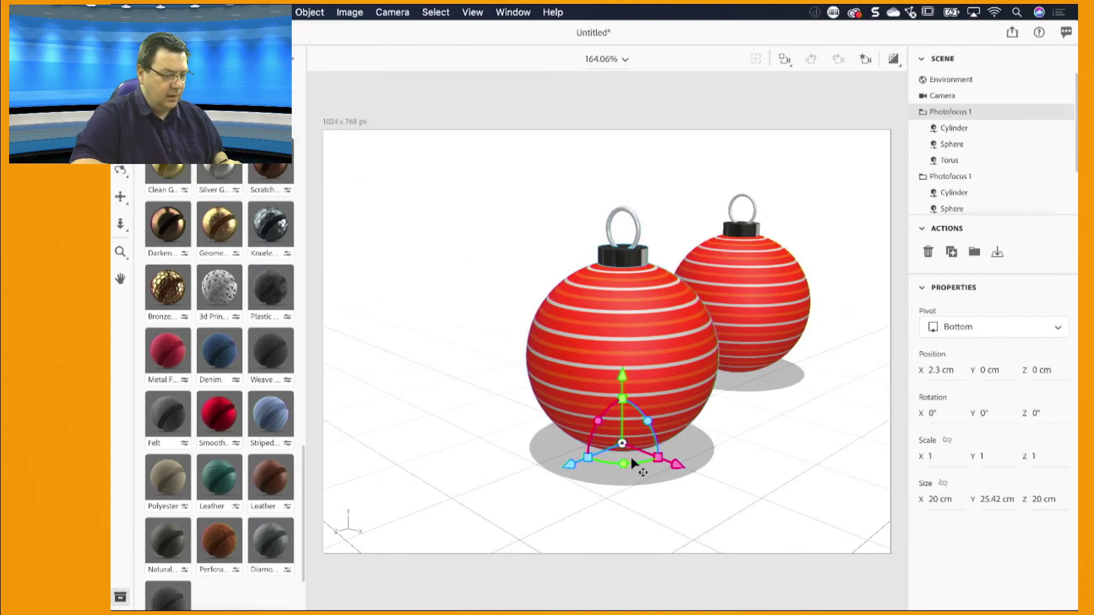
Step: Move the pasted instance along X to about -26.4 cm and rename it Photofocus 3
left_click_drag(676, 465, 504, 371)
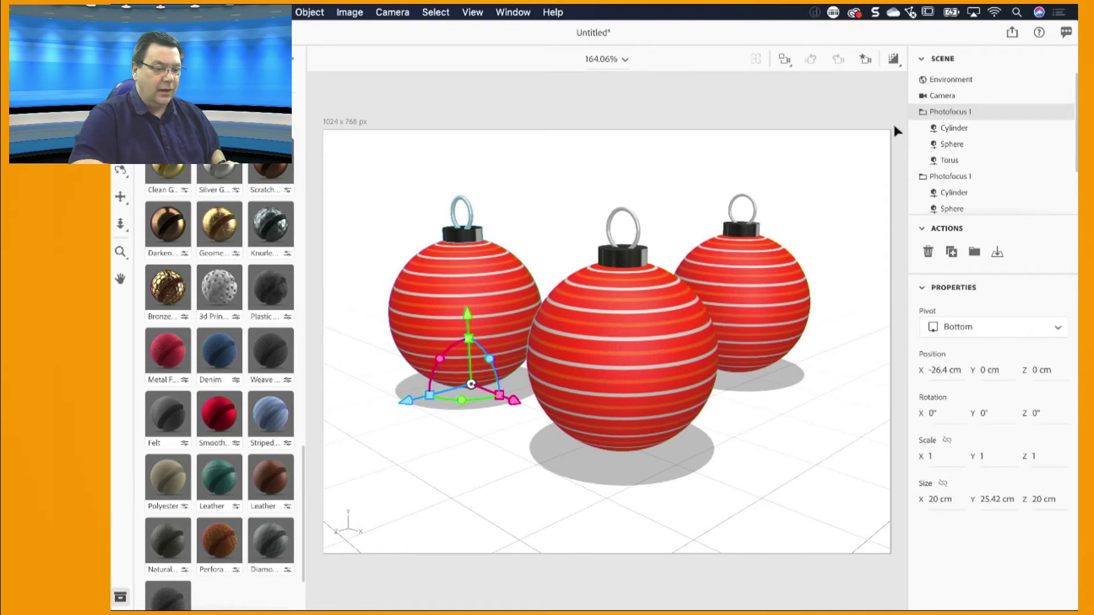
double_click(974, 117)
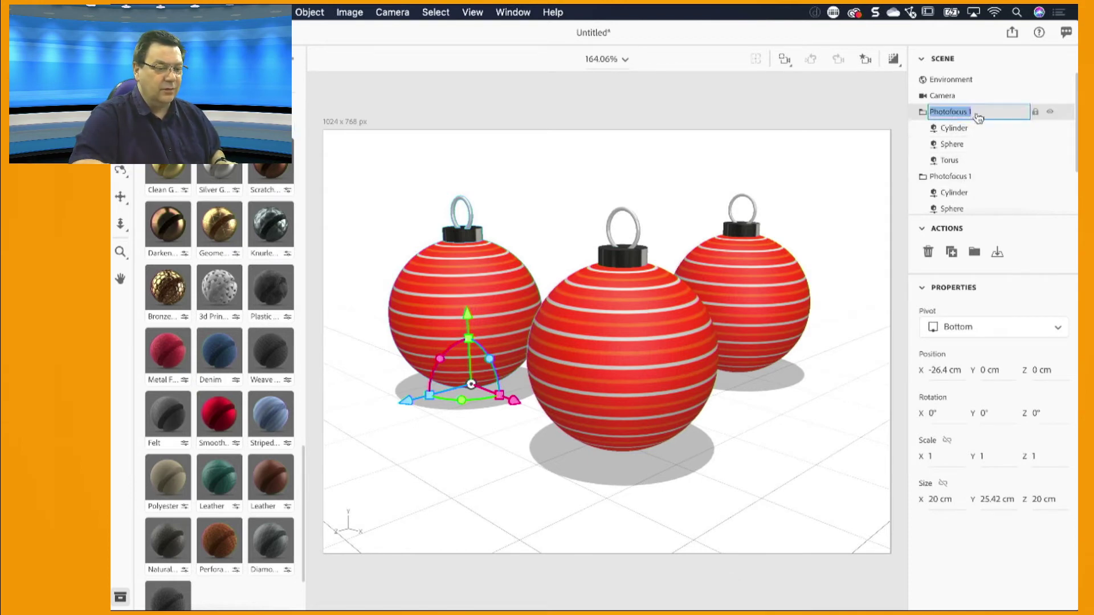
key("Return")
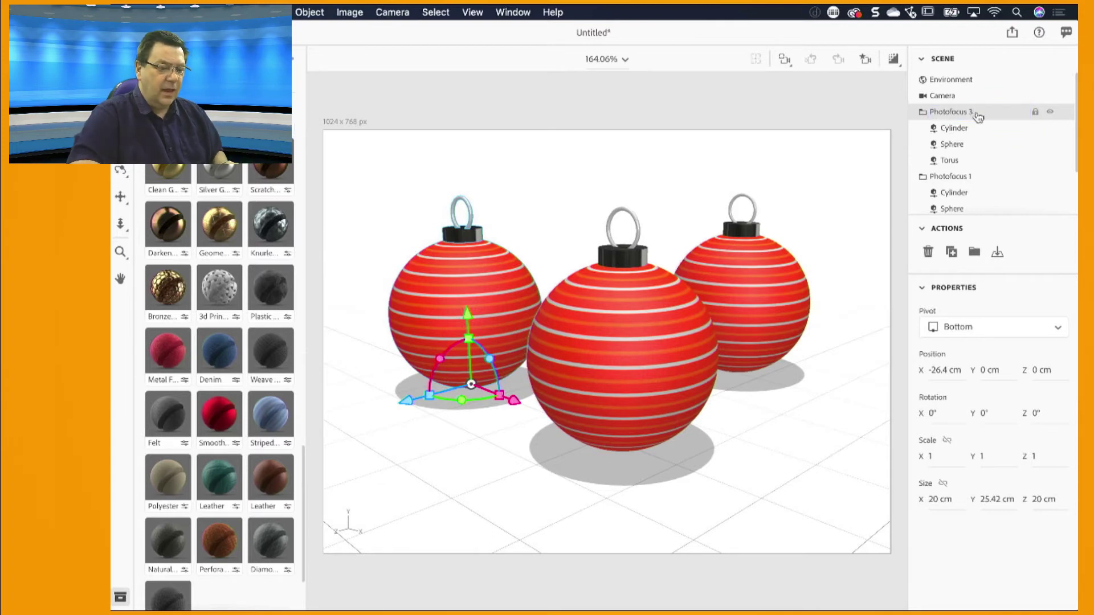
Step: Change the main colour of the Photofocus 3 sphere's Striped Fabric 2 material to green, about RGB 16, 196, 34
left_click(951, 144)
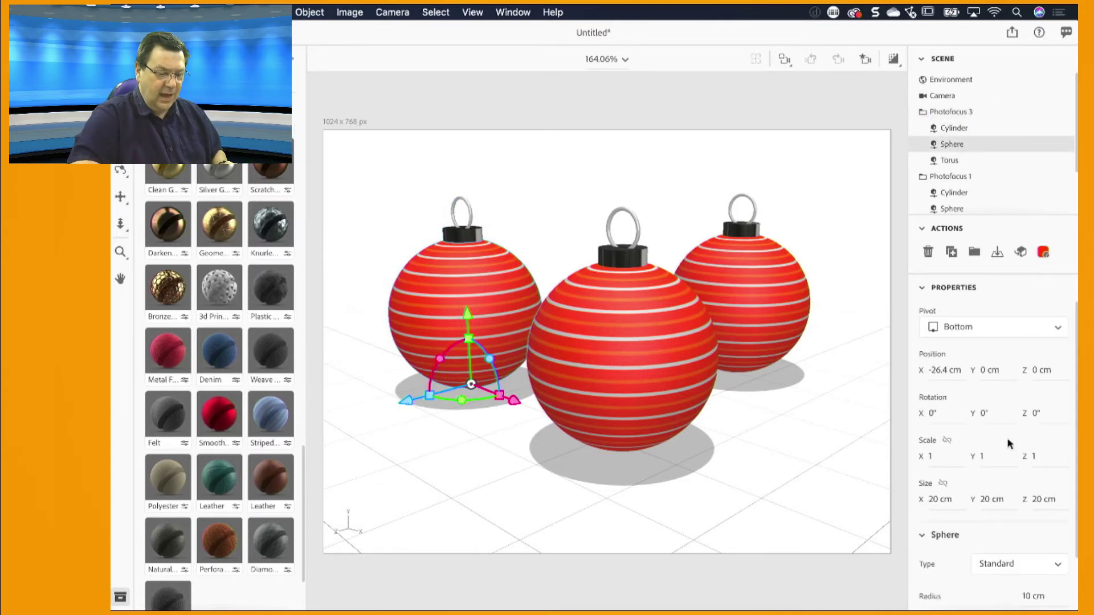
scroll(1059, 502, "down", 2)
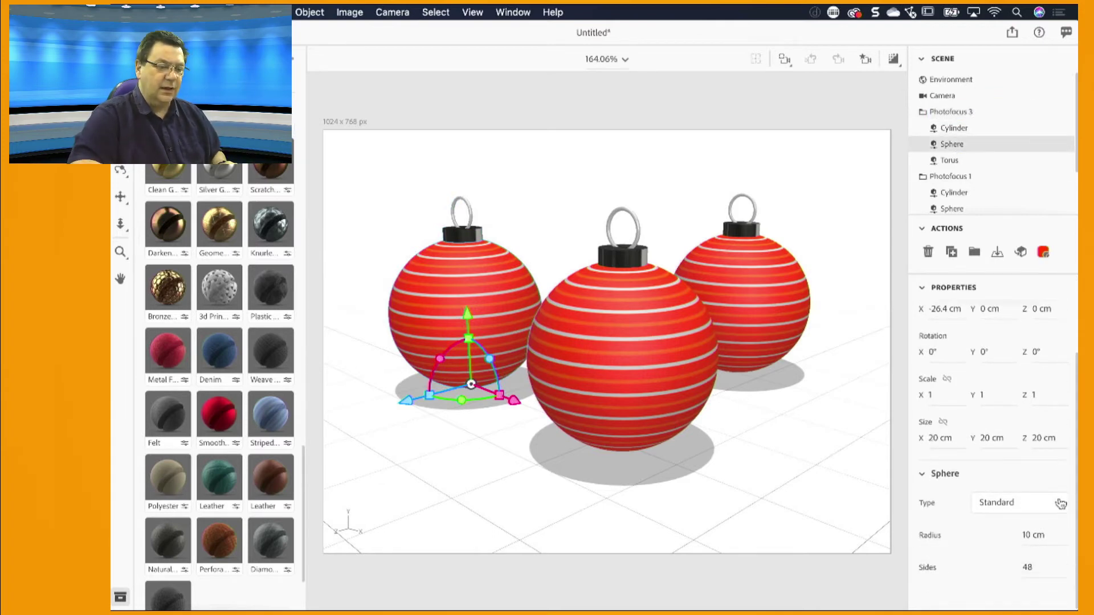
left_click(1042, 252)
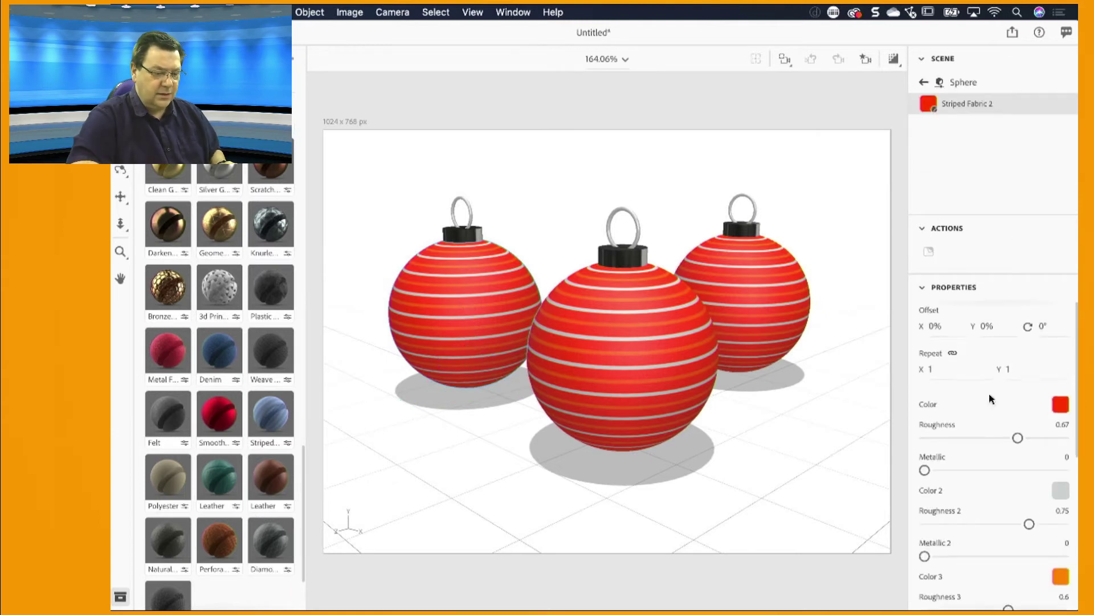
scroll(989, 392, "down", 3)
left_click(1062, 322)
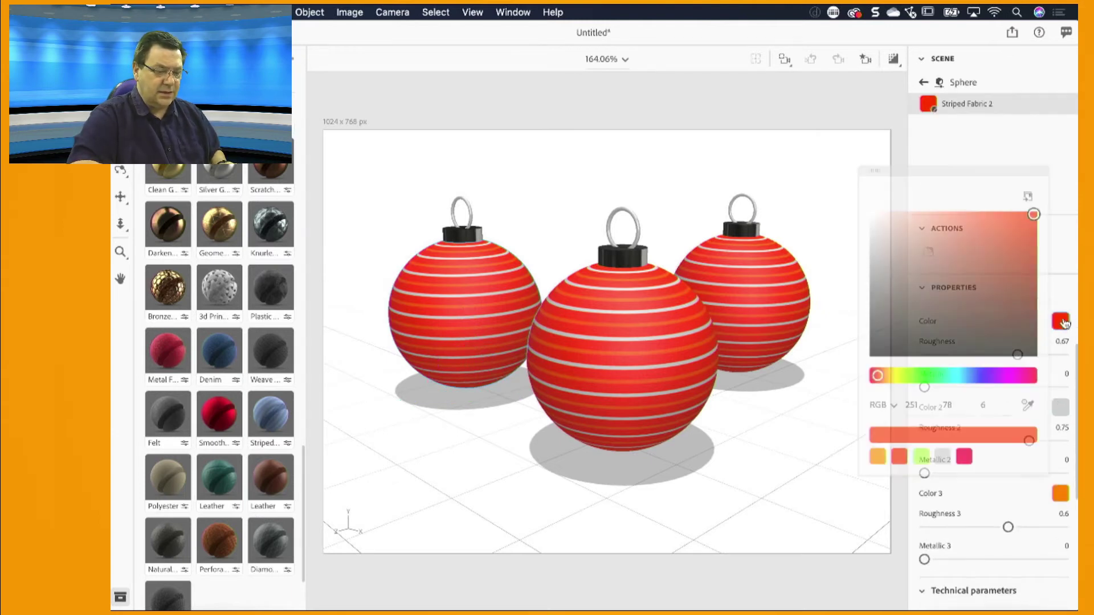
left_click(928, 376)
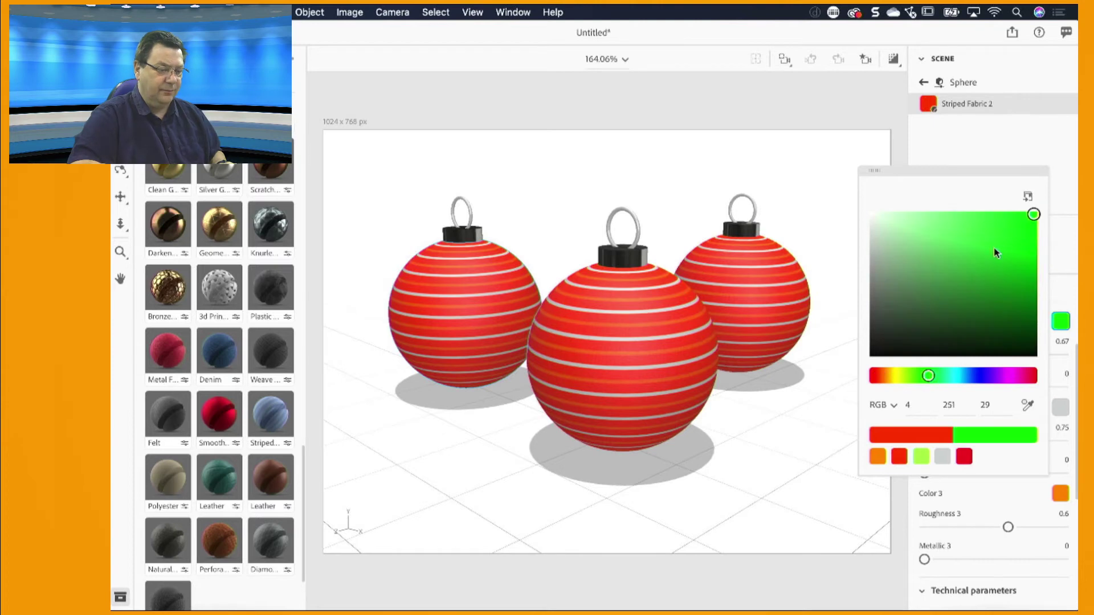
left_click(1023, 244)
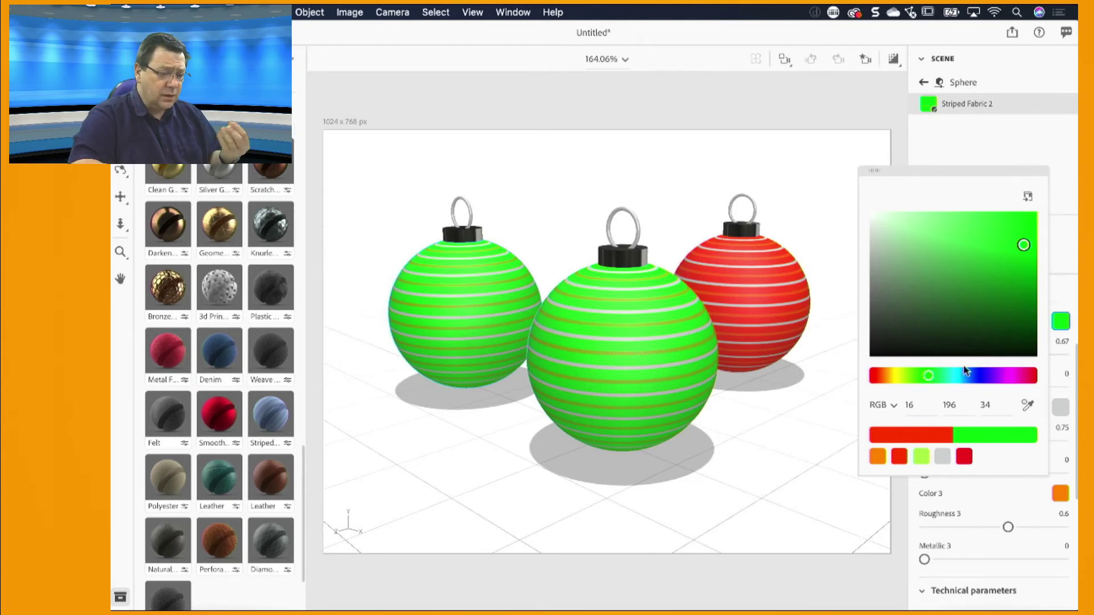
Step: Set the striped fabric's main colour back to the Photofocus library red, #FB4E06
left_click(1055, 144)
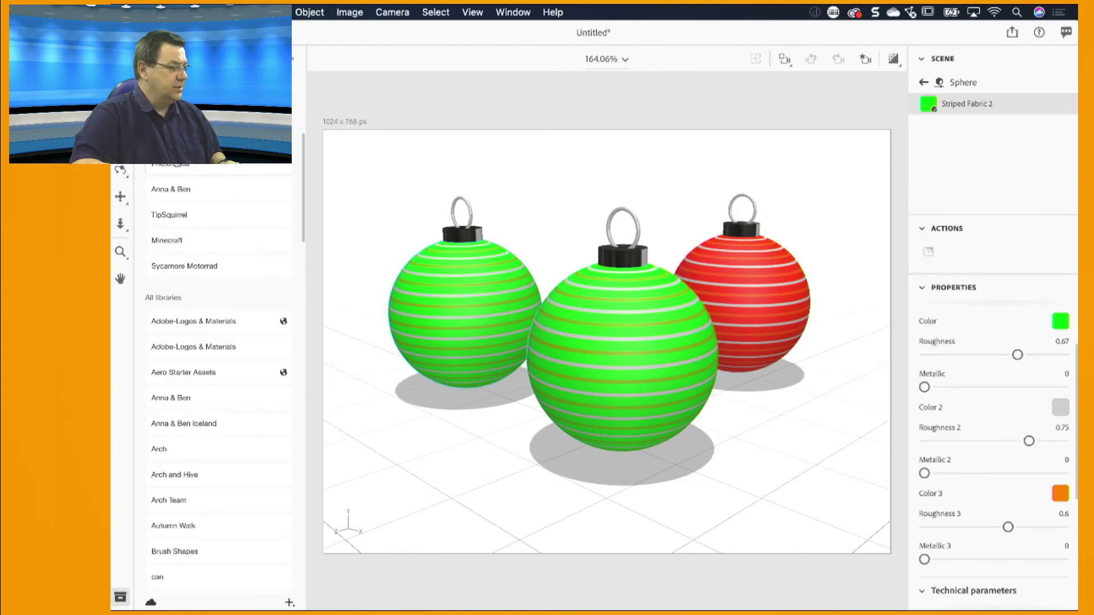
left_click(175, 167)
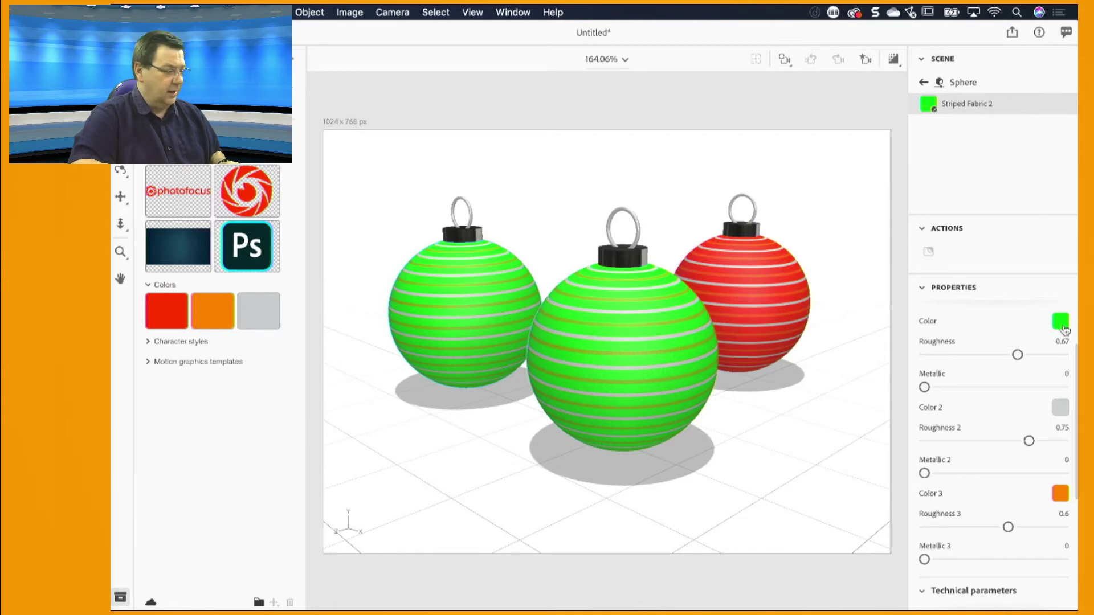
left_click(1060, 320)
left_click(167, 311)
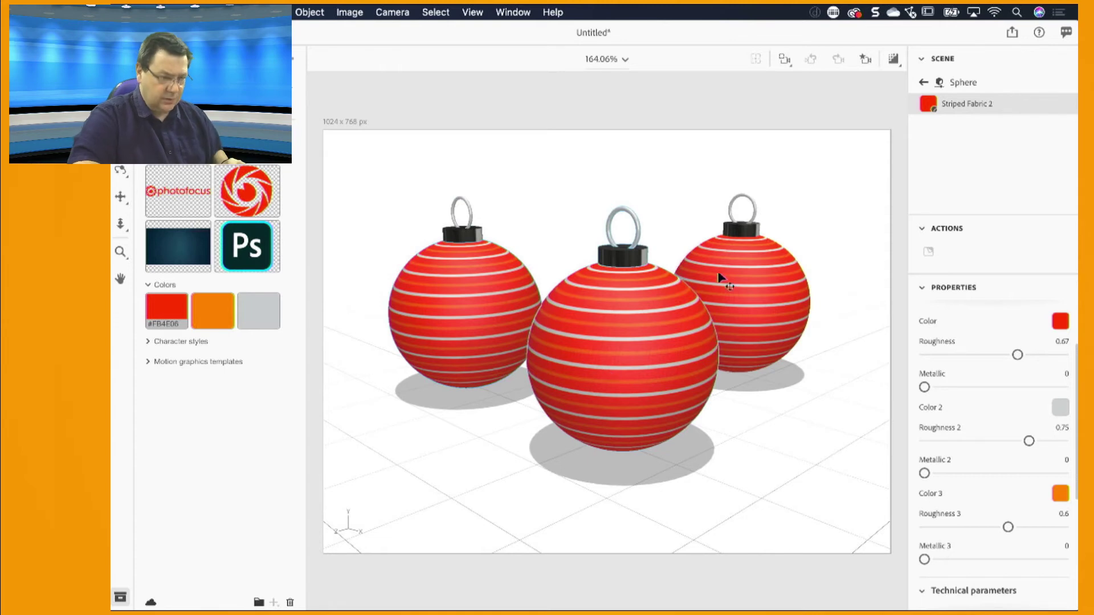
Step: Duplicate the Photofocus 3 ornament and move the copy to the front, at about X 14.8 cm and Z 5.2 cm
left_click(450, 313)
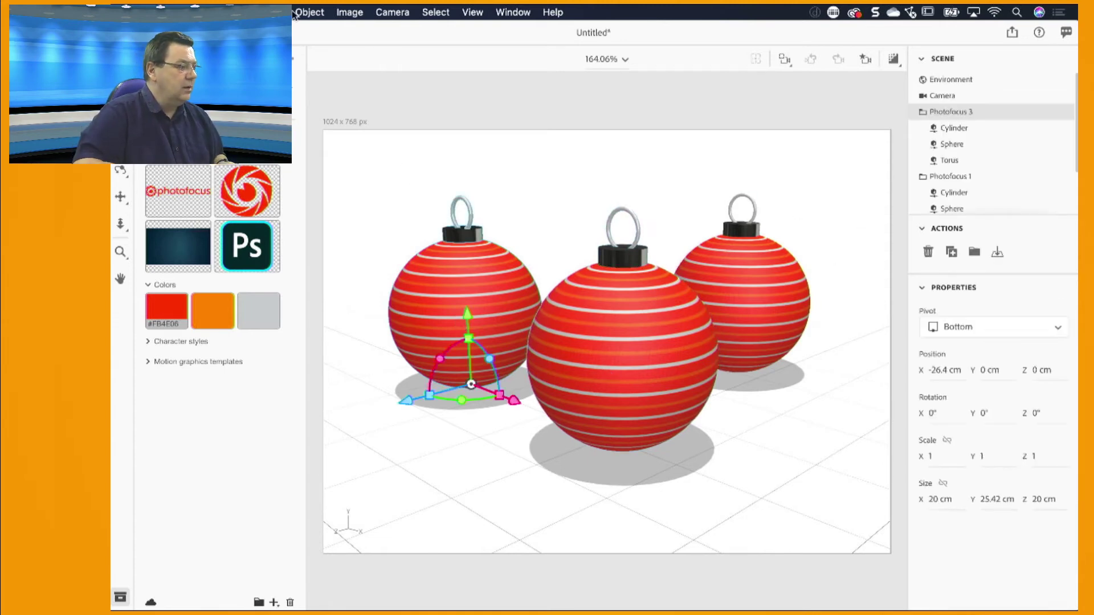
left_click(278, 12)
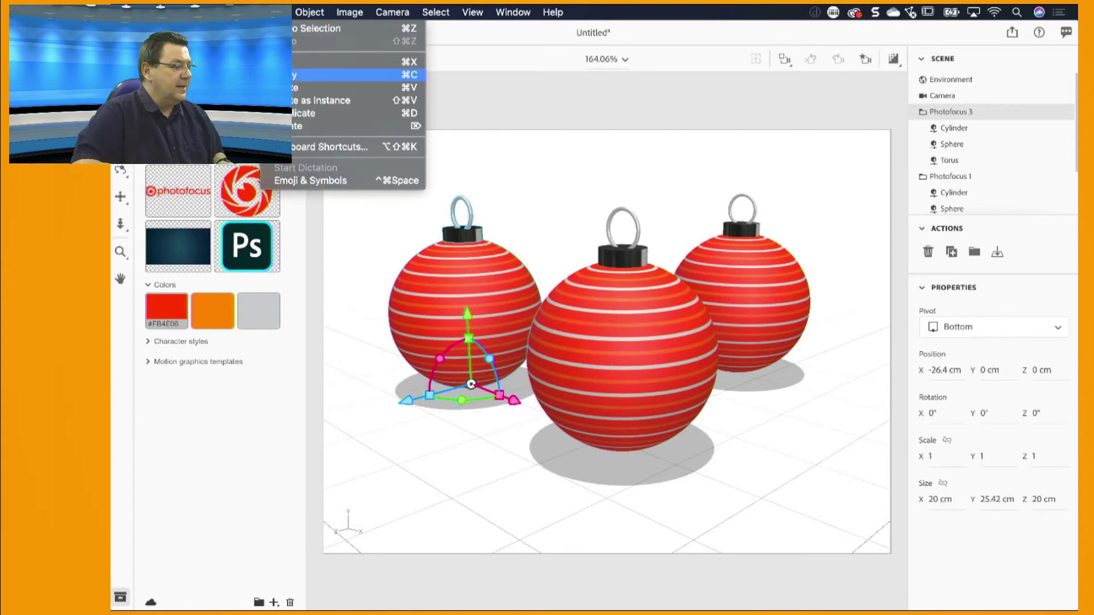
left_click(353, 75)
left_click(277, 12)
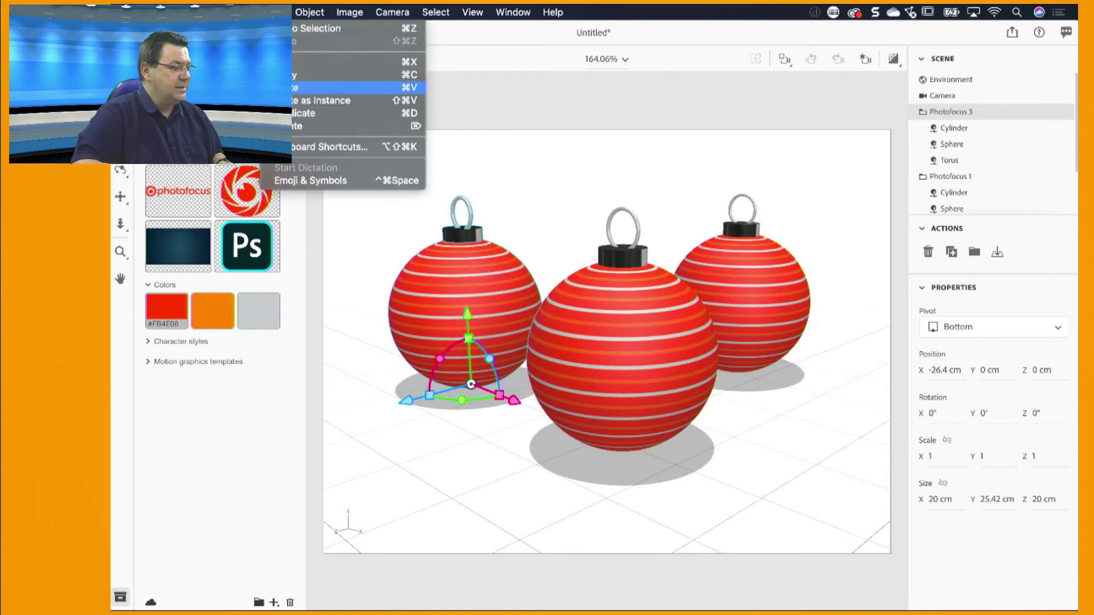
left_click(353, 112)
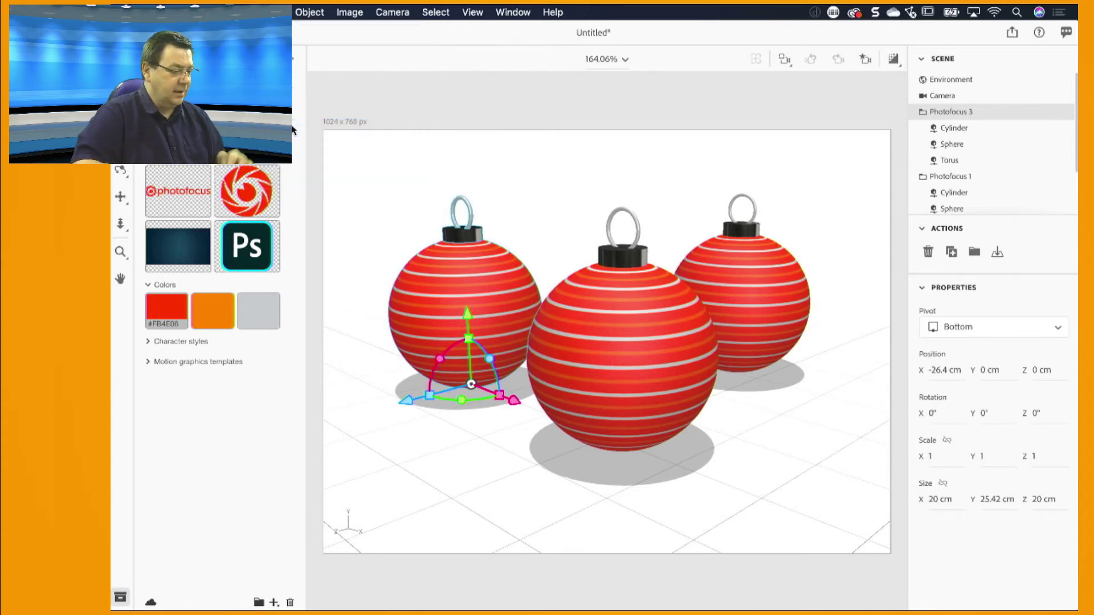
left_click_drag(401, 405, 799, 558)
Step: Move the Photofocus 1 ornament to the back of the arrangement and bring the original Photofocus 3 closer to the group
left_click(566, 314)
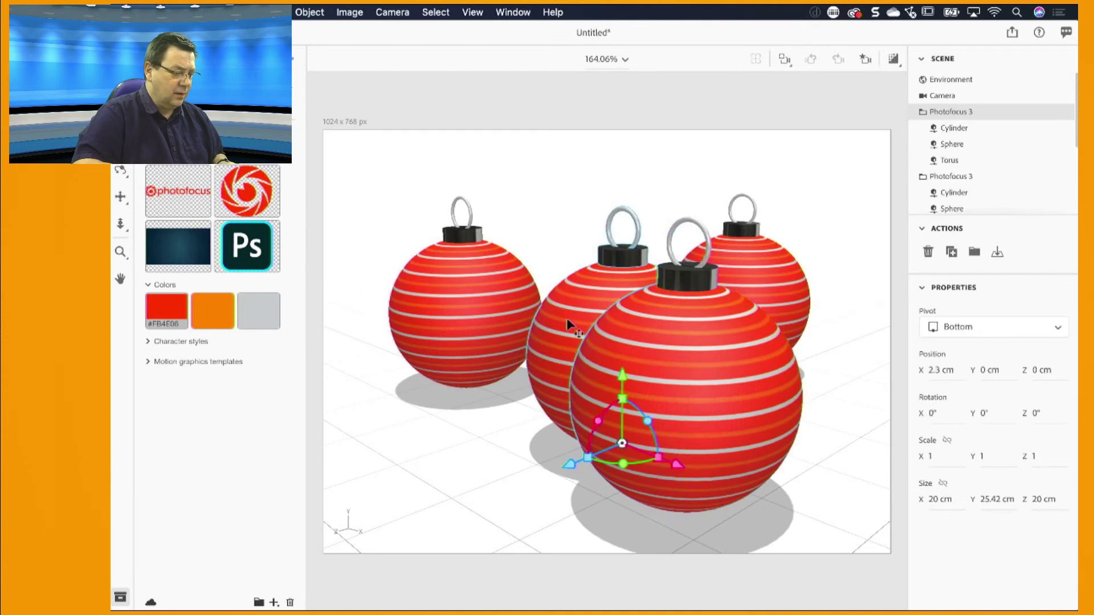
left_click_drag(655, 450, 418, 343)
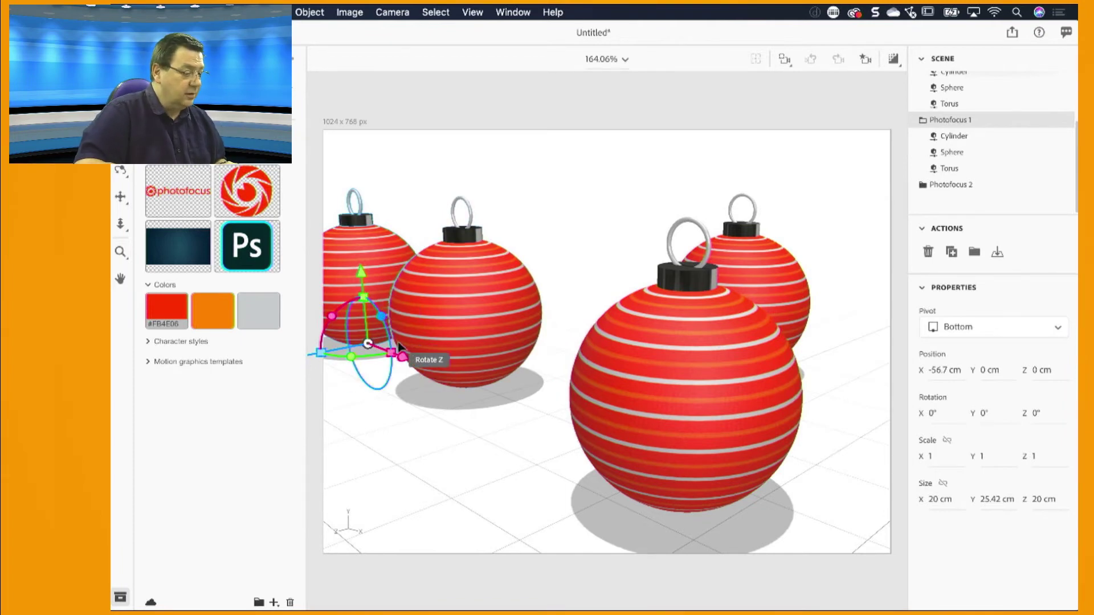
left_click_drag(419, 369, 453, 387)
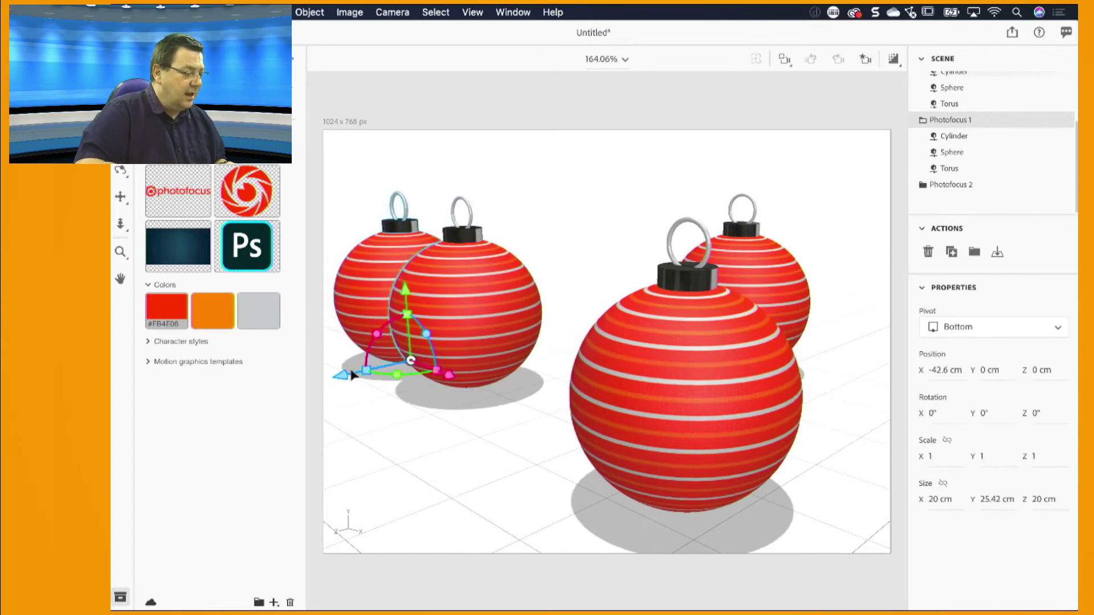
left_click_drag(392, 370, 587, 321)
left_click(474, 342)
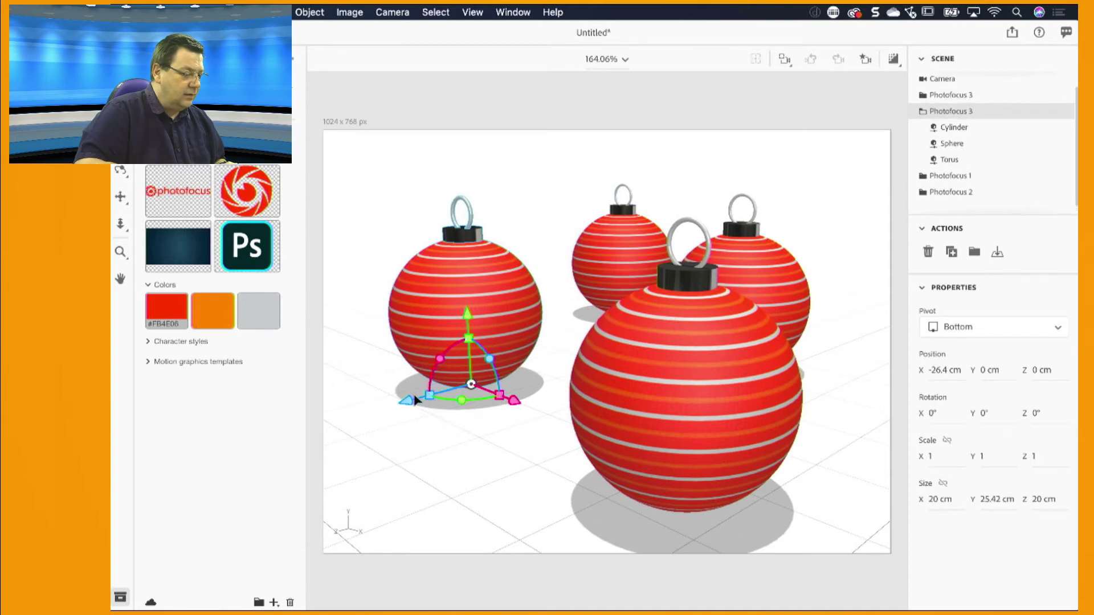
left_click_drag(413, 399, 530, 370)
Step: Select the front ornament and browse the starter assets to the glossy material in Substance Materials
left_click(685, 389)
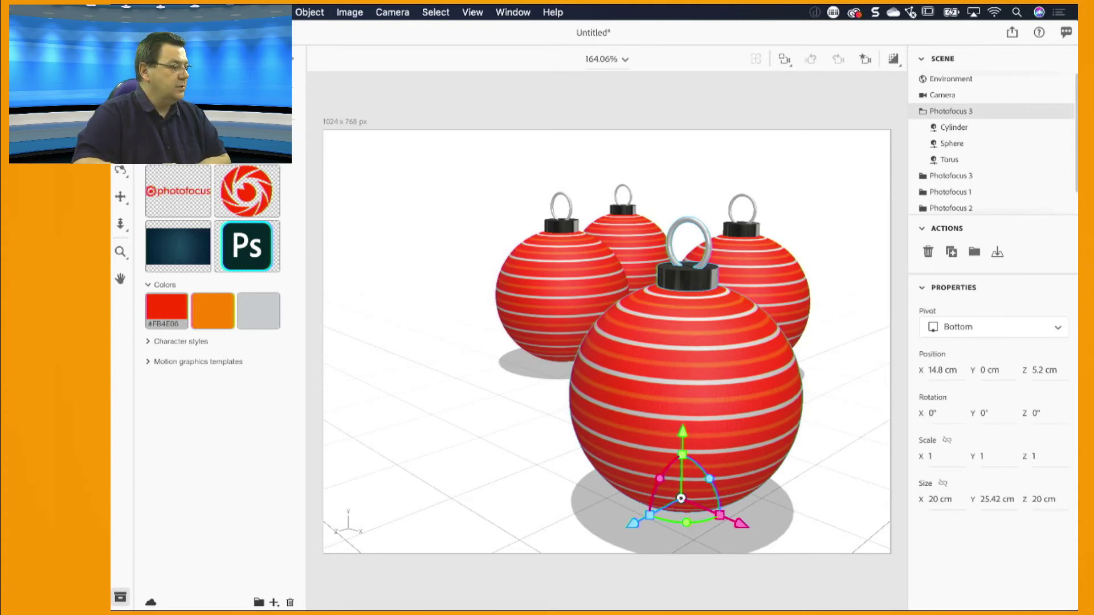
left_click(171, 145)
scroll(210, 222, "down", 10)
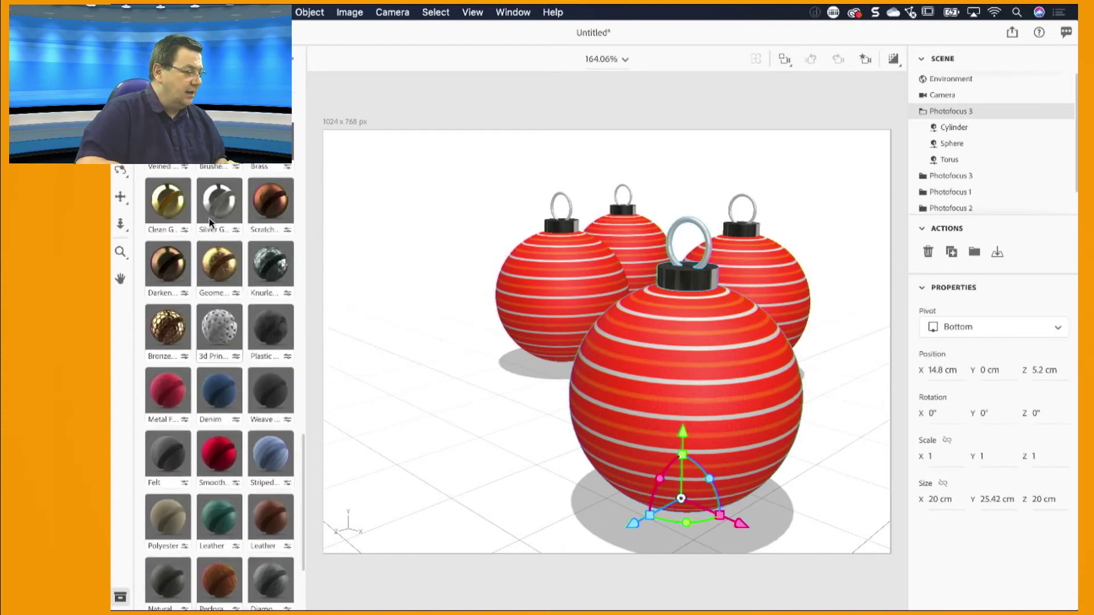
scroll(209, 222, "up", 7)
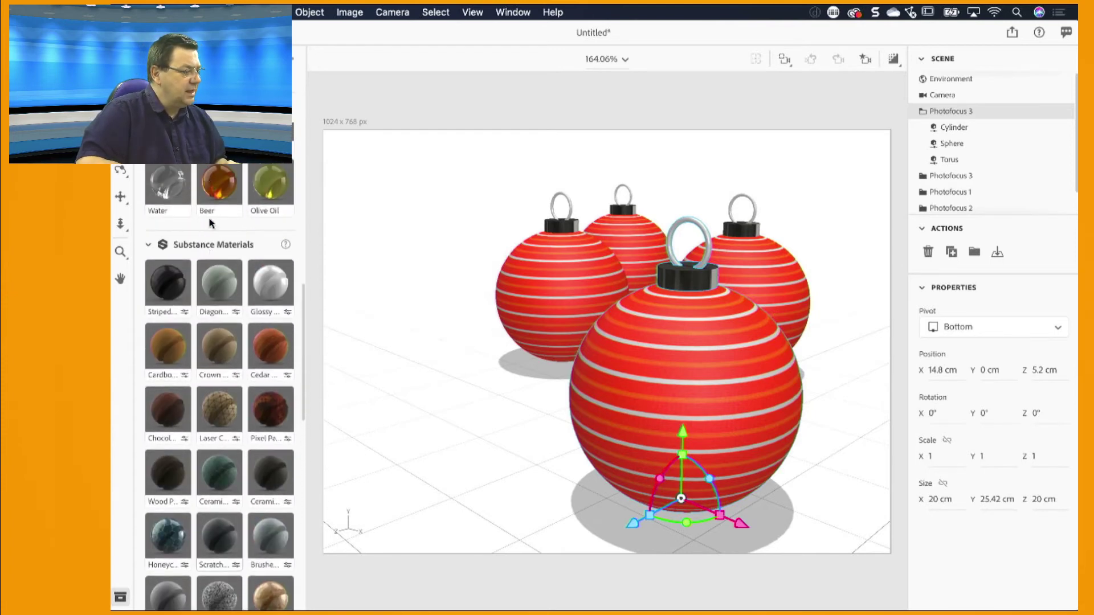
mouse_move(265, 325)
left_mouse_down()
mouse_move(650, 420)
mouse_move(663, 403)
mouse_move(495, 384)
mouse_move(277, 317)
left_mouse_up()
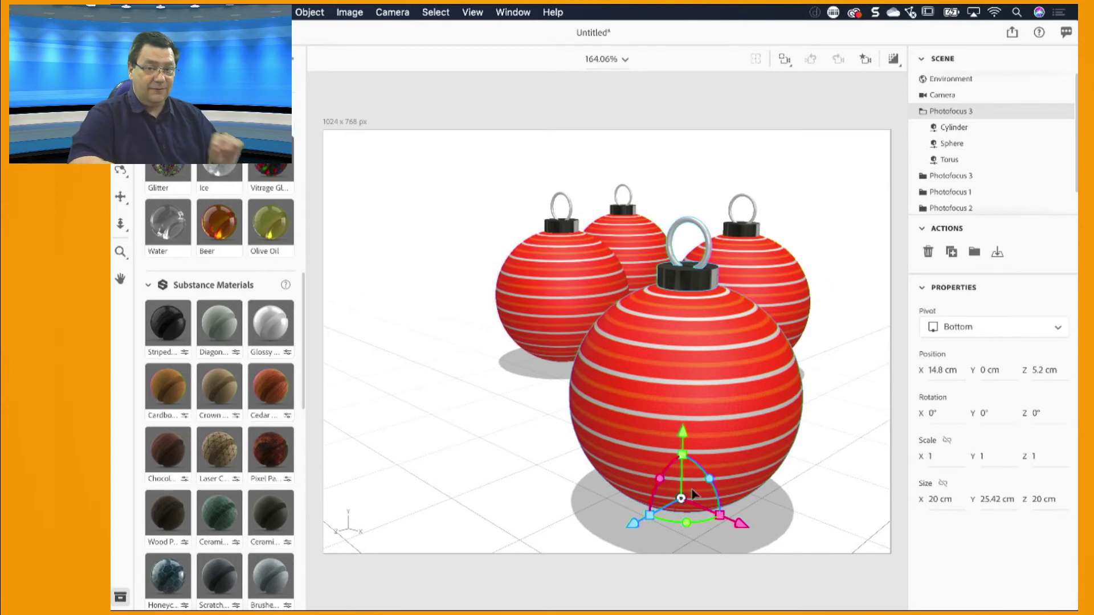
Step: Try the glossy Substance material on the whole front ornament, undo it, and apply it only to that ornament's sphere
left_click_drag(270, 323, 681, 441)
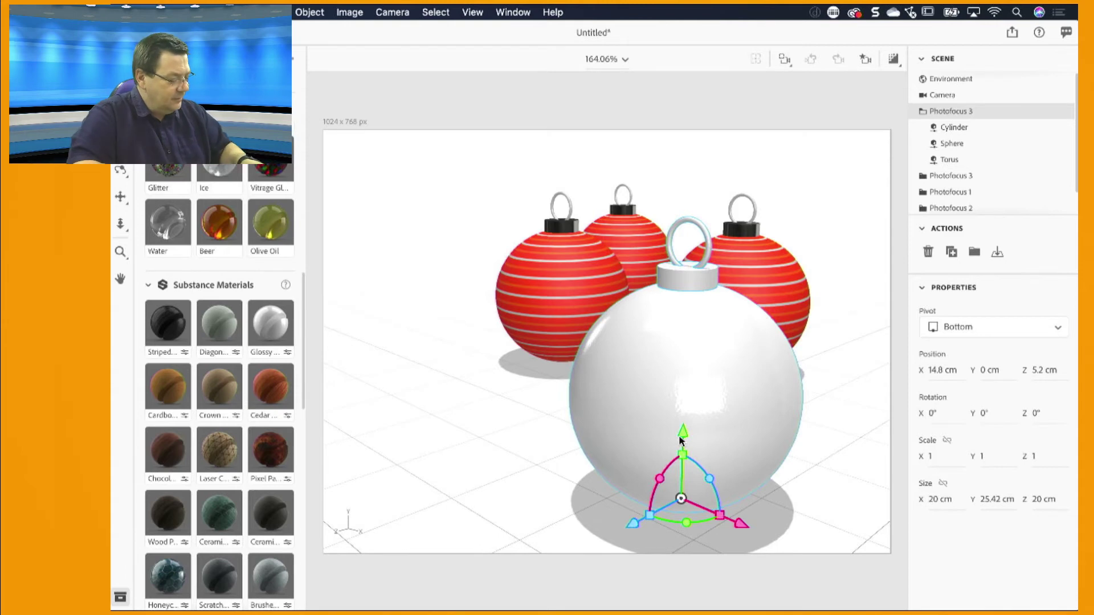
key("super+z")
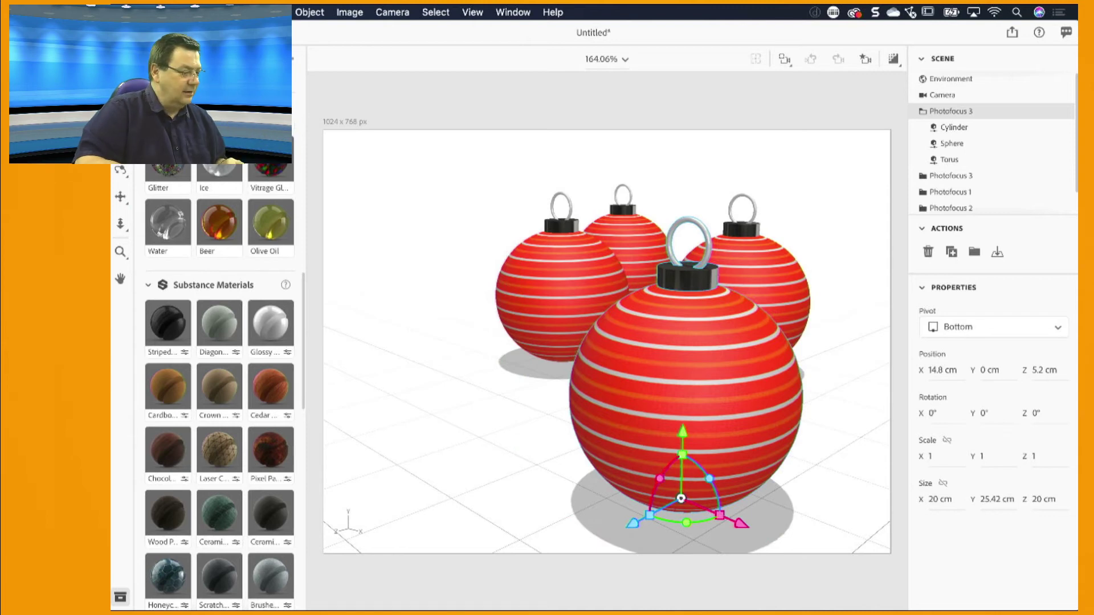
left_click_drag(270, 323, 972, 145)
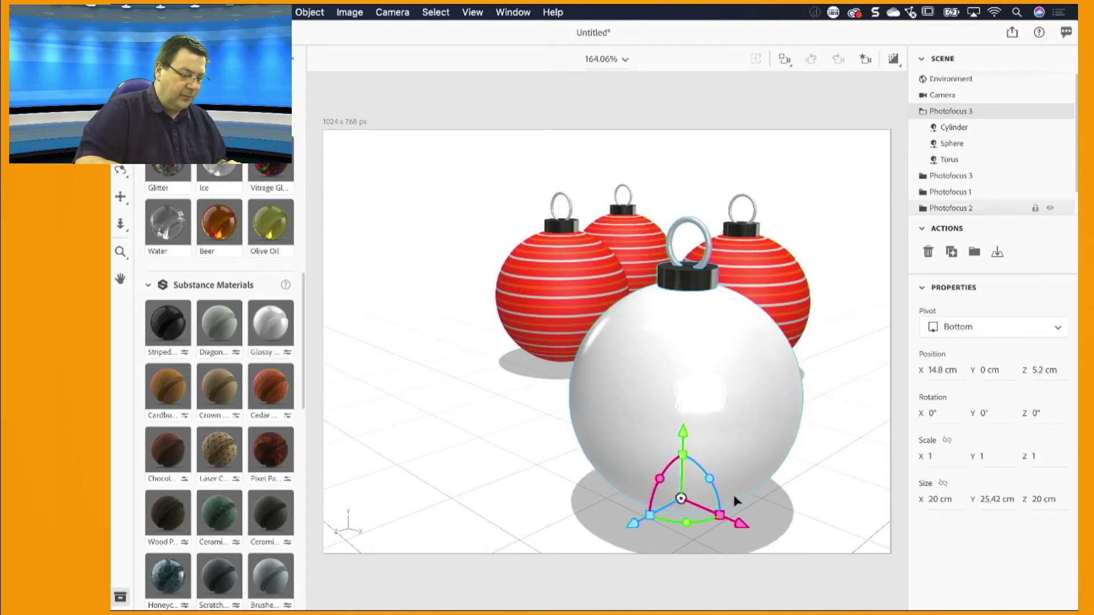
Step: Move the front ornament along X to about 6.2 cm and select the sphere inside its group
left_click_drag(732, 522, 656, 492)
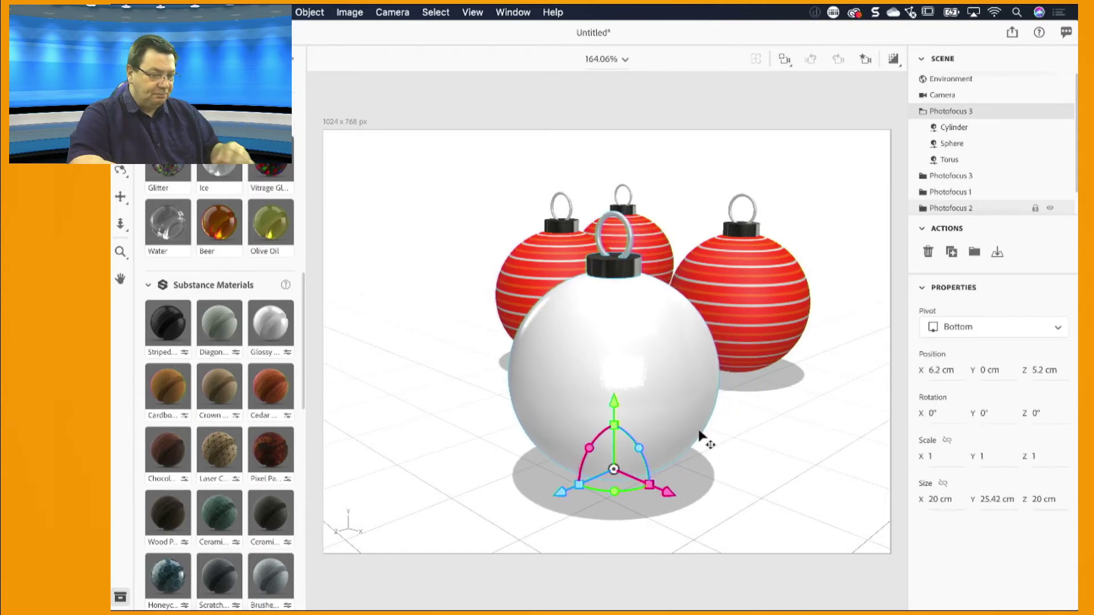
left_click(952, 127)
scroll(974, 340, "down", 5)
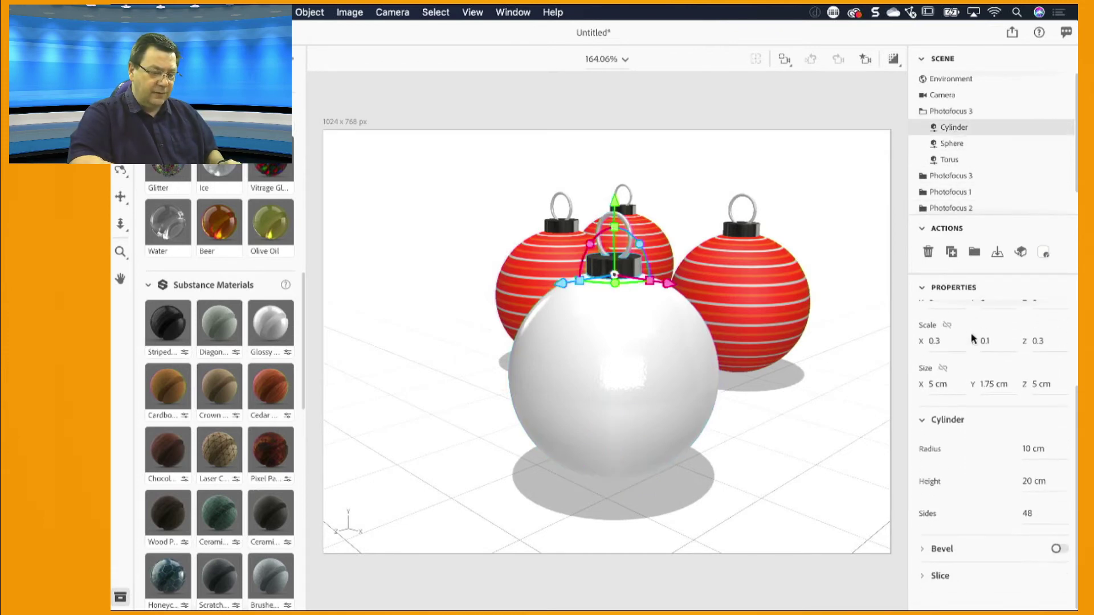
left_click(962, 144)
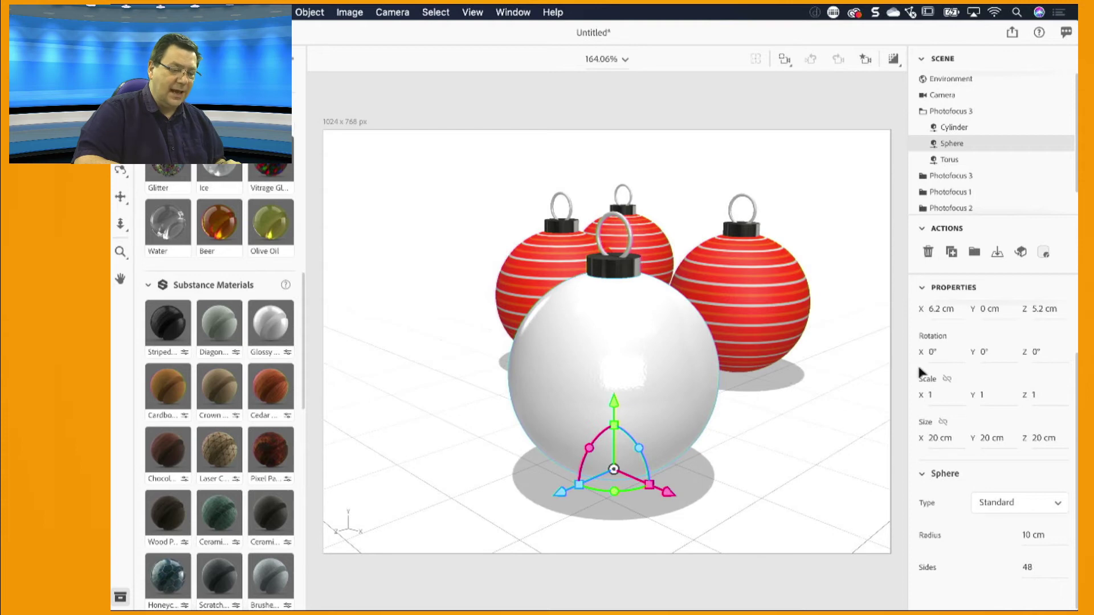
scroll(996, 409, "up", 2)
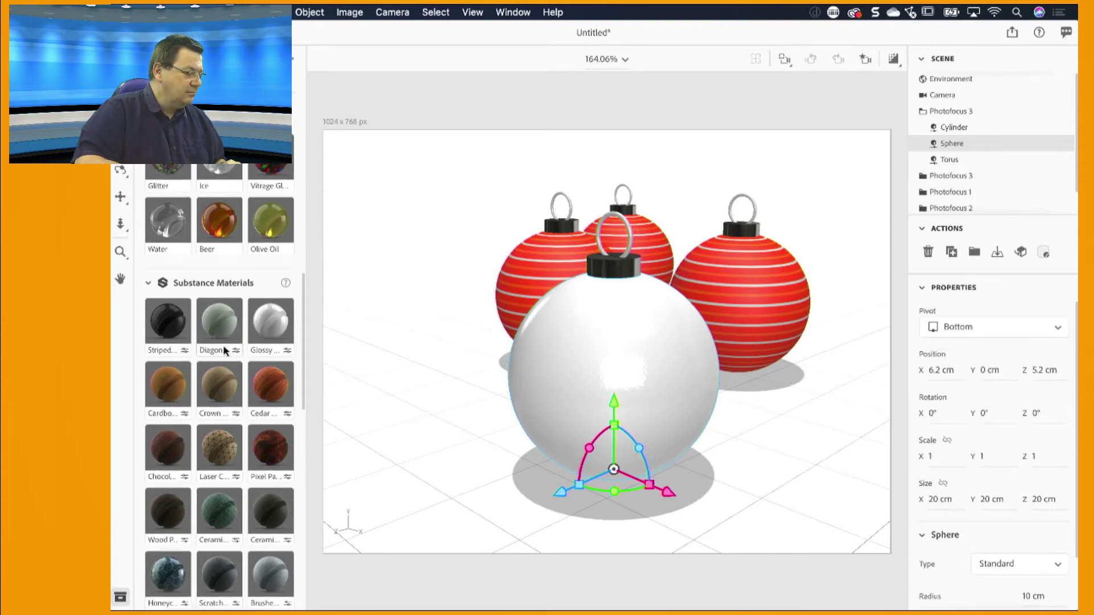
Step: Look through the Substance materials and review the selected sphere's transform and shape properties
scroll(223, 346, "down", 10)
scroll(223, 350, "down", 10)
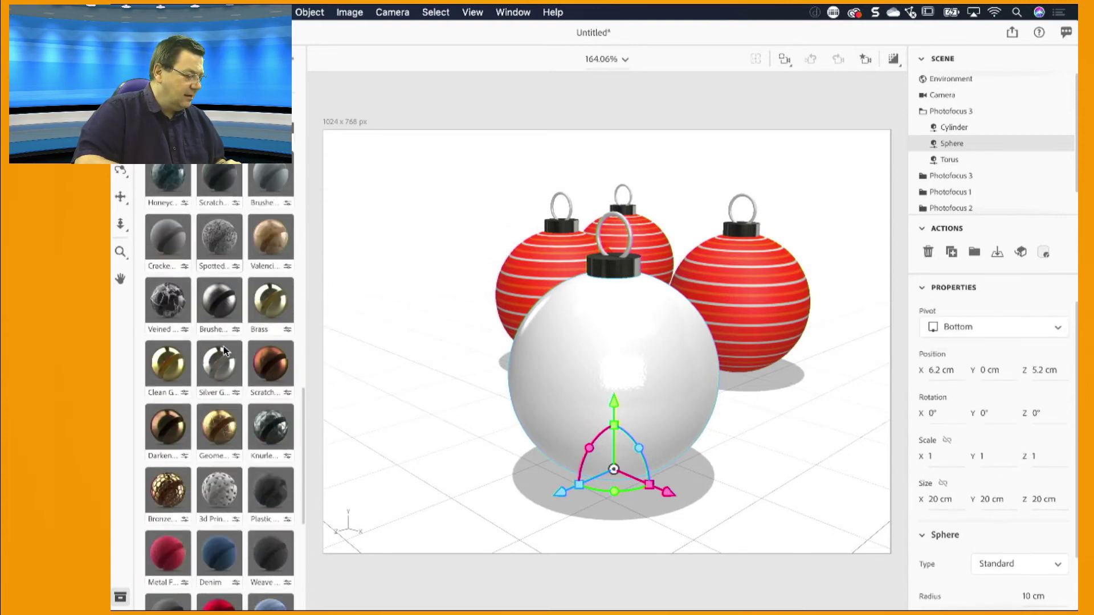
scroll(225, 349, "up", 8)
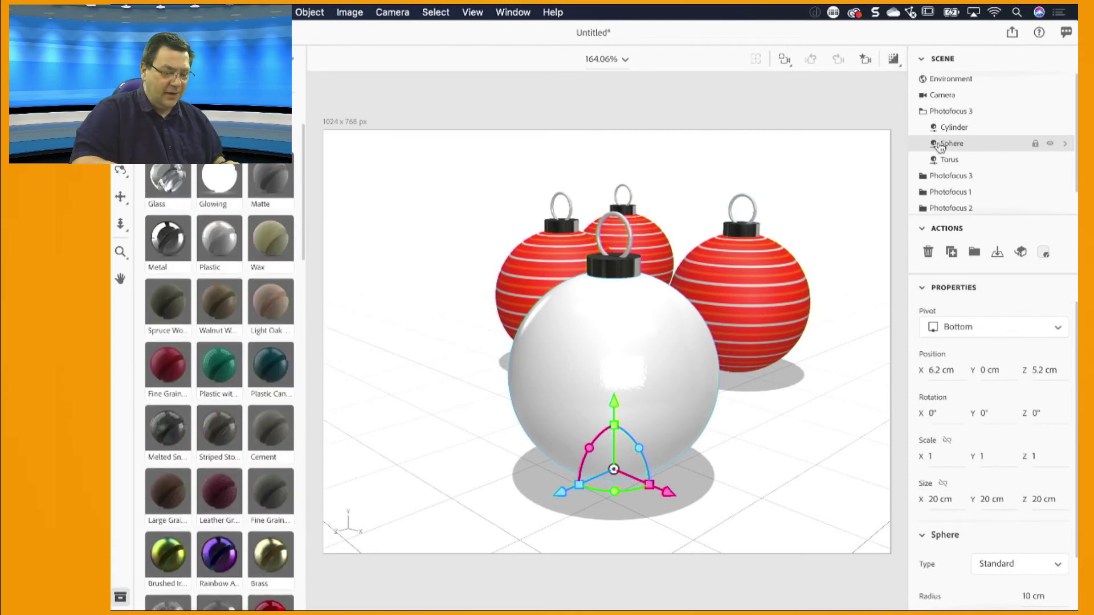
scroll(976, 387, "down", 2)
scroll(976, 389, "up", 2)
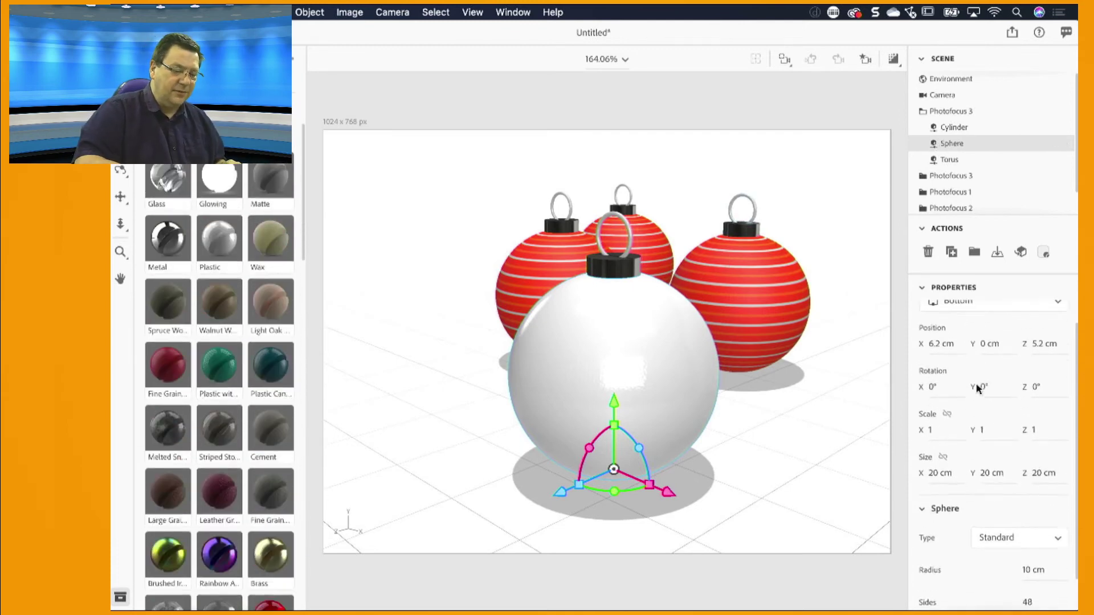
scroll(976, 388, "down", 2)
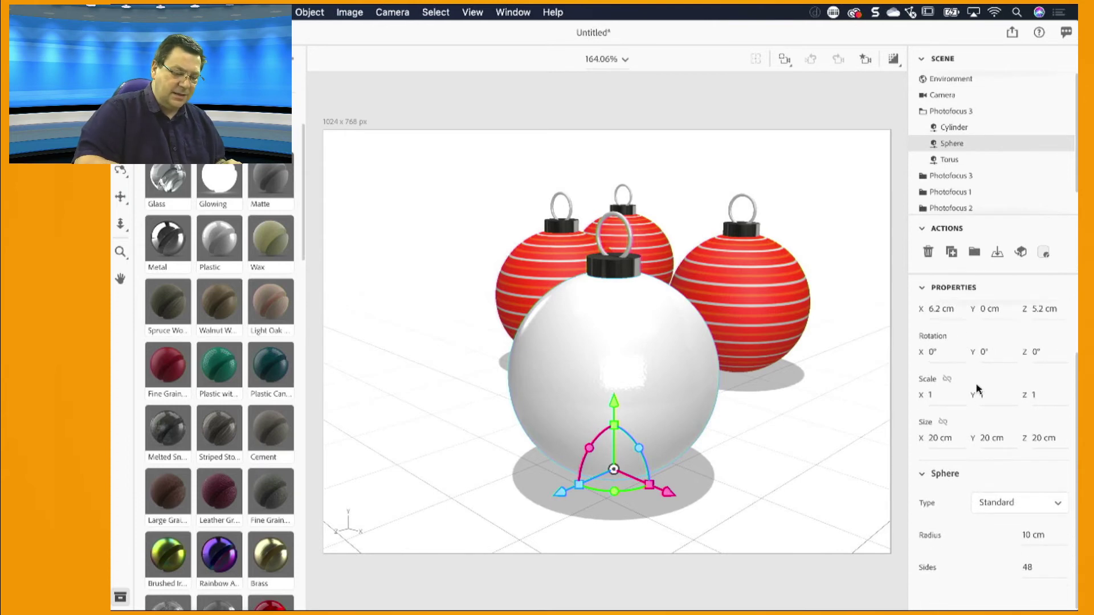
scroll(976, 389, "up", 2)
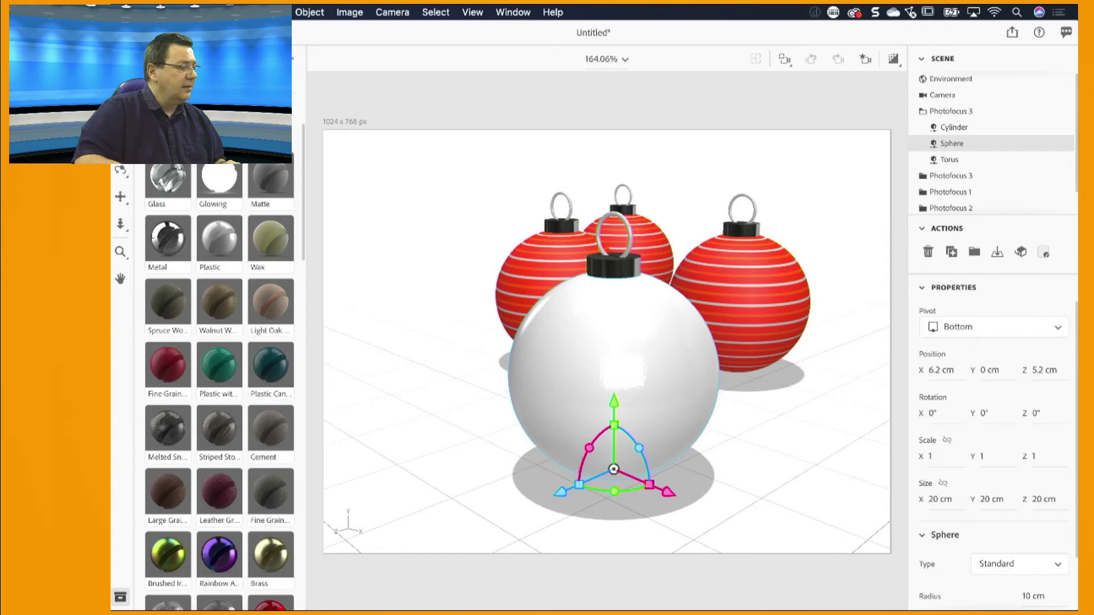
Step: Try to place the Photofocus wordmark from its library on the front sphere, then convert that sphere to a standard model
left_click(188, 78)
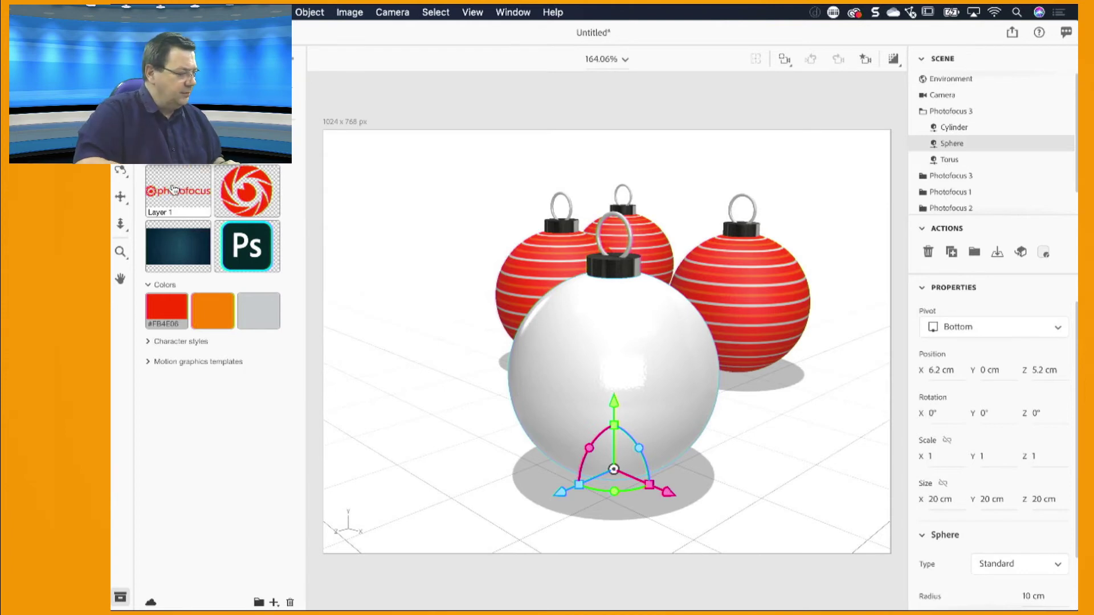
left_click_drag(183, 188, 595, 374)
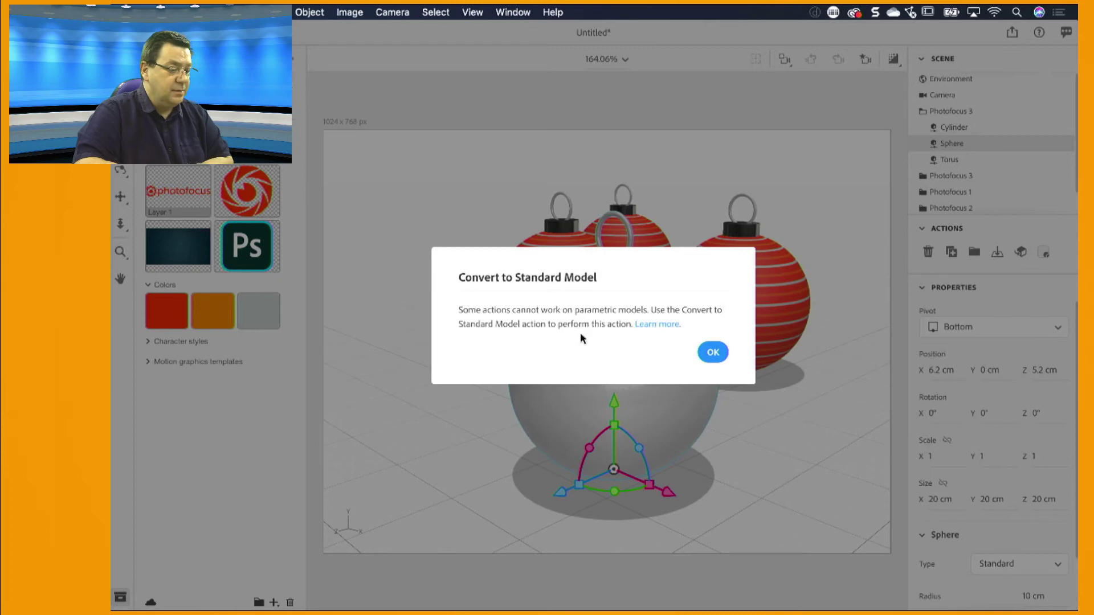
left_click(711, 352)
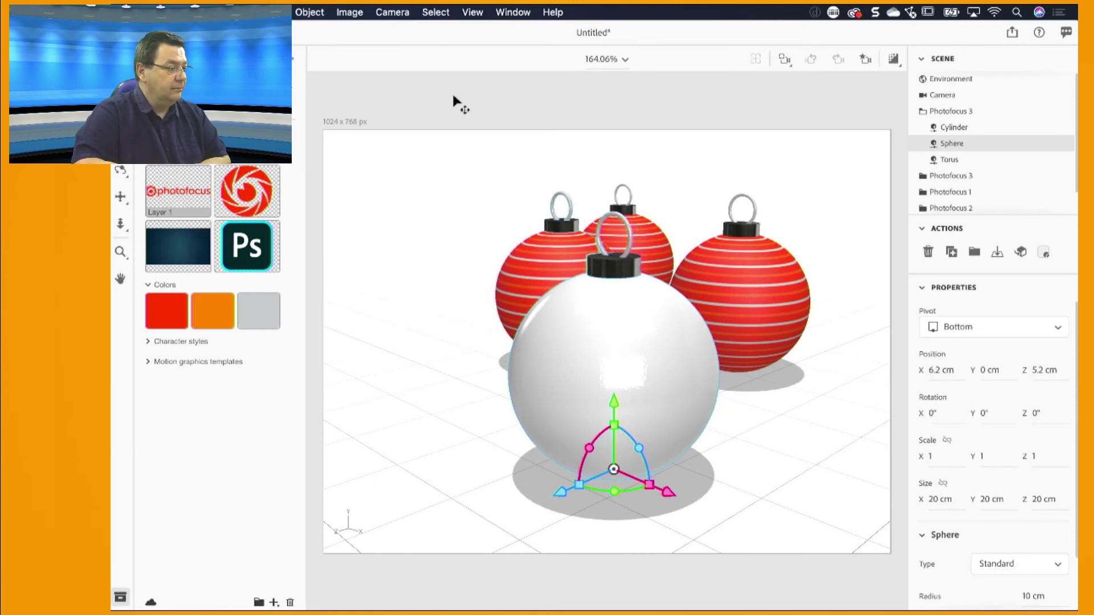
left_click(310, 12)
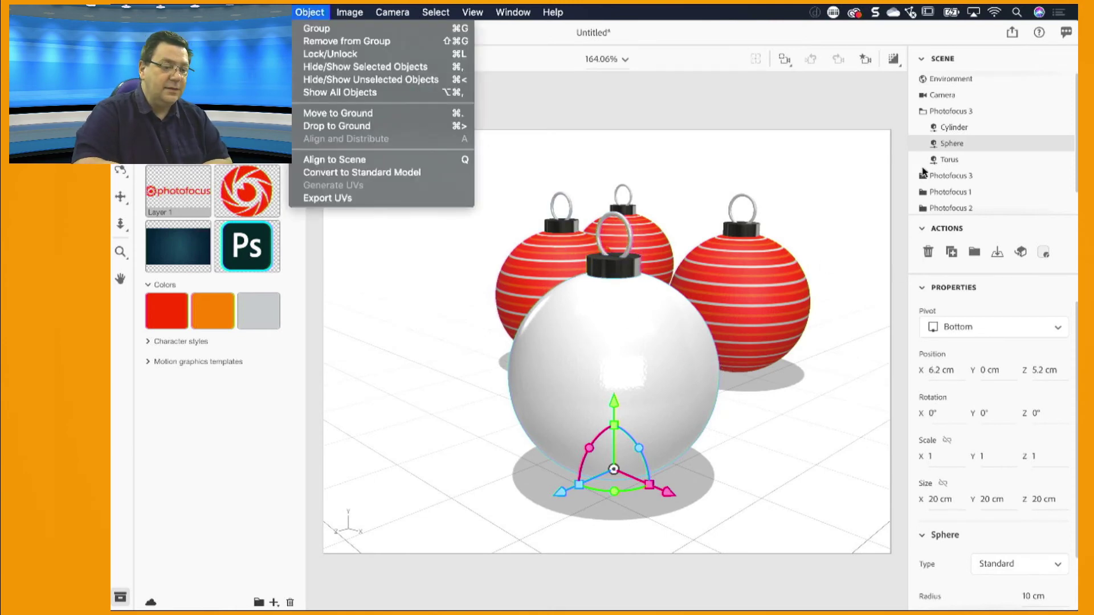
left_click(396, 176)
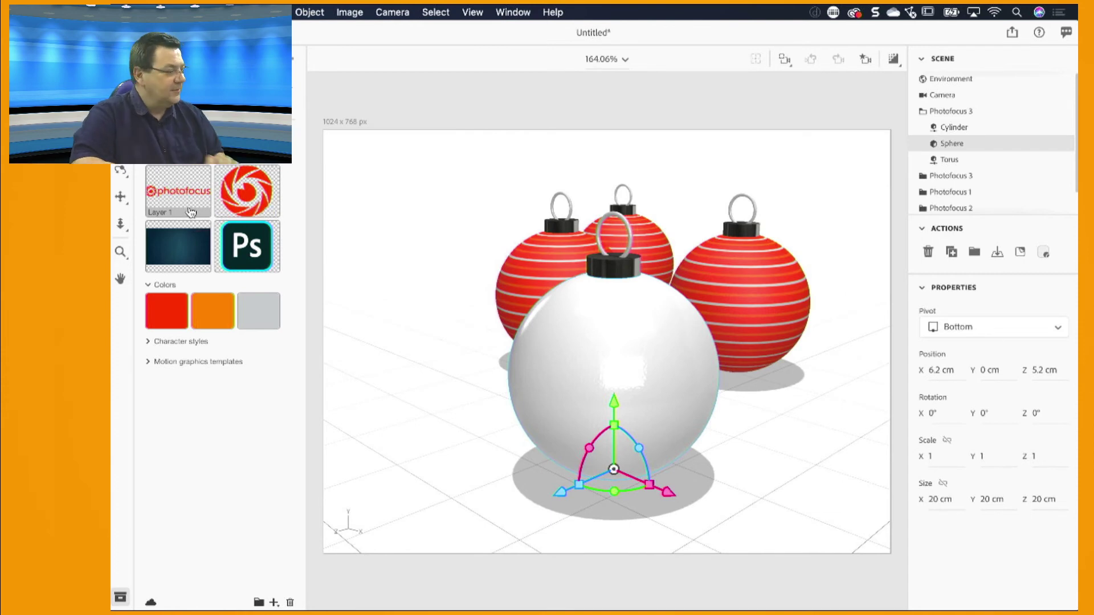
Step: Place the Photofocus wordmark as a decal slightly lower on the front sphere and rotate the whole ornament to about -175° around Y
left_click_drag(176, 195, 595, 381)
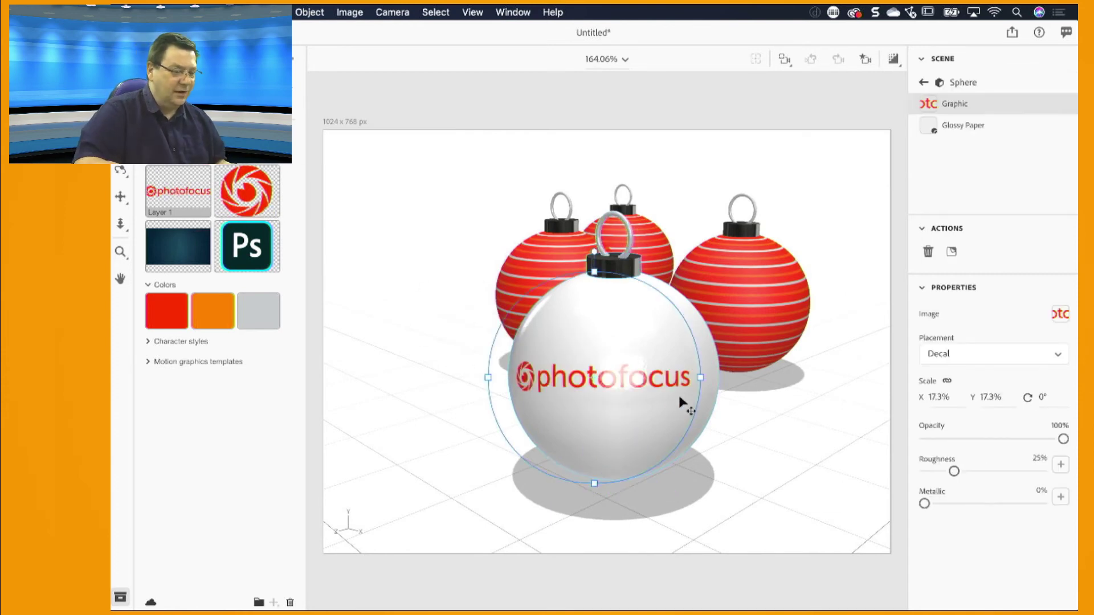
left_click_drag(650, 389, 672, 420)
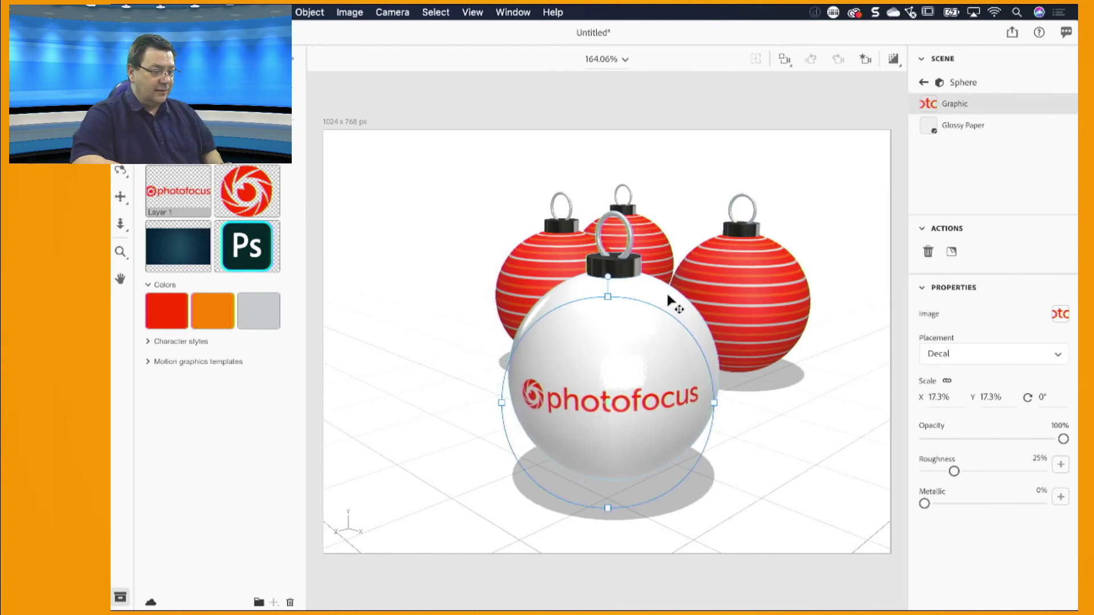
left_click(598, 495)
left_click_drag(618, 495, 606, 423)
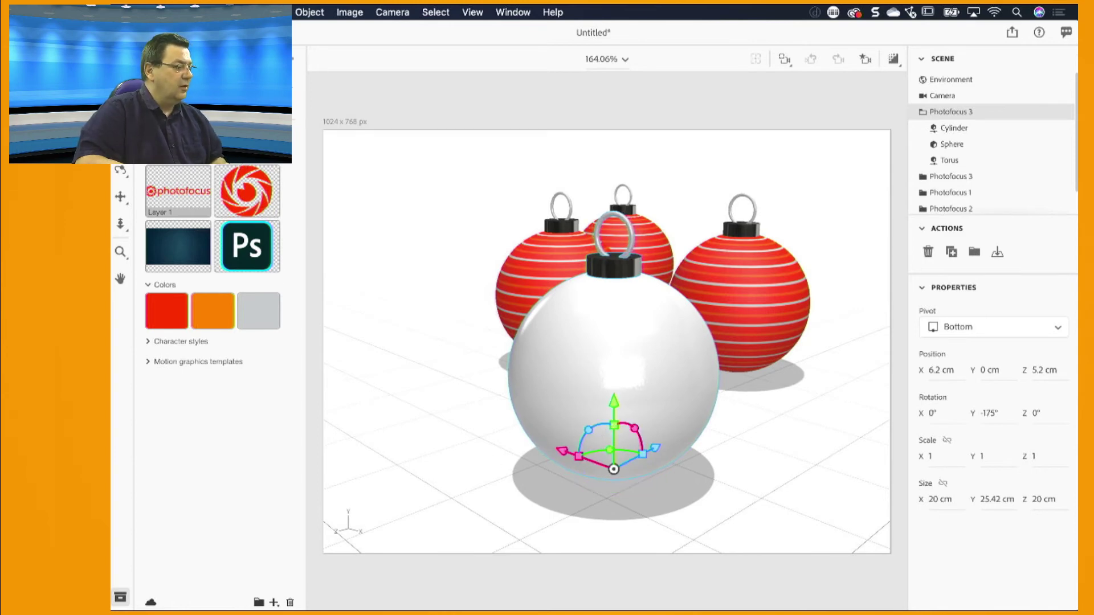
Step: Place the TipSquirrel logo from the TipSquirrel library as a decal centered on the blank side of the front sphere
left_click(188, 151)
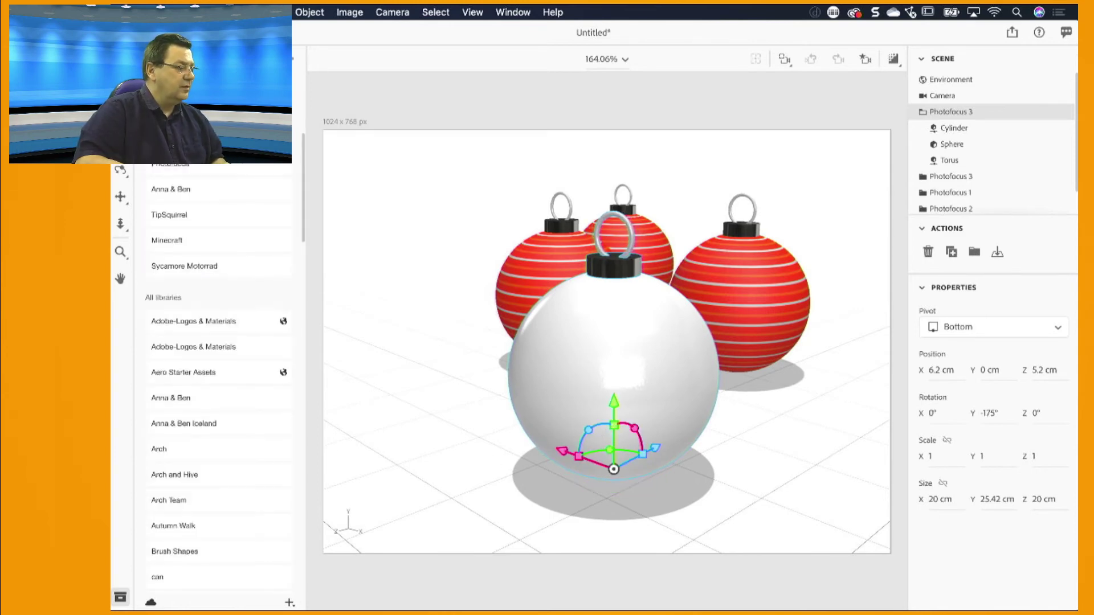
left_click(177, 216)
scroll(196, 389, "down", 5)
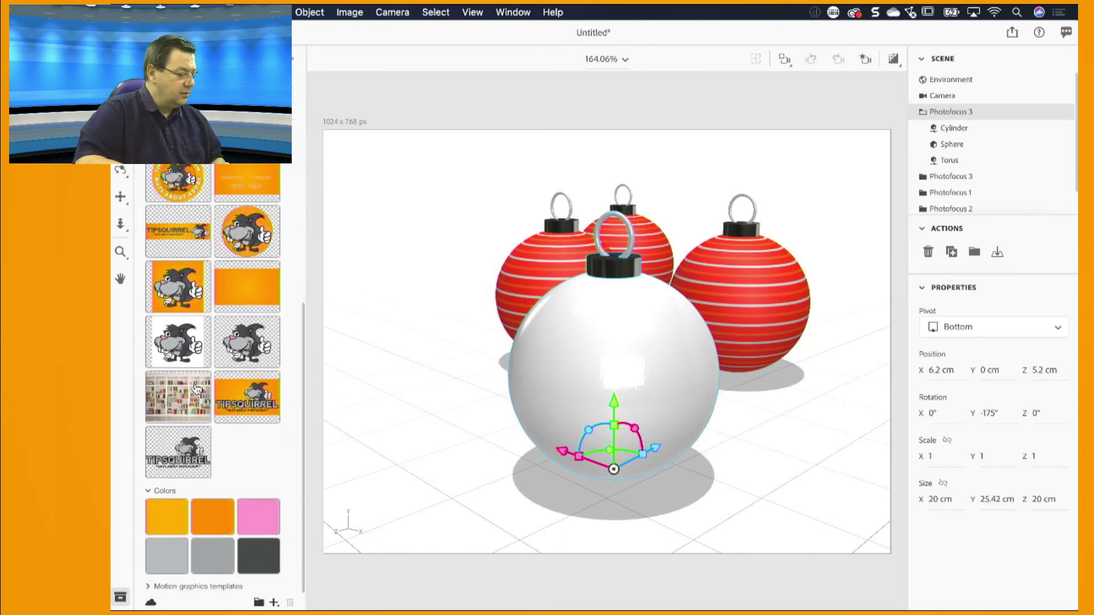
left_click_drag(172, 463, 587, 387)
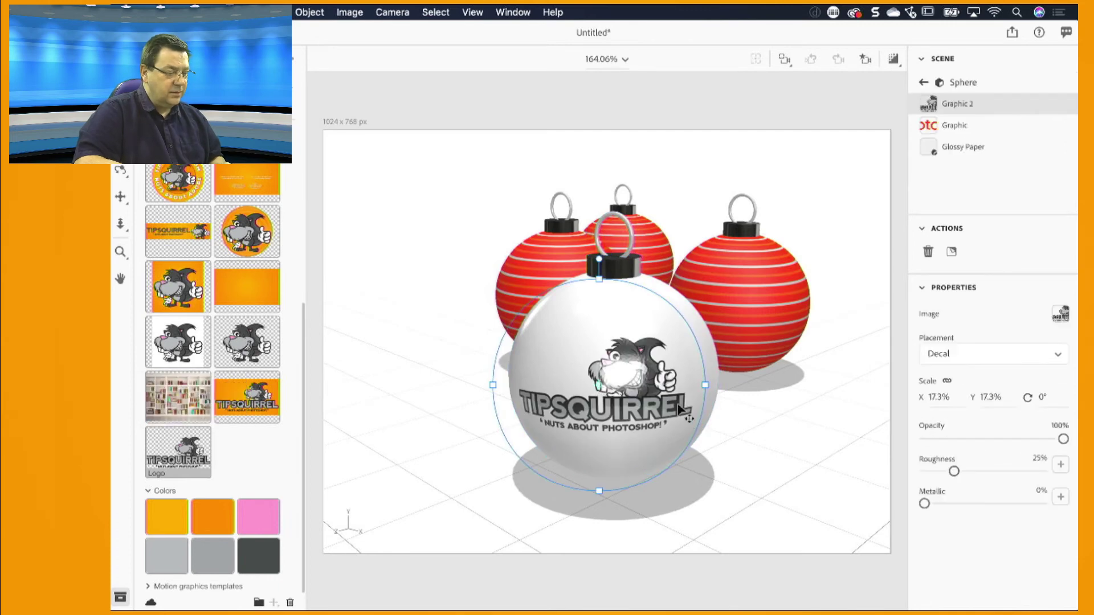
left_click_drag(615, 405, 616, 400)
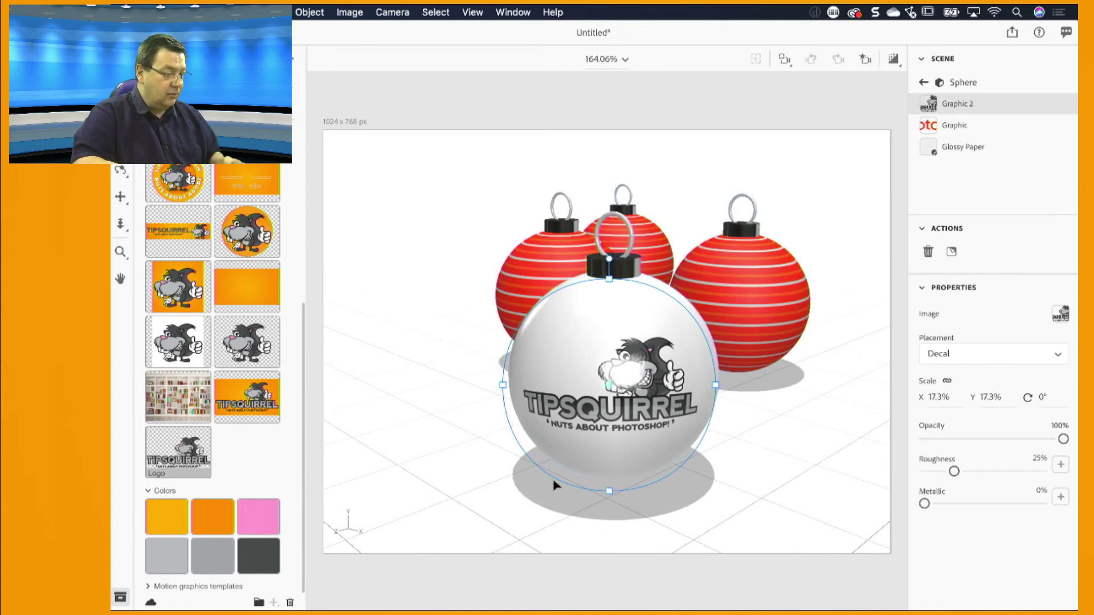
left_click(486, 463)
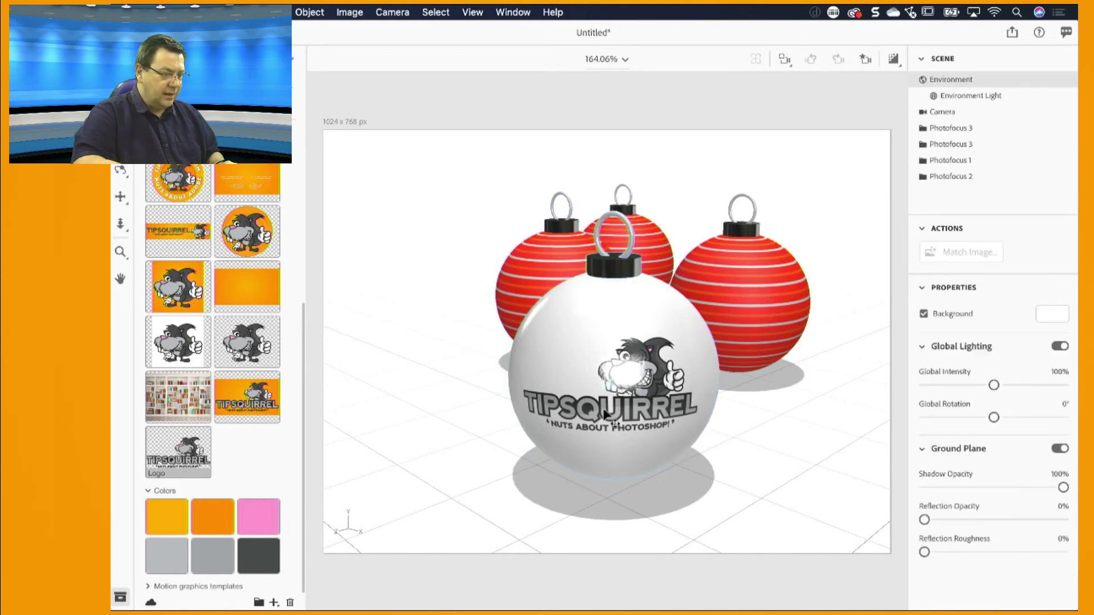
Step: Rename the front ornament's group as Photofocus Logos
left_click(615, 391)
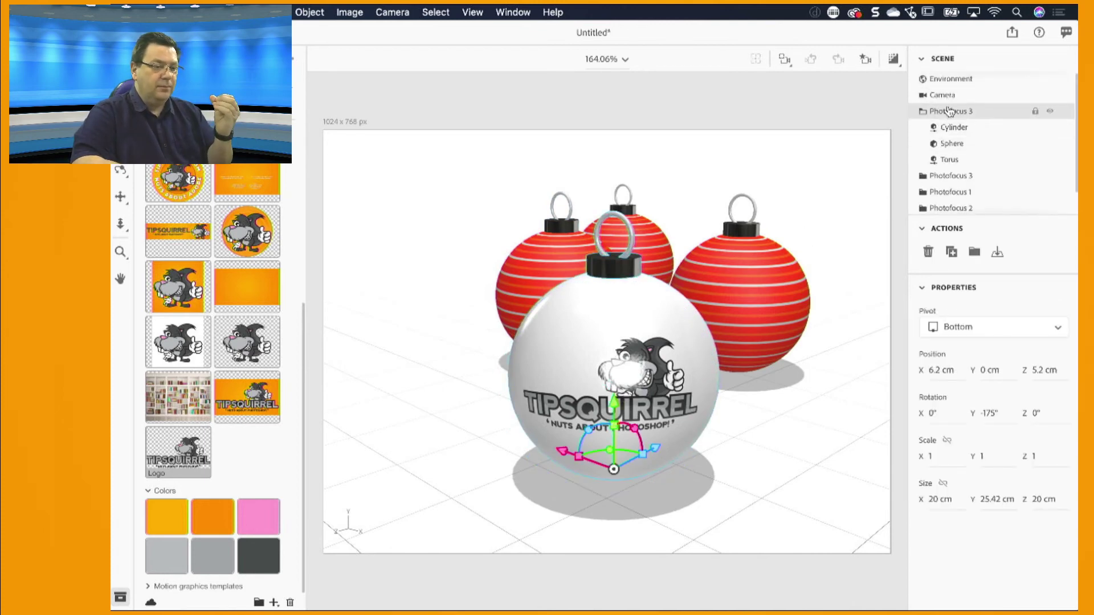
double_click(971, 111)
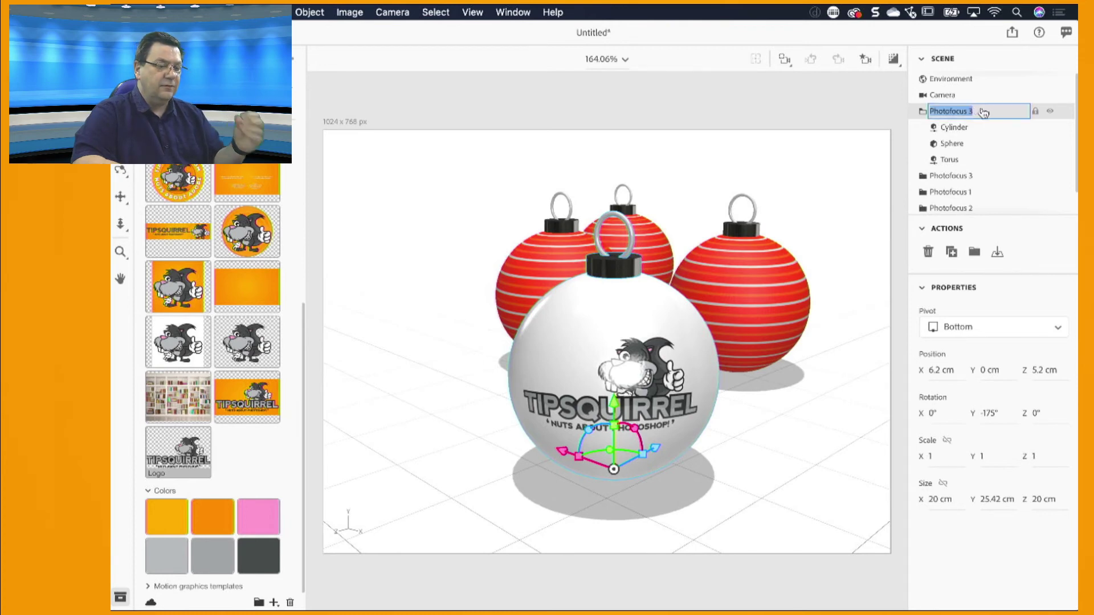
left_click(984, 112)
type("Lo")
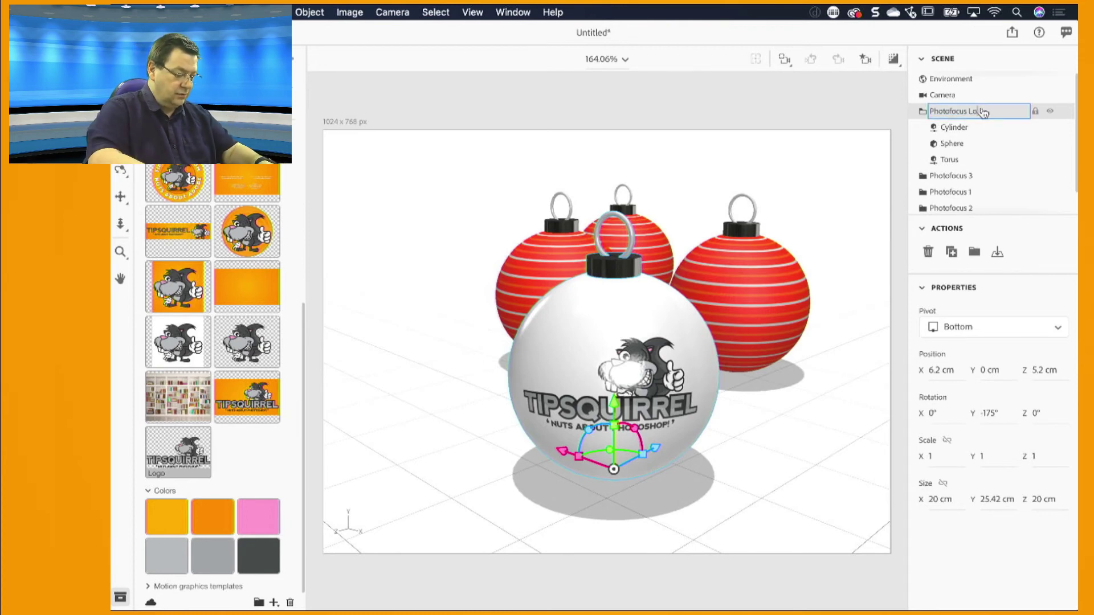
type("gos")
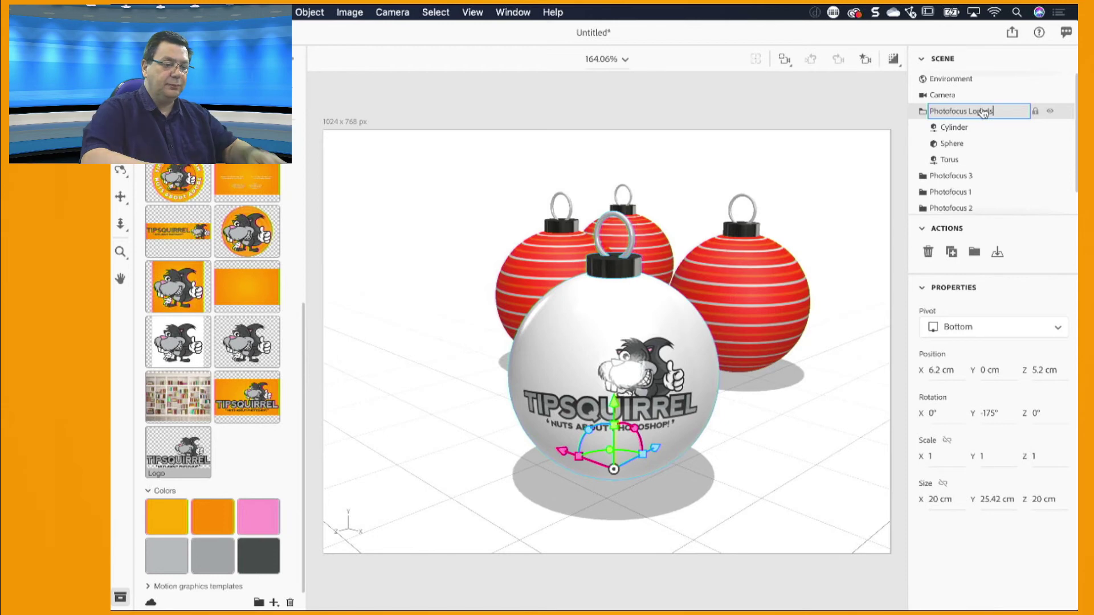
key("Return")
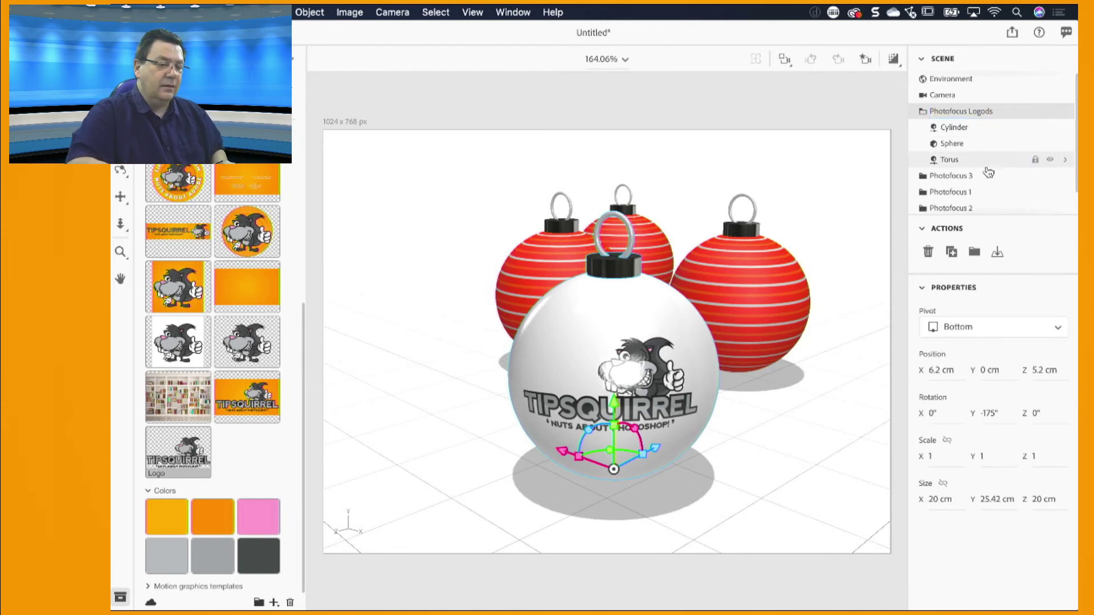
double_click(997, 115)
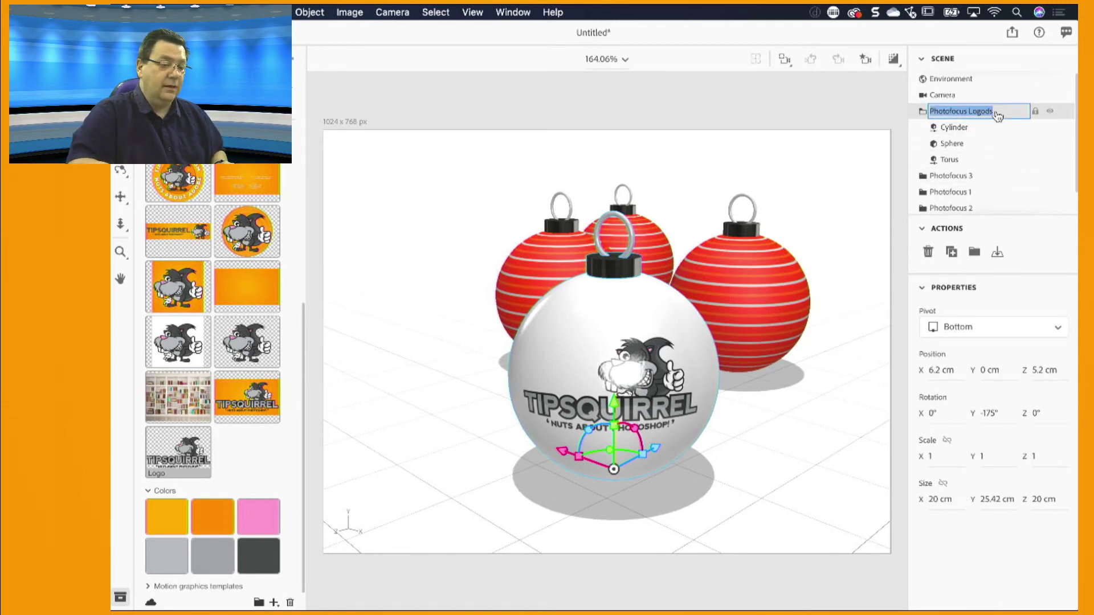
left_click(998, 116)
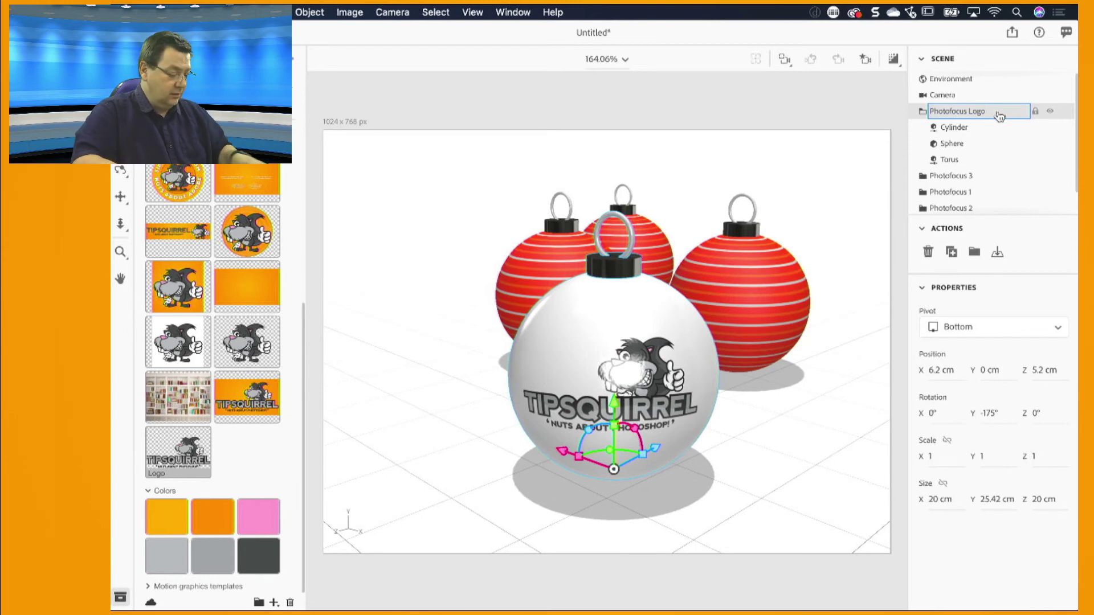
type("s")
key("Return")
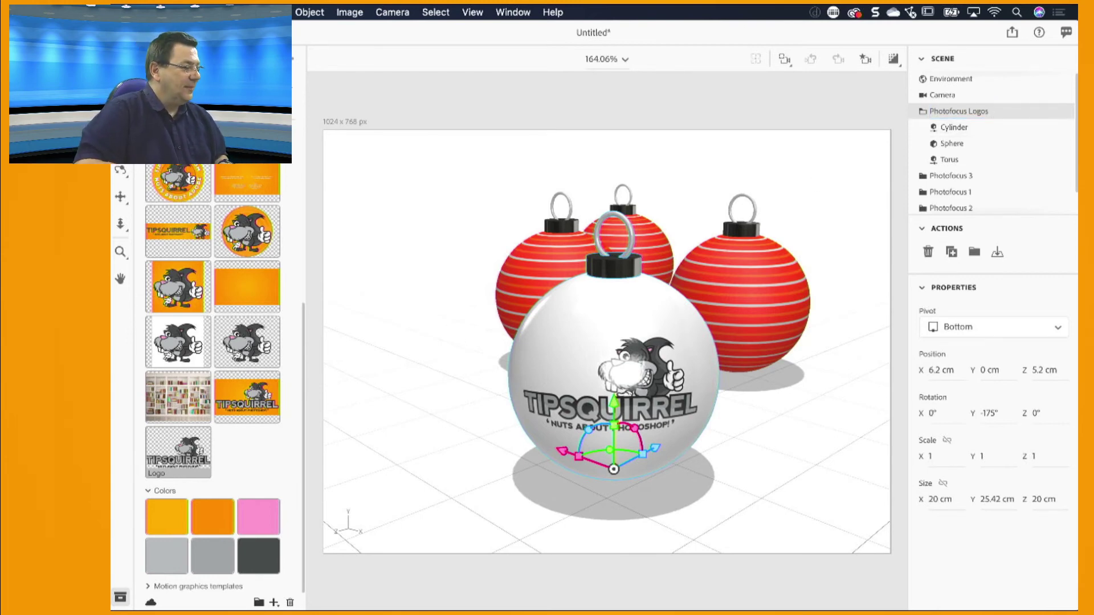
Step: Return to the starter assets and reposition the logo ornament at about X -19.9 cm, Y 3.9 cm, rotated to about -5° around Y
left_click(151, 110)
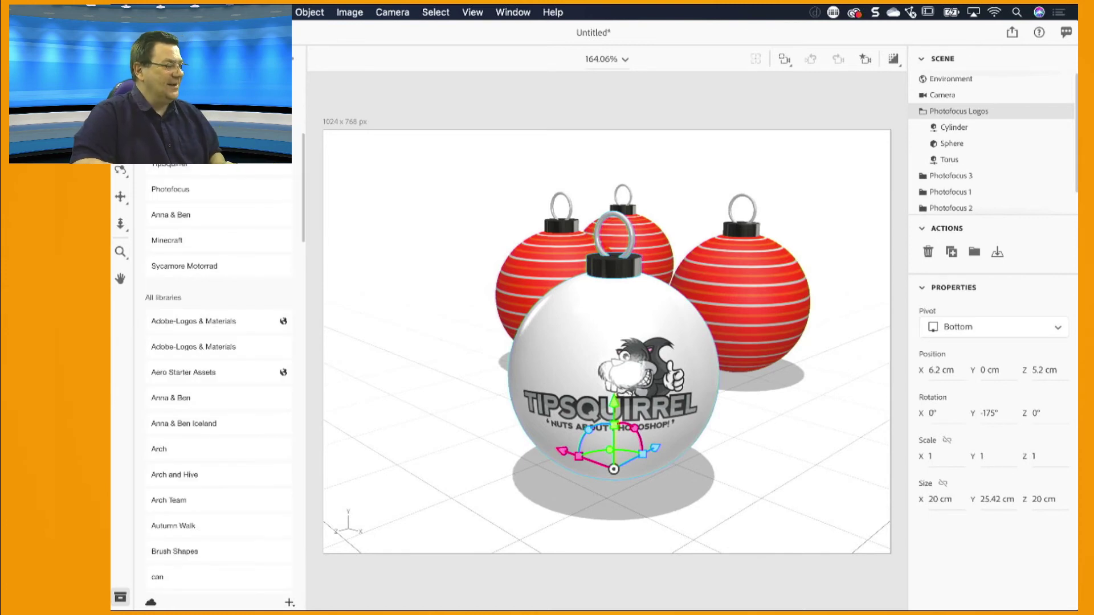
left_click(171, 69)
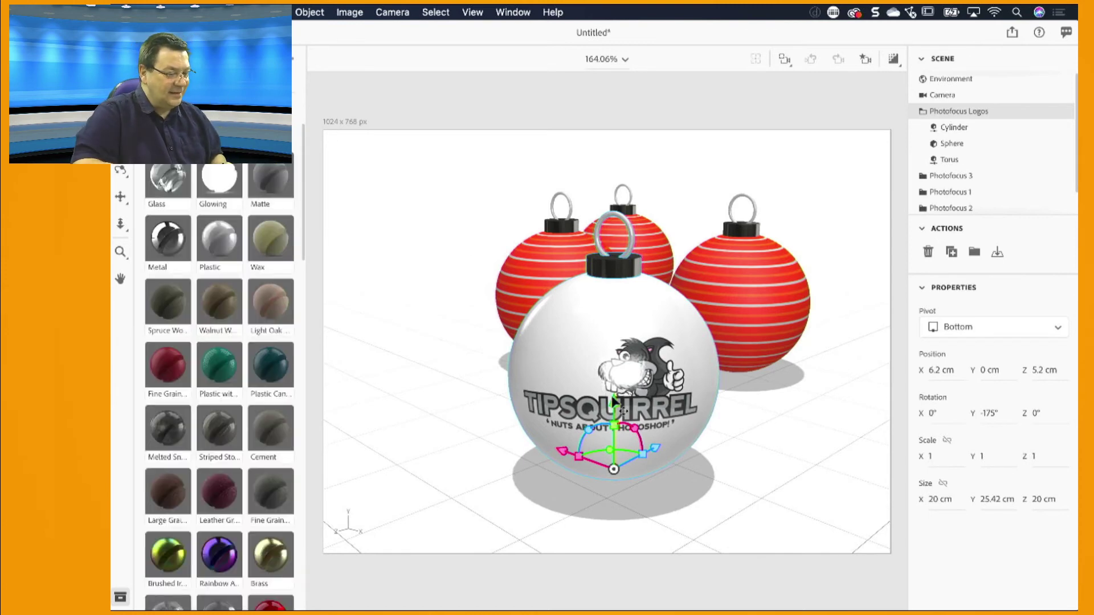
left_click_drag(613, 392, 613, 346)
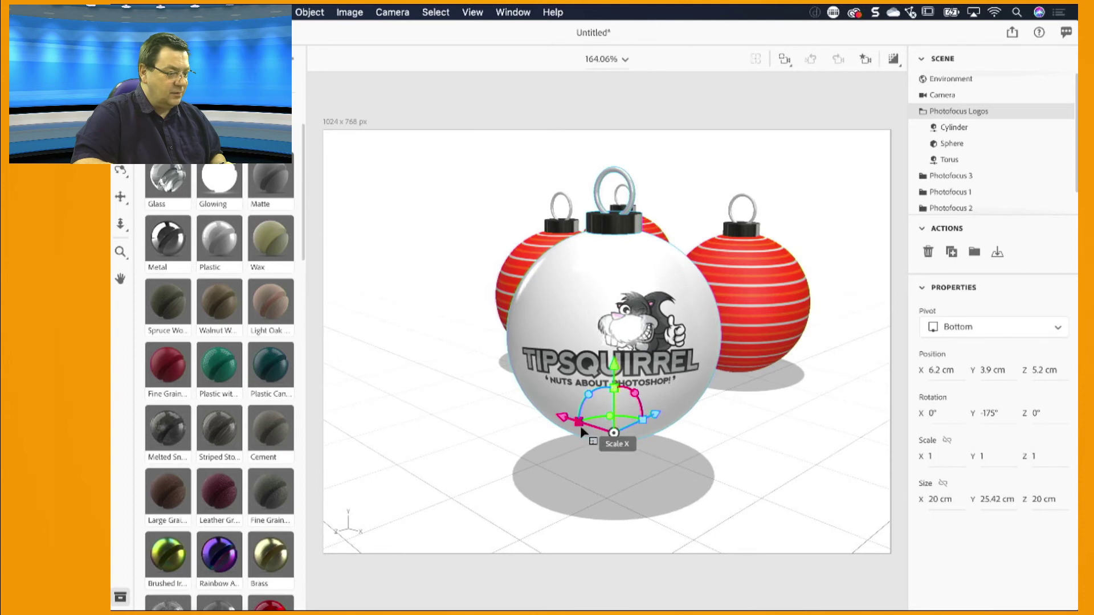
left_click_drag(607, 419, 613, 465)
left_click_drag(666, 454, 504, 266)
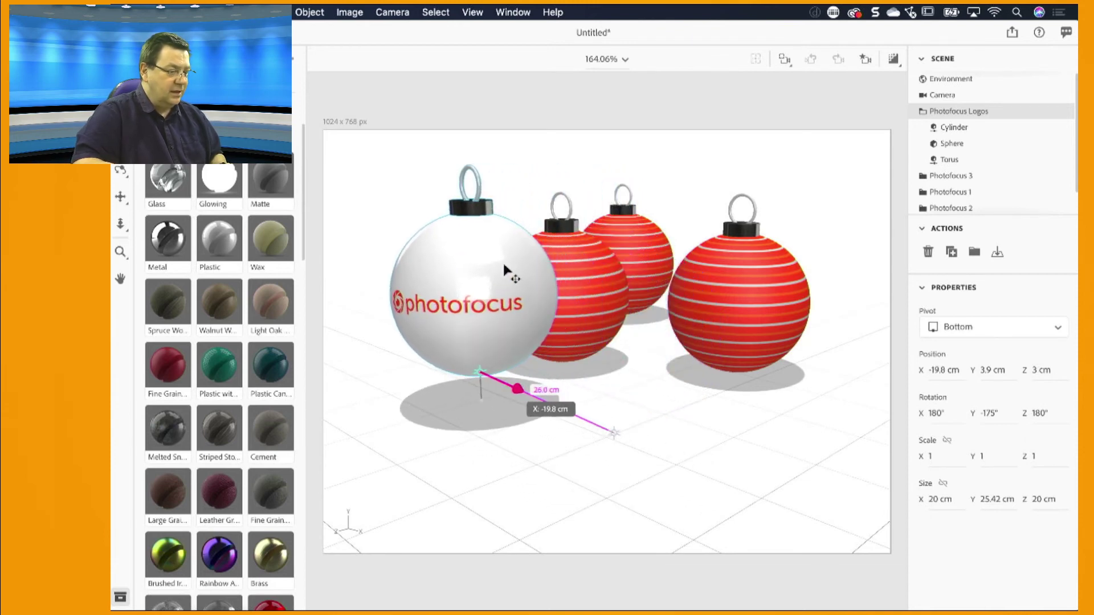
Step: Lift the striped Photofocus 3 ornament well above the ground and raise Photofocus 1 to about 4.8 cm on Y
left_click(593, 265)
left_click_drag(562, 291, 566, 225)
left_click(635, 255)
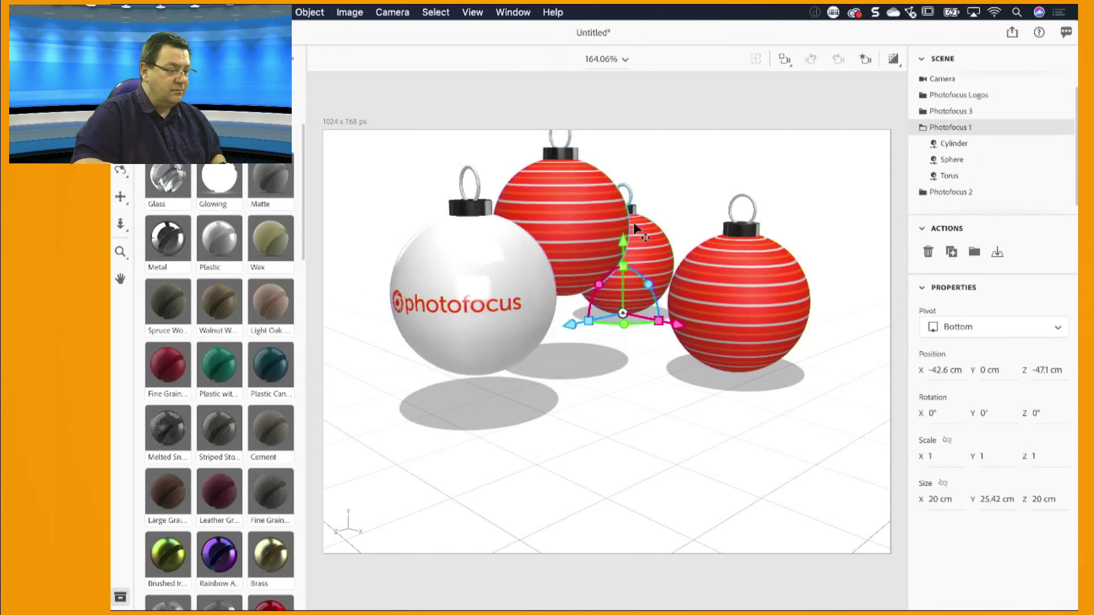
left_click_drag(624, 245, 626, 214)
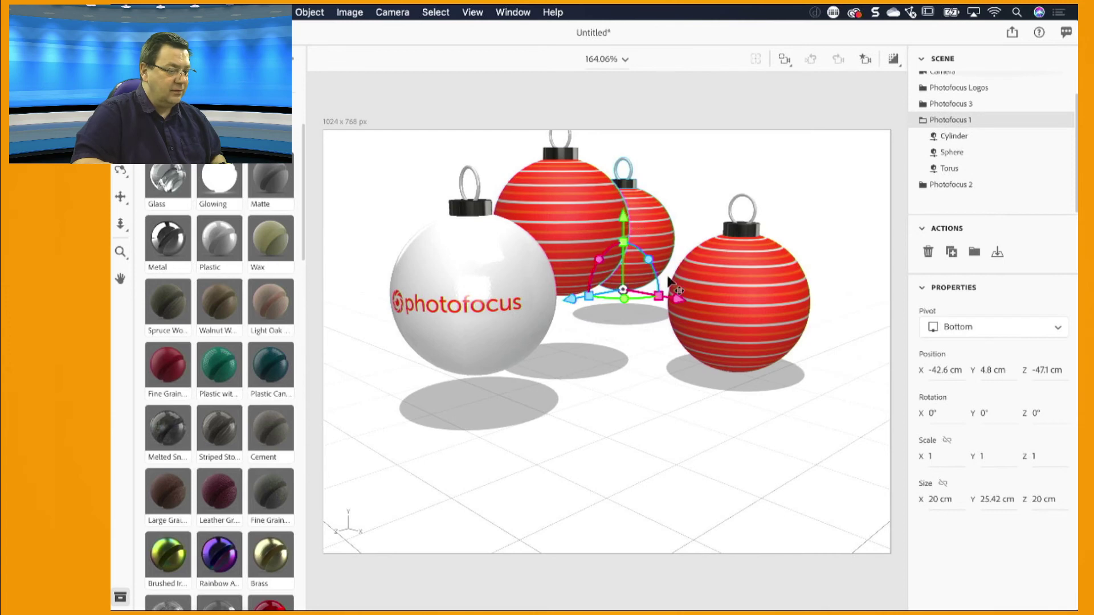
Step: Move the Photofocus 2 ornament back along Z to about -36.5 cm and select the Photofocus Logos ornament
left_click(726, 300)
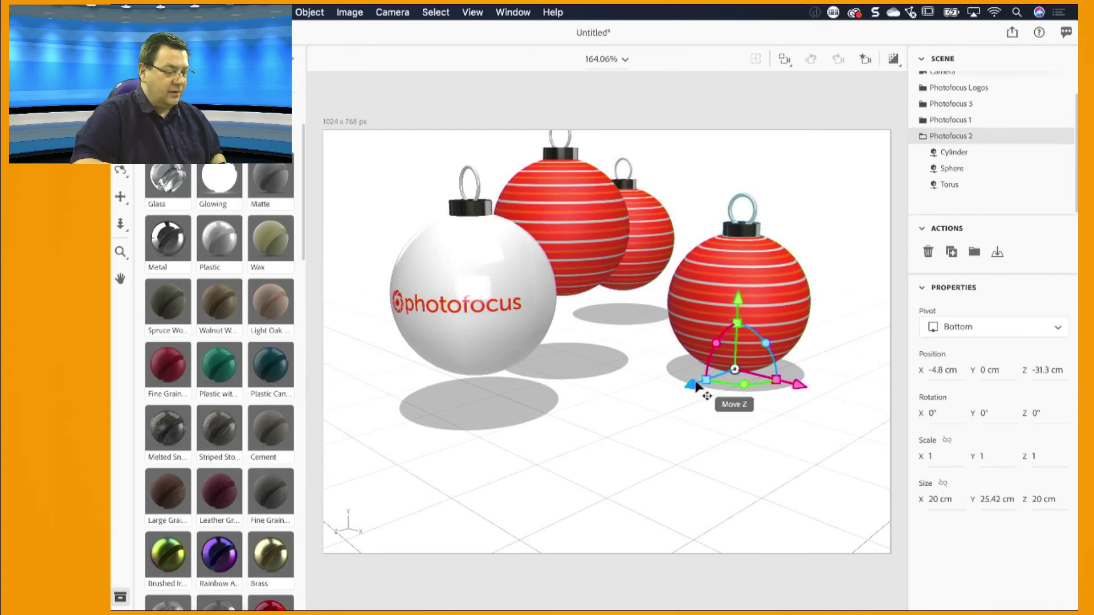
left_click_drag(695, 383, 717, 373)
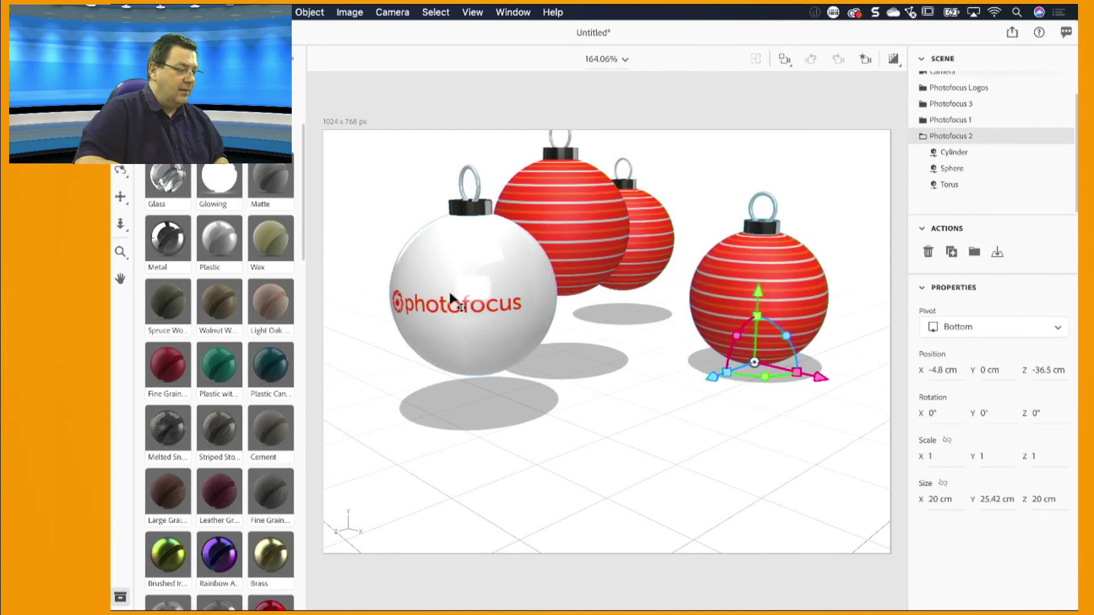
left_click(459, 227)
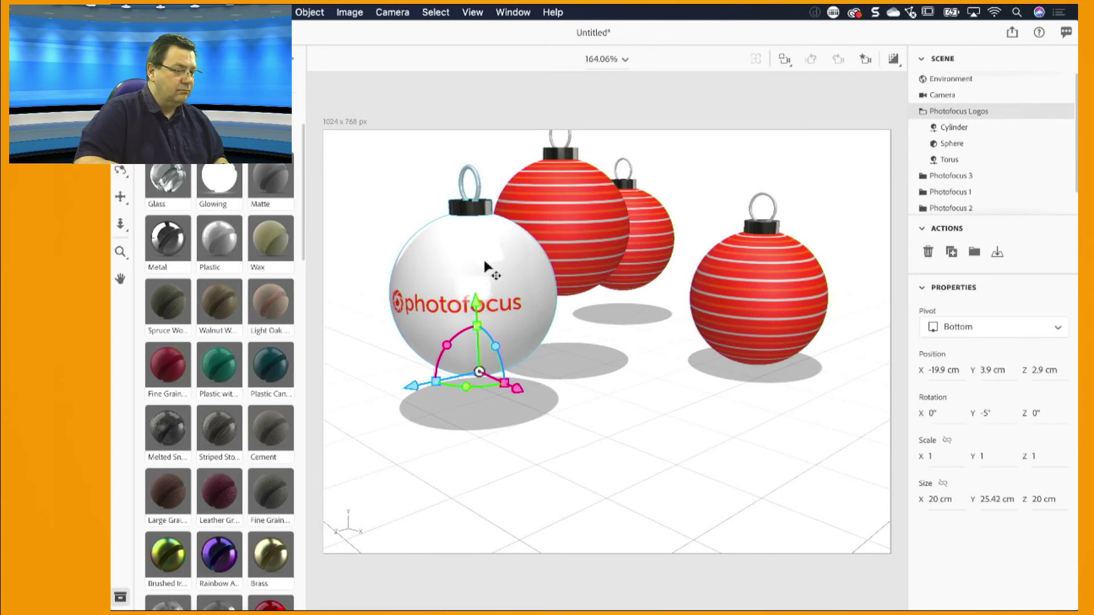
Step: Paste the logo ornament as an instance and place it at about X 6.9 cm, Z -6.9 cm, rotated to about 5° around Y
left_click(271, 12)
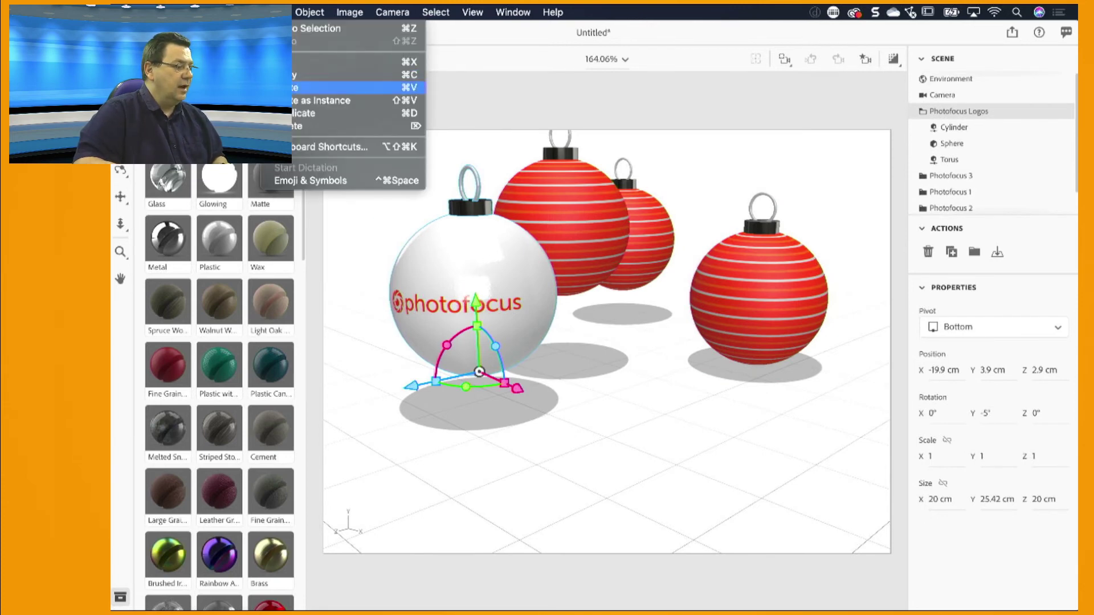
left_click(322, 100)
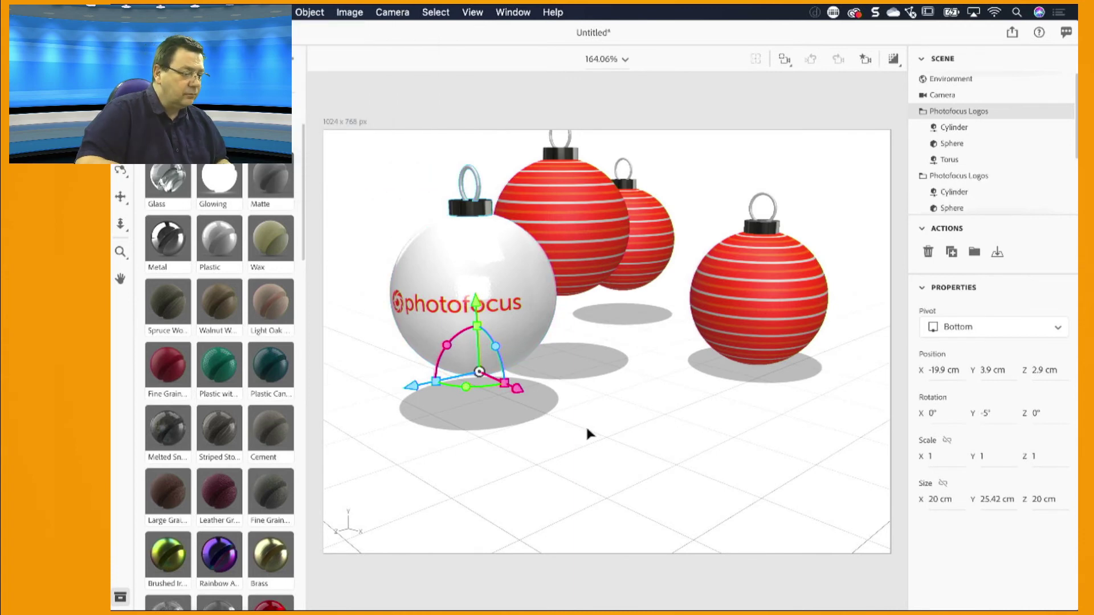
left_click_drag(517, 389, 676, 481)
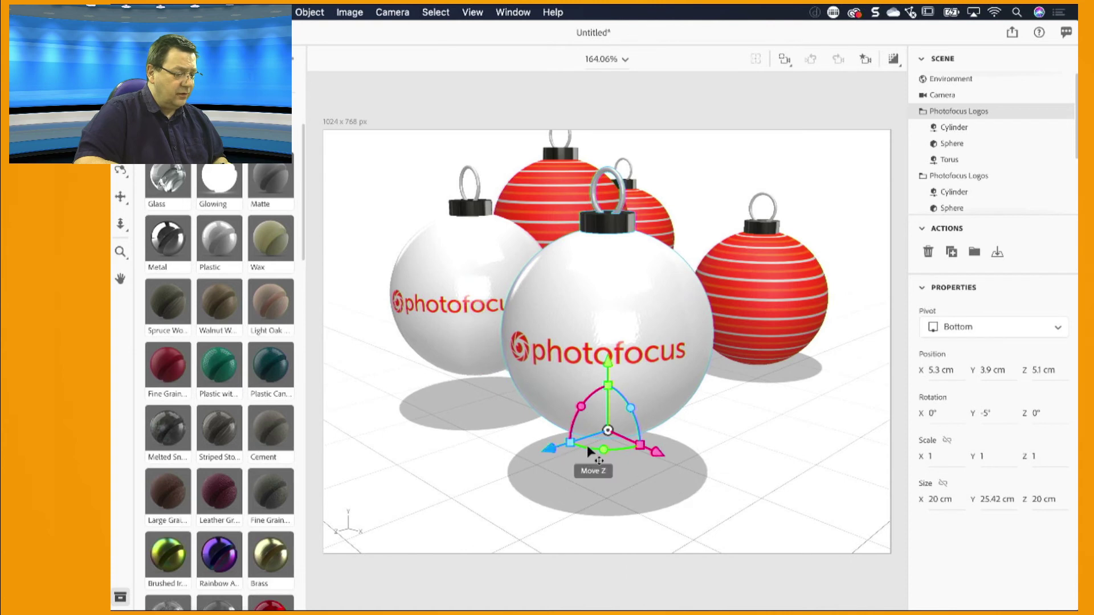
left_click_drag(600, 449, 691, 464)
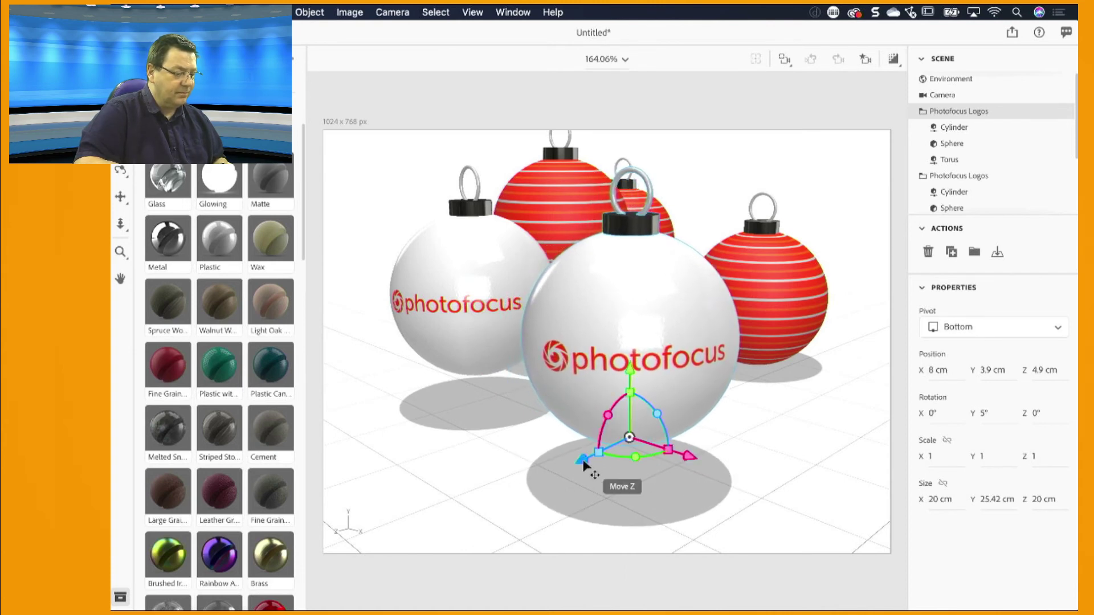
left_click_drag(584, 464, 655, 425)
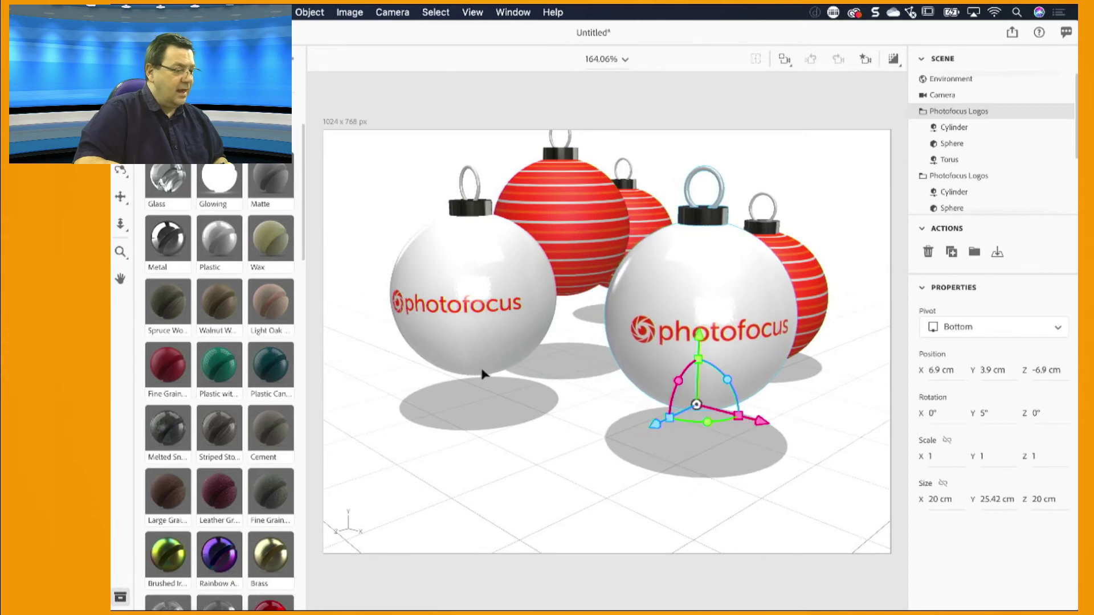
Step: Turn the original logo ornament so its Tipsquirrel logo faces the camera and nudge the Graphic 2 decal slightly down and right
left_click(473, 320)
left_click_drag(465, 387, 466, 340)
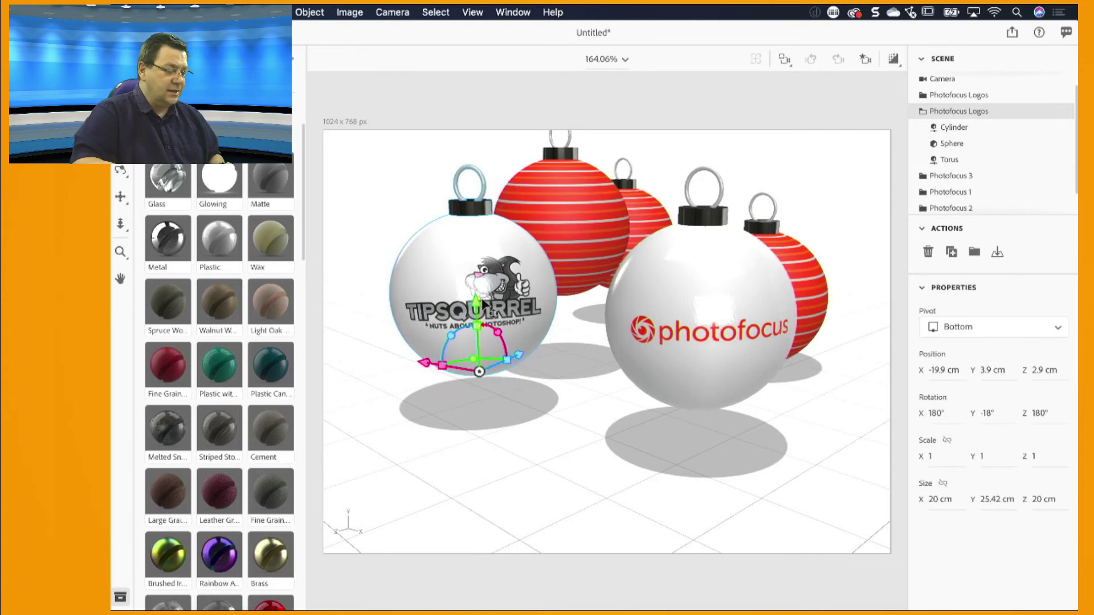
left_click(959, 147)
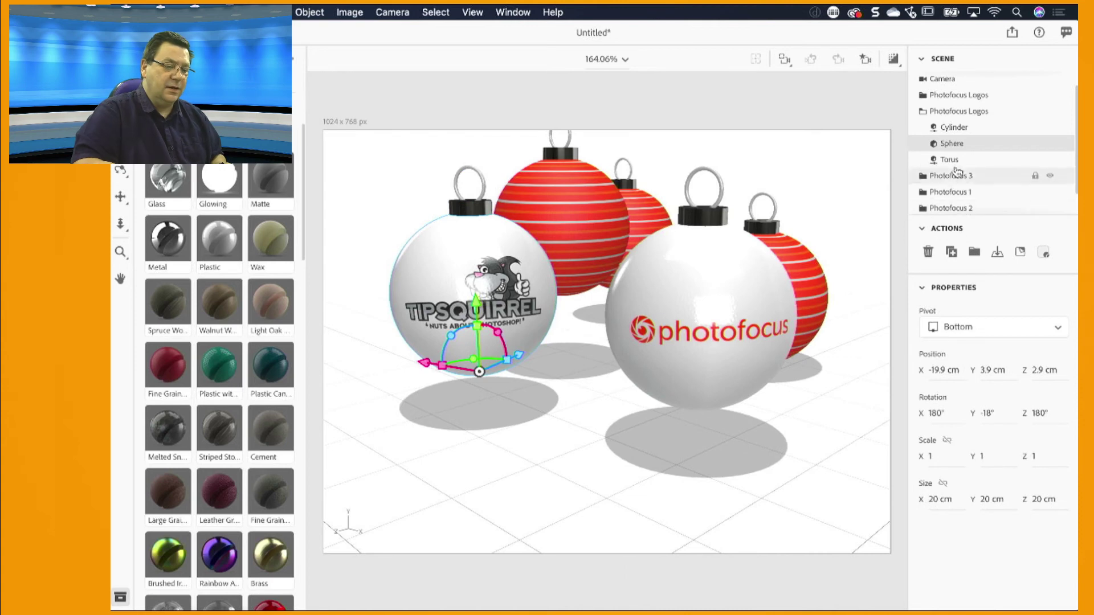
double_click(935, 147)
left_click(930, 104)
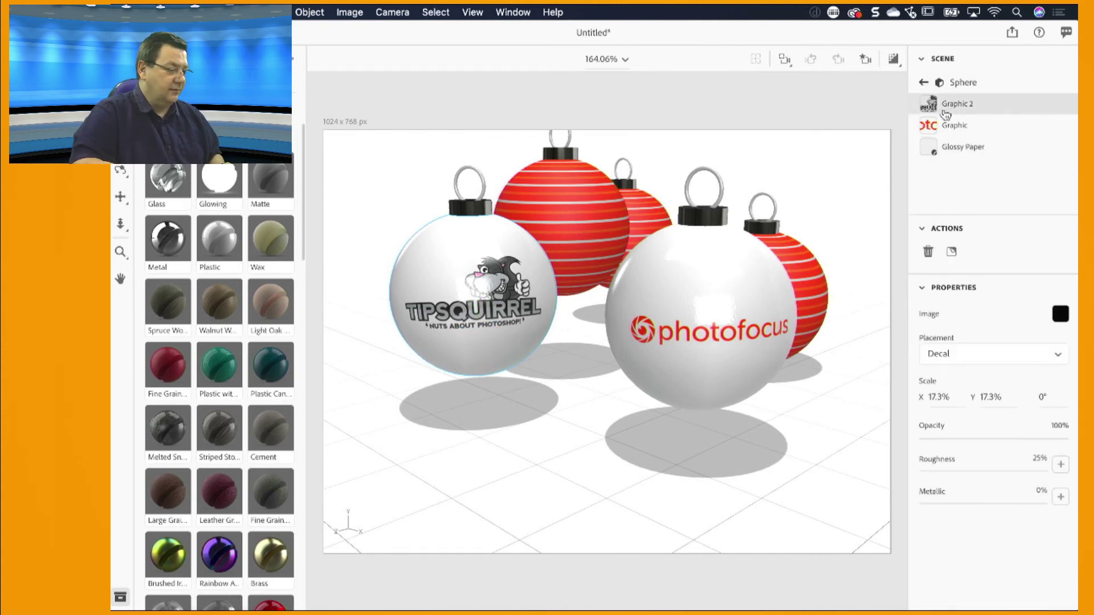
left_click_drag(517, 260, 519, 264)
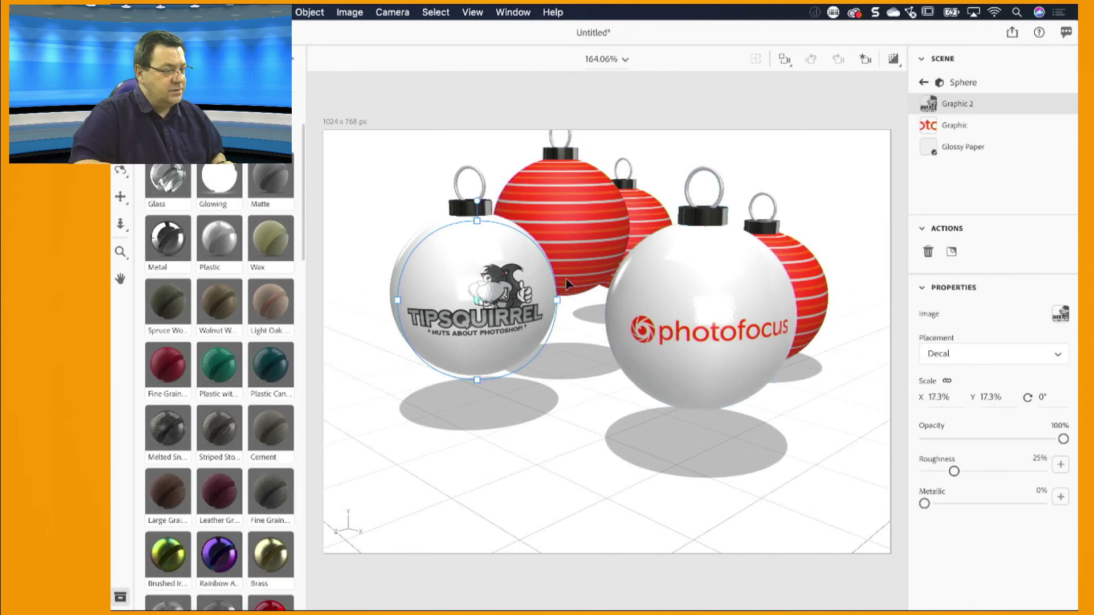
Step: Lower the striped Photofocus 3 ornament to about 8.3 cm on Y
left_click(567, 174)
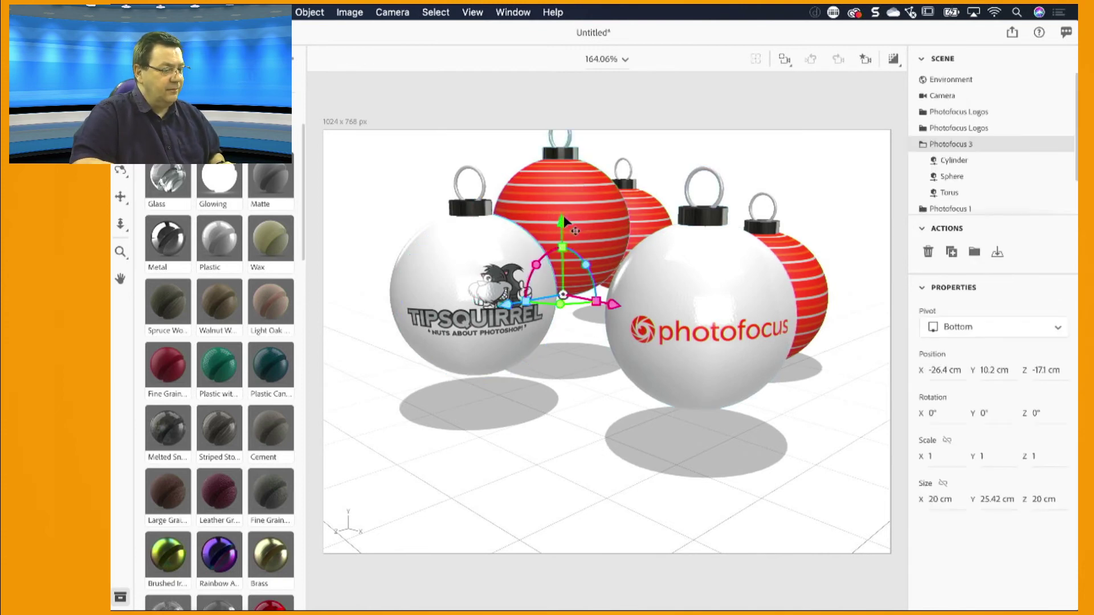
left_click_drag(563, 217, 564, 234)
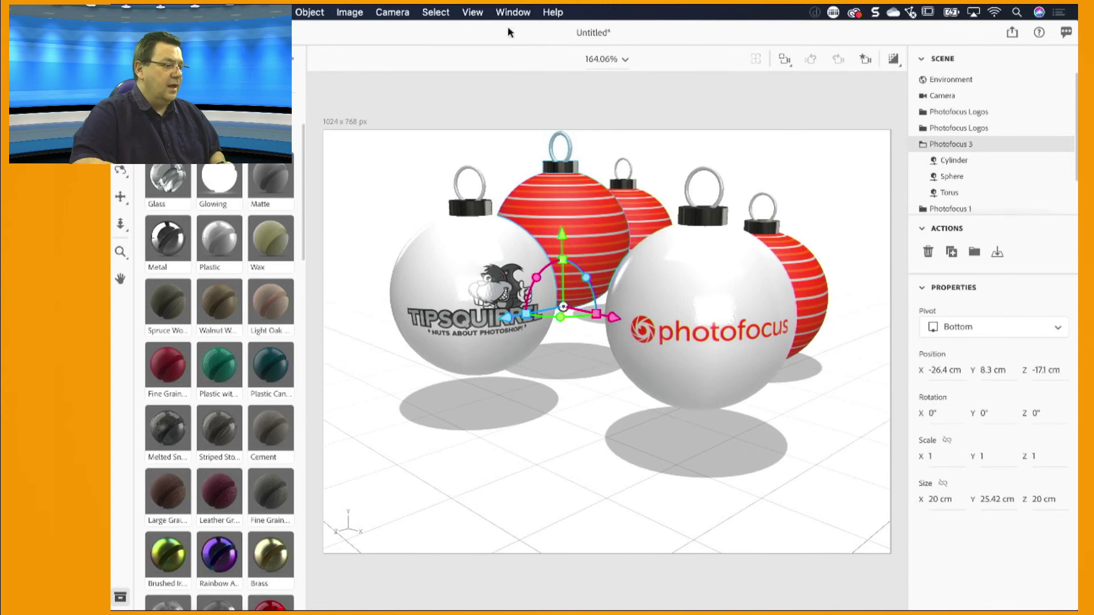
Step: Frame the selected Photofocus 3 ornament in a close-up view and return to the full canvas view
left_click(475, 13)
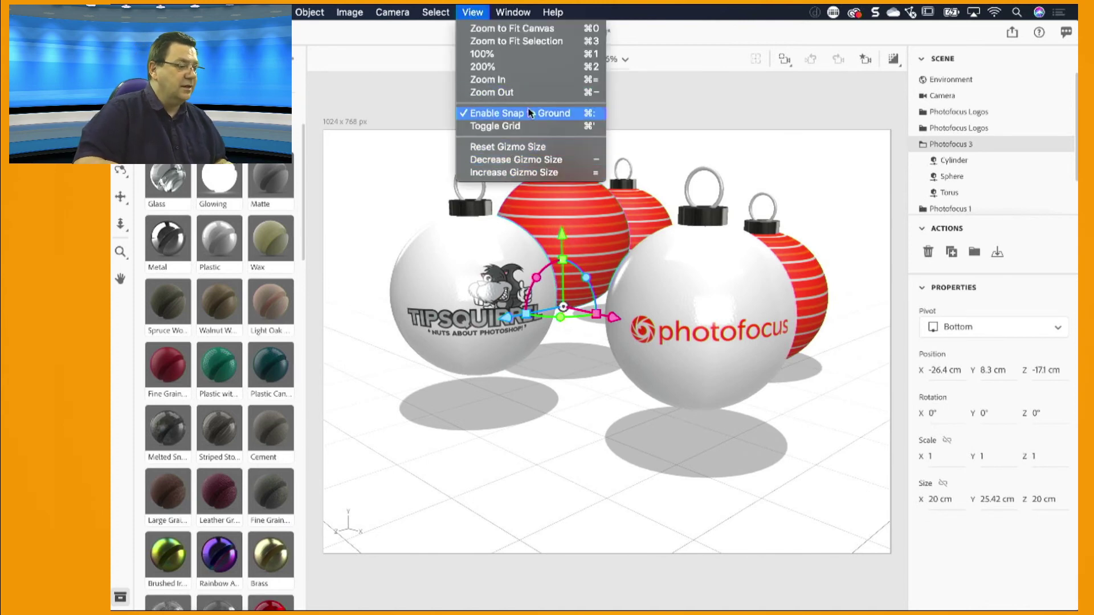
left_click(544, 29)
left_click(475, 13)
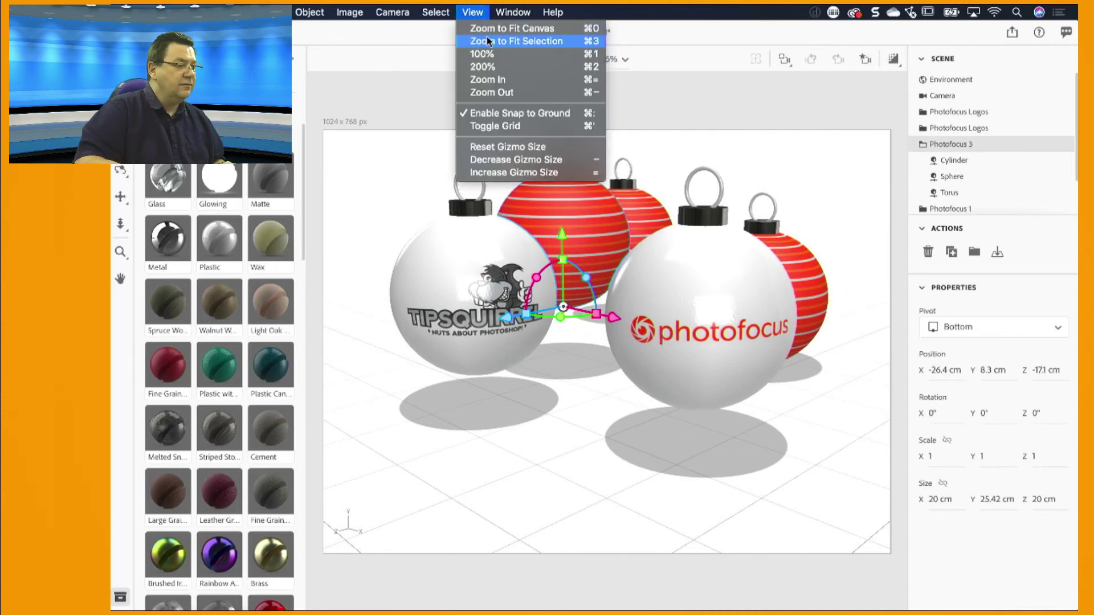
left_click(487, 40)
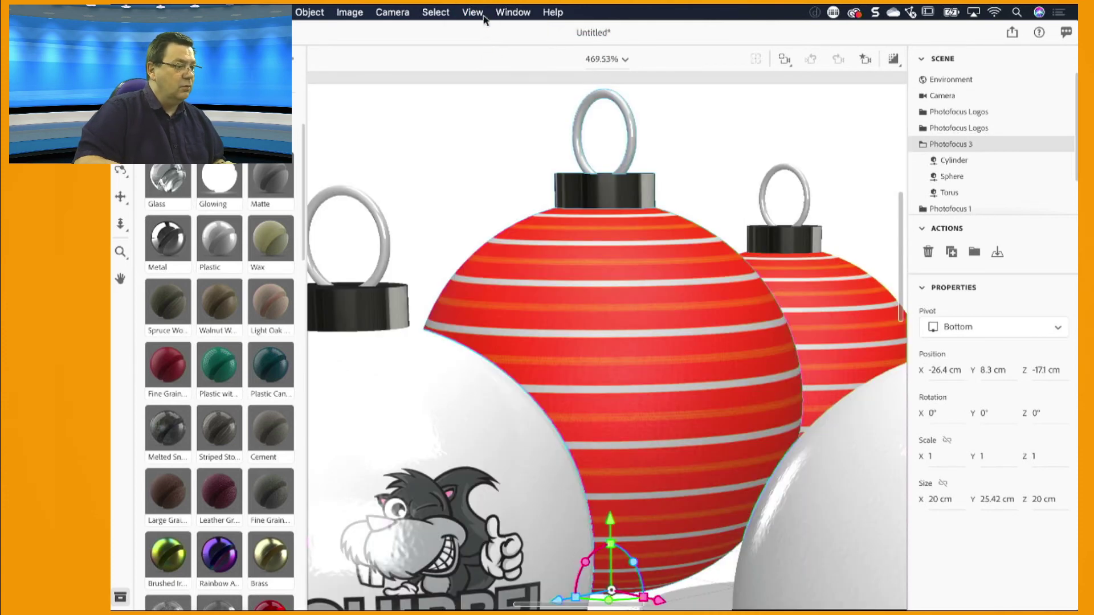
left_click(477, 13)
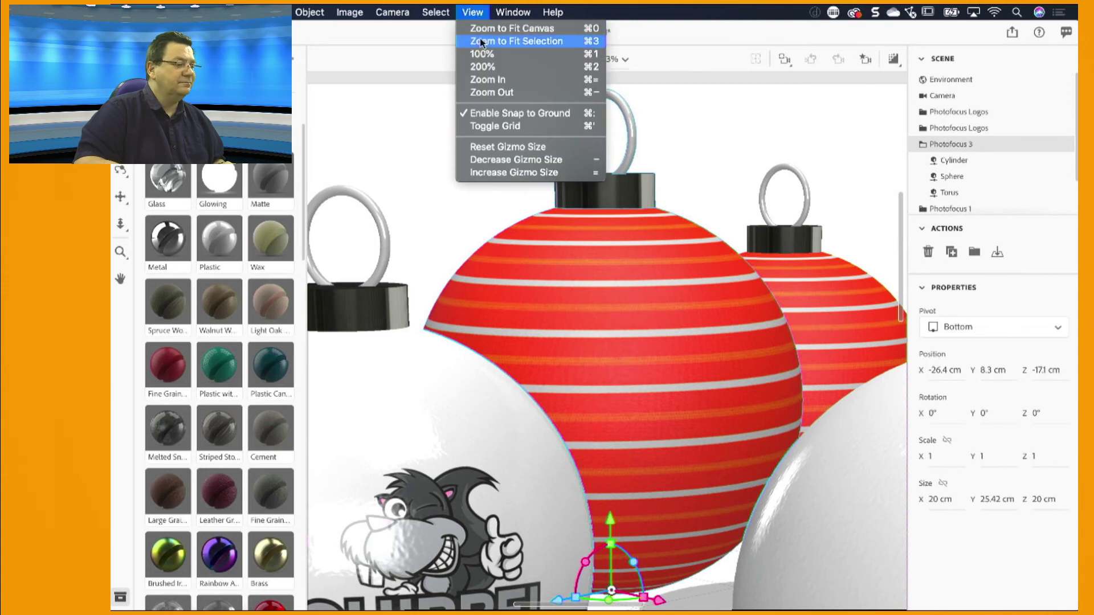
left_click(484, 28)
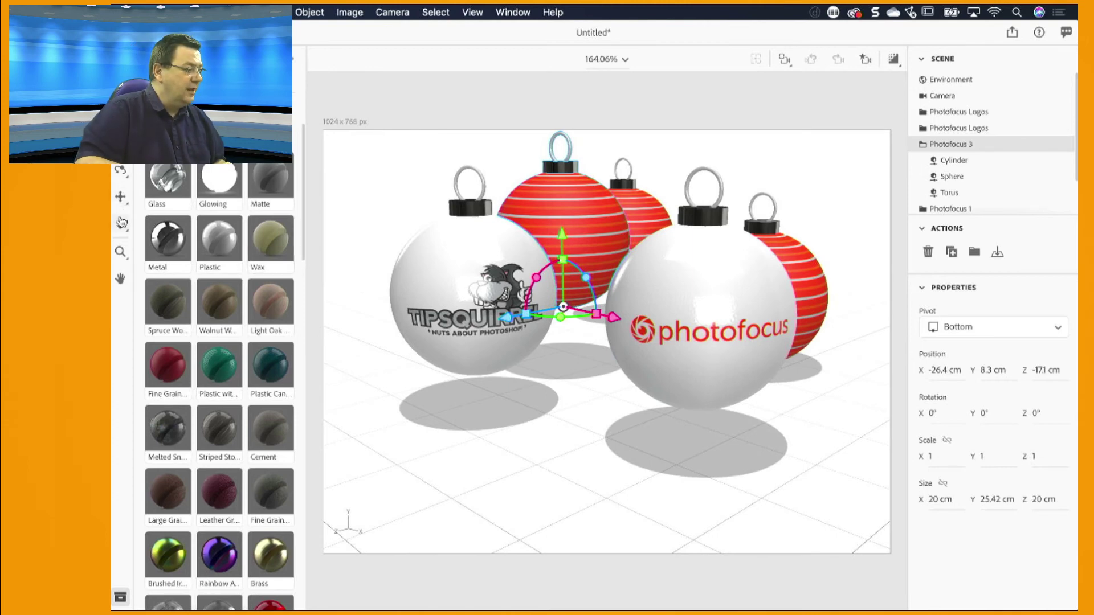
Step: Pull the camera back, orbit it to a higher angle, and pan so all five ornaments are framed for the render
left_click(122, 222)
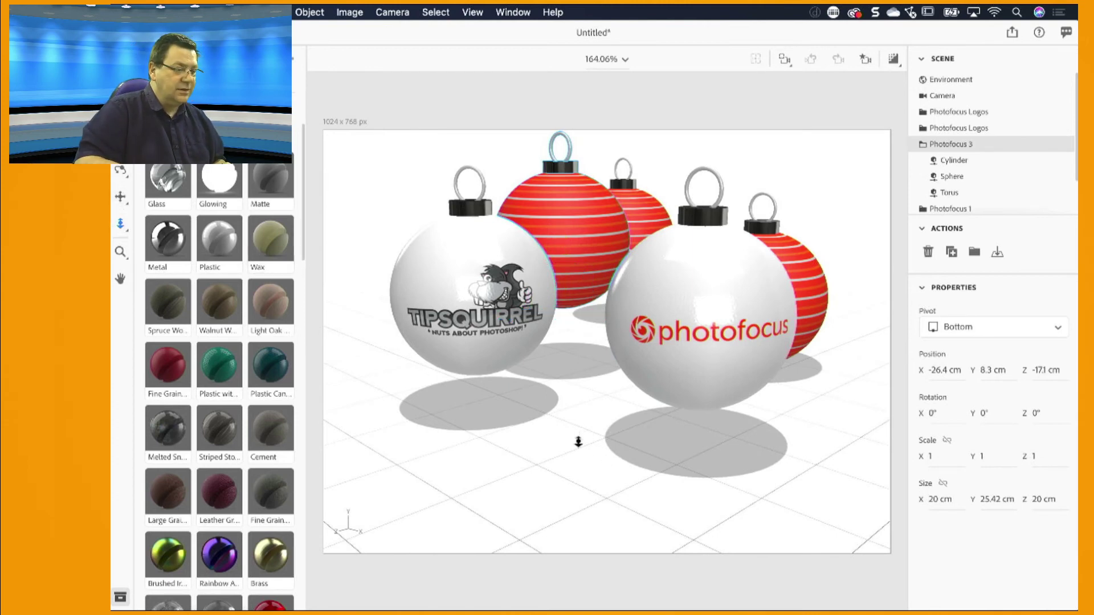
mouse_move(579, 442)
left_mouse_down()
mouse_move(576, 473)
mouse_move(588, 416)
mouse_move(586, 447)
left_mouse_up()
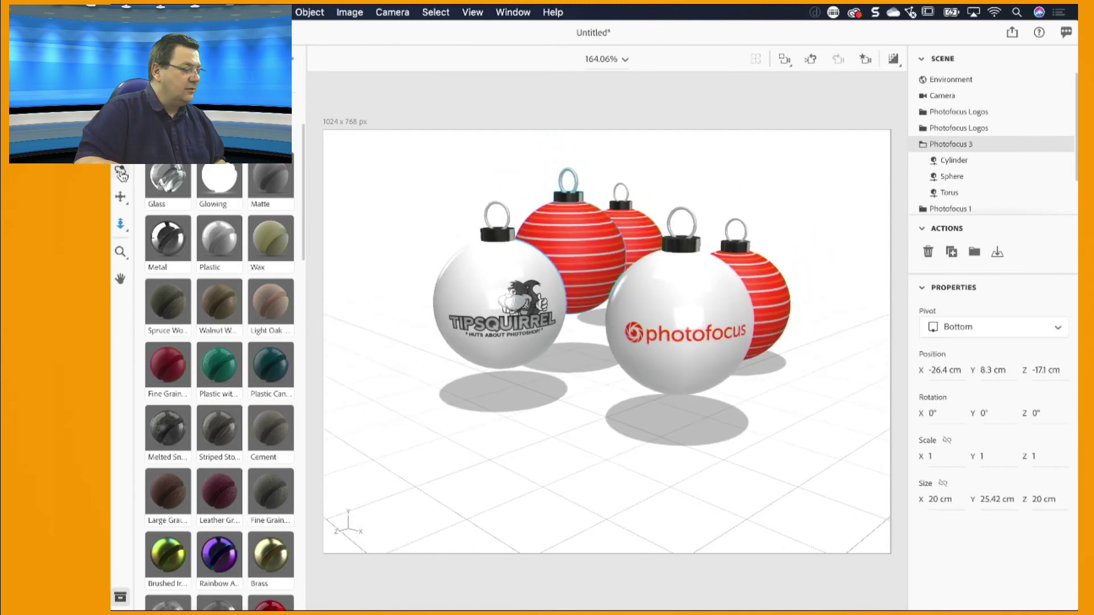
left_click(120, 171)
left_click_drag(447, 400, 996, 407)
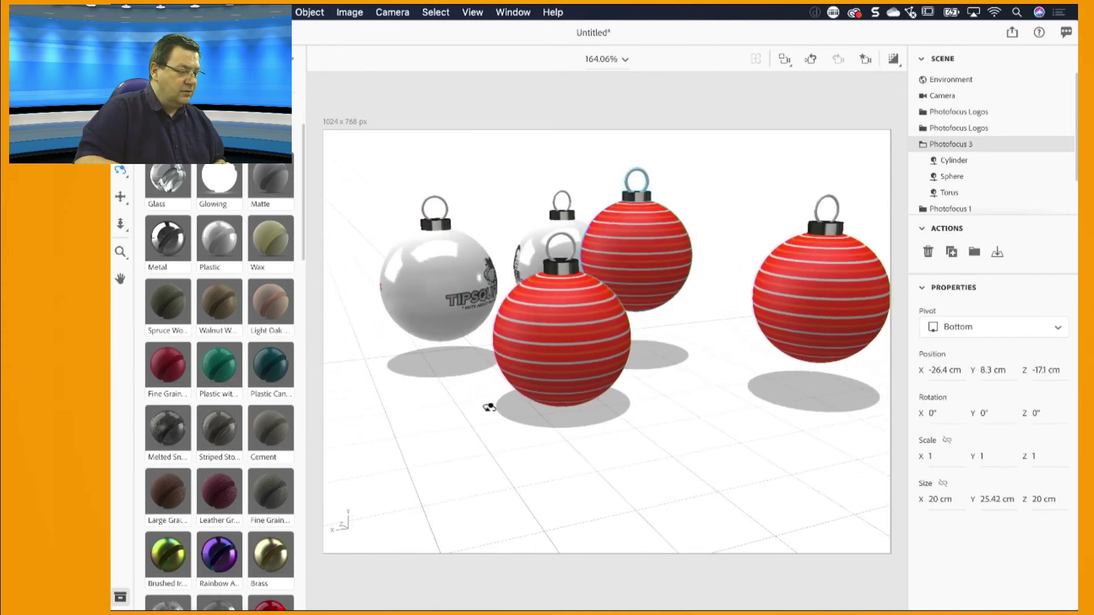
left_click_drag(489, 408, 685, 436)
left_click(120, 197)
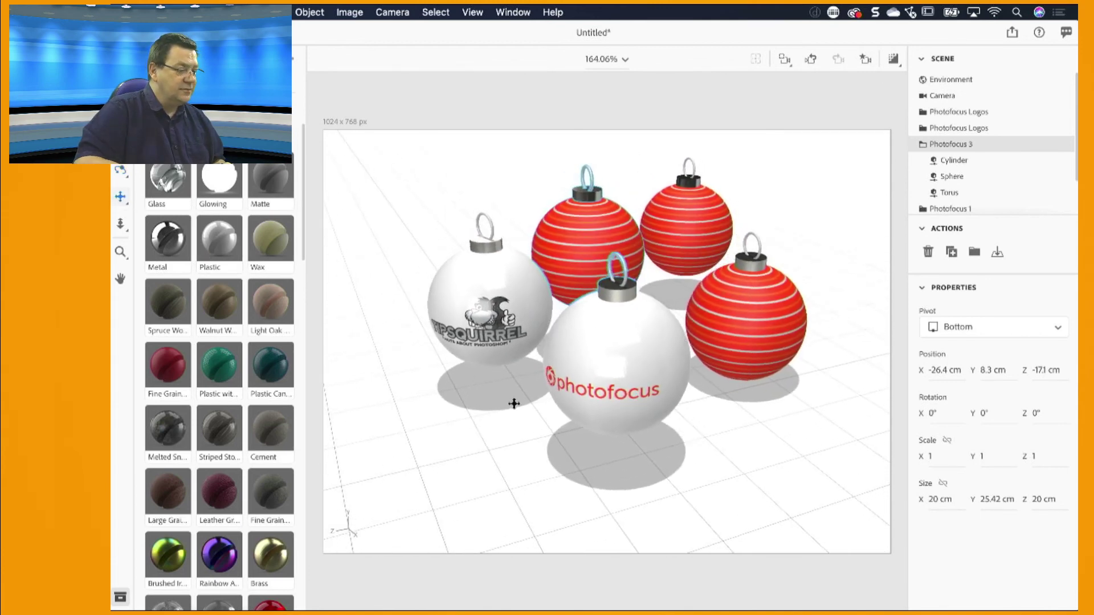
mouse_move(520, 432)
left_mouse_down()
mouse_move(530, 398)
mouse_move(531, 467)
mouse_move(520, 439)
left_mouse_up()
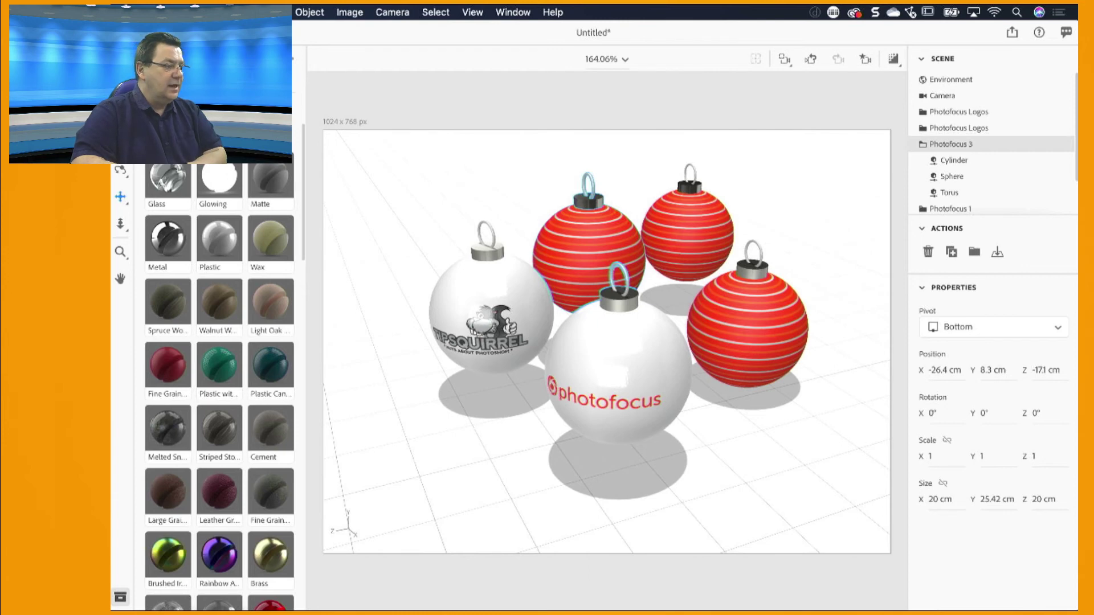
Step: Switch to the render setup and name the export file Xmas Balls
left_click(242, 33)
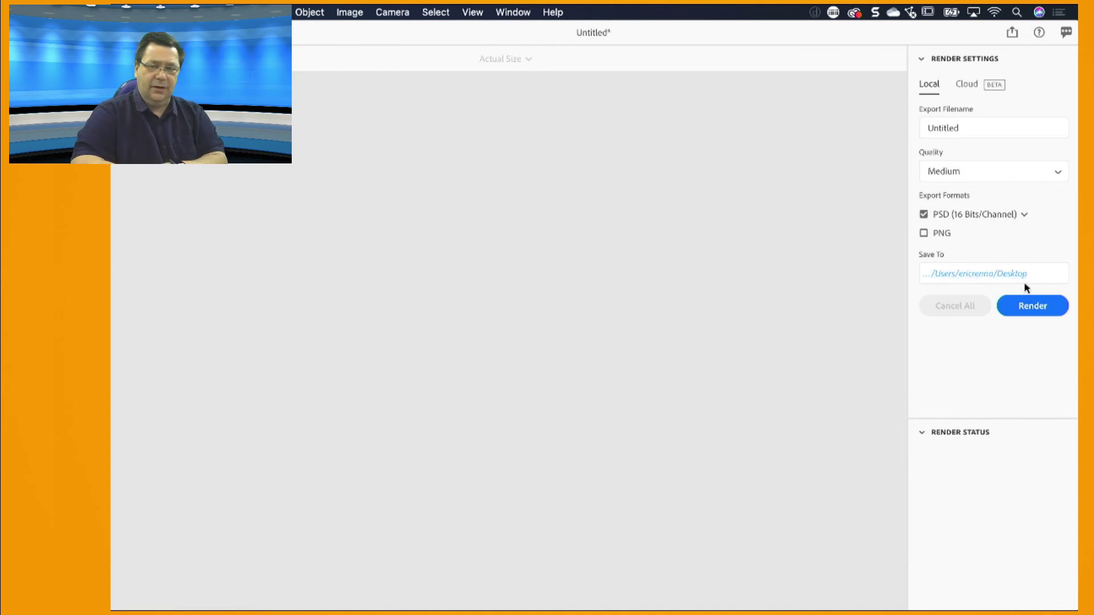
left_click(998, 125)
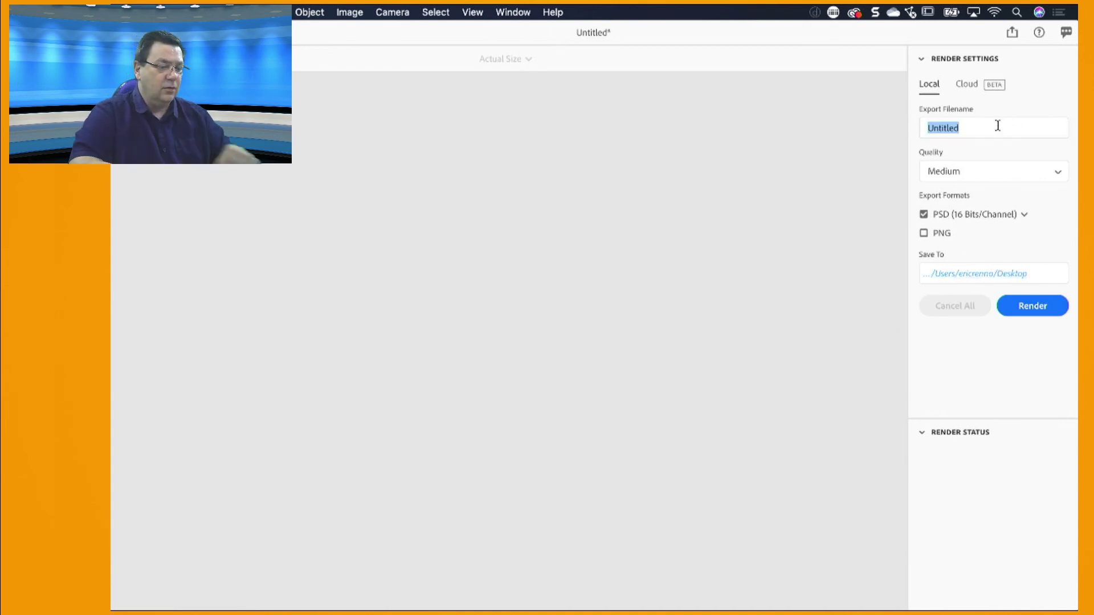
type("x")
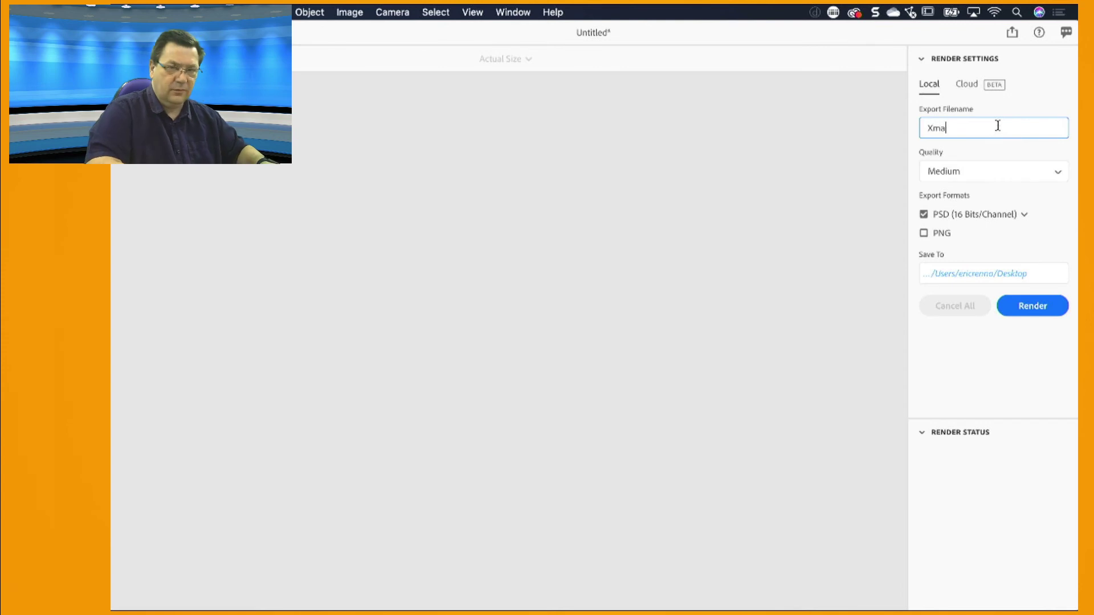
type("mas Ba")
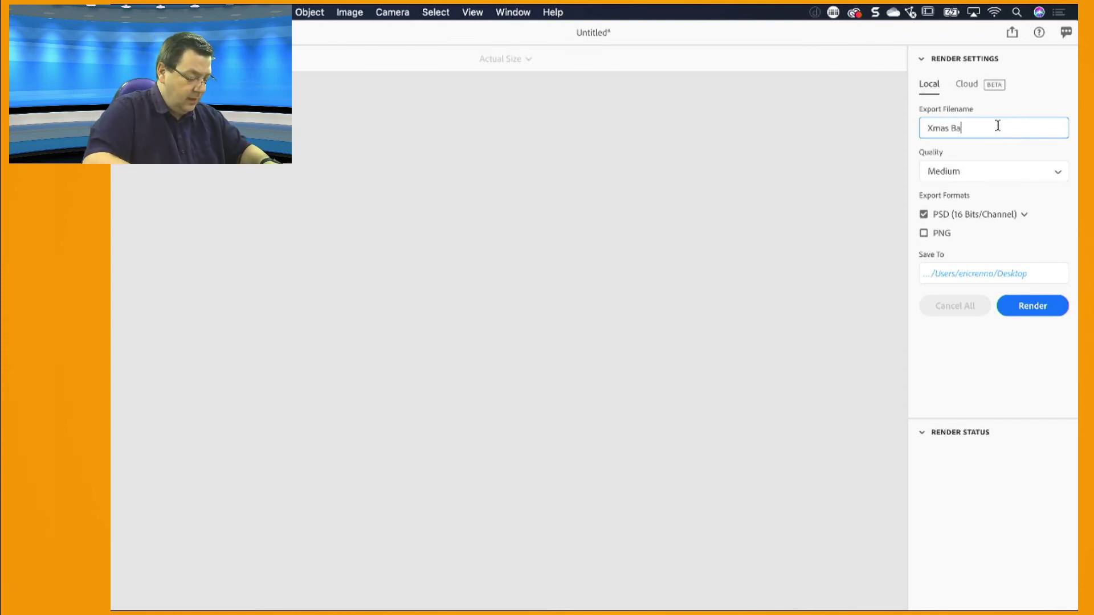
type("lls")
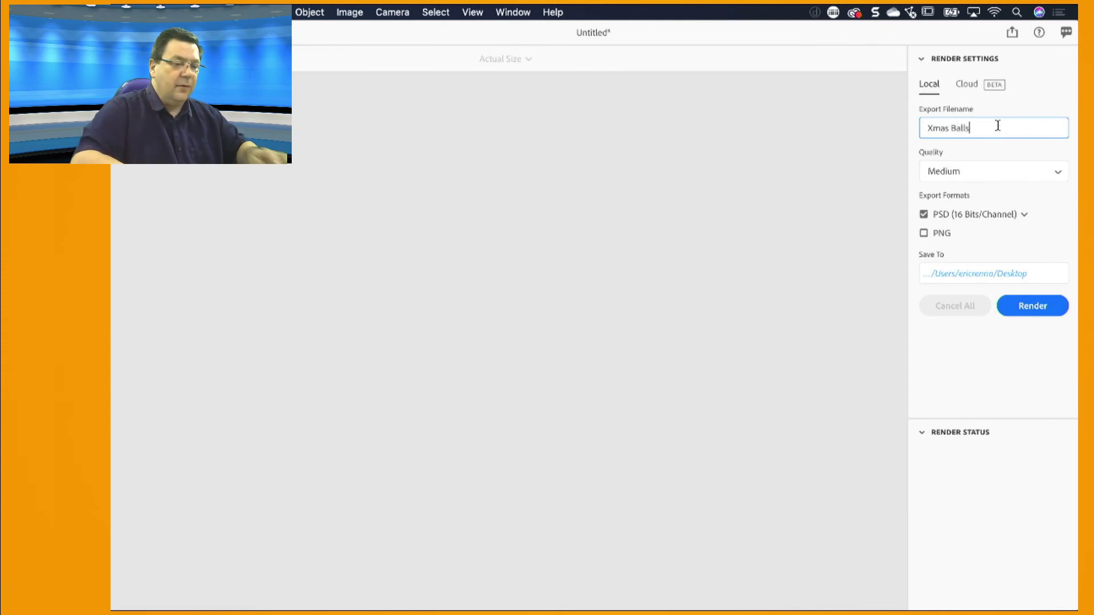
Step: Render the scene at Medium quality as a 16 Bits/Channel PSD only, replacing the existing Xmas Balls.psd file
left_click(966, 172)
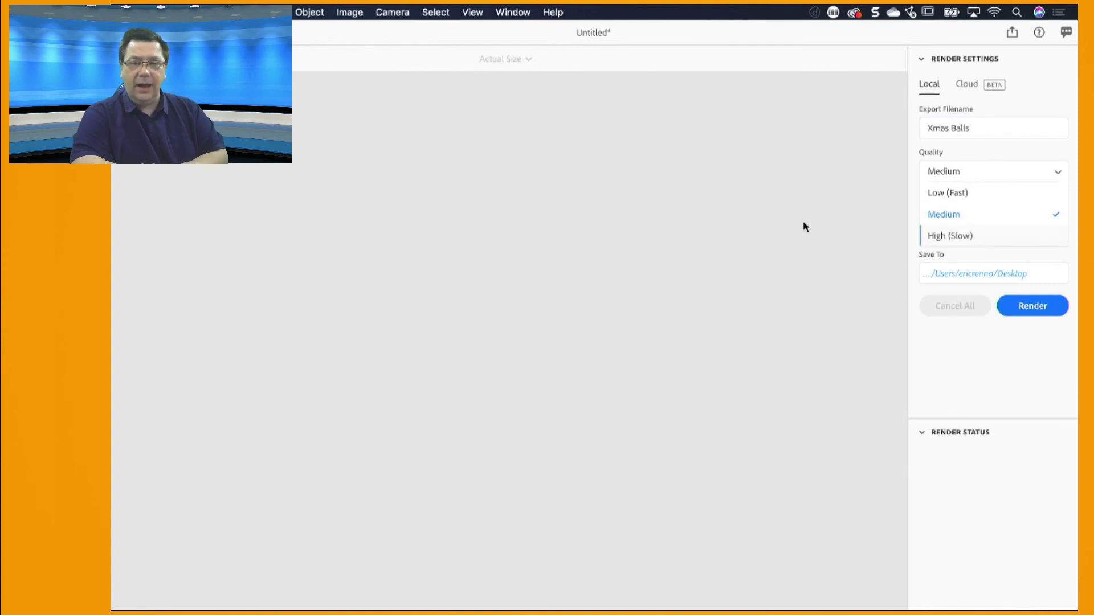
left_click(946, 215)
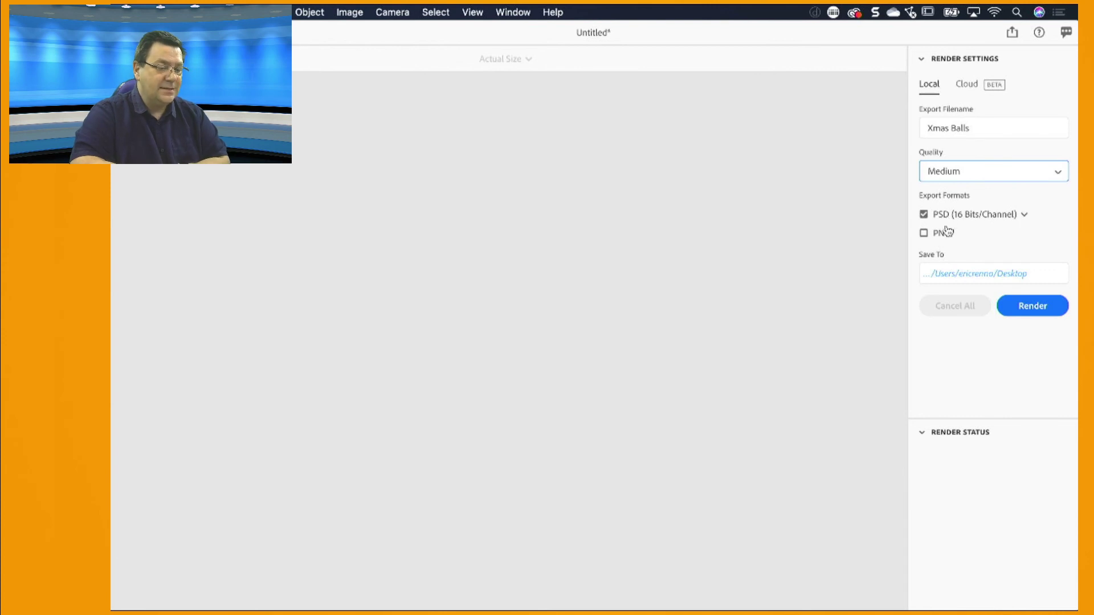
left_click(923, 233)
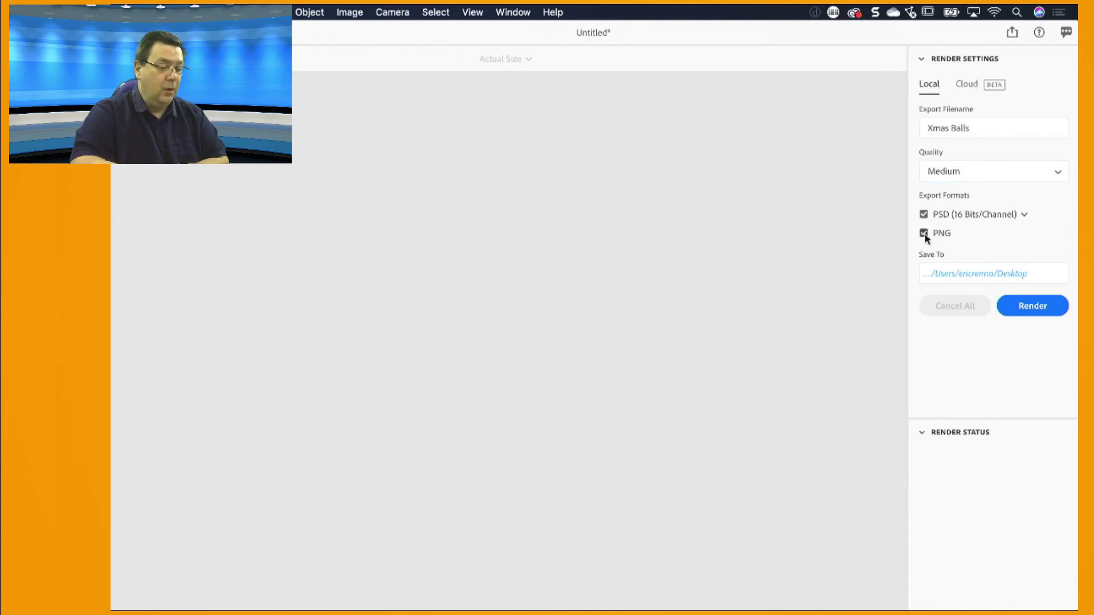
left_click(1024, 216)
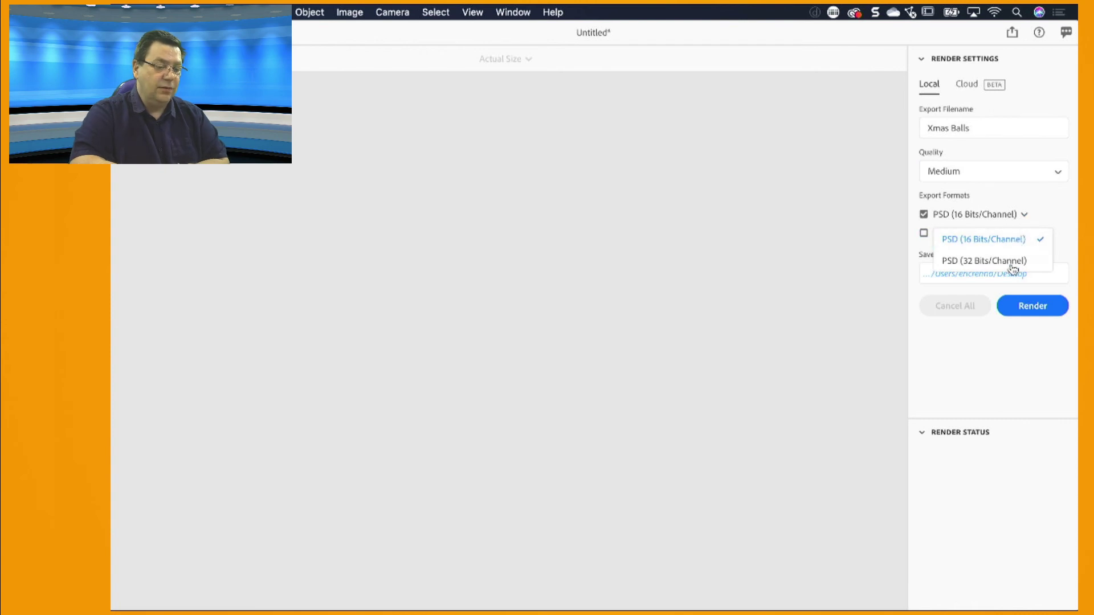
left_click(1048, 209)
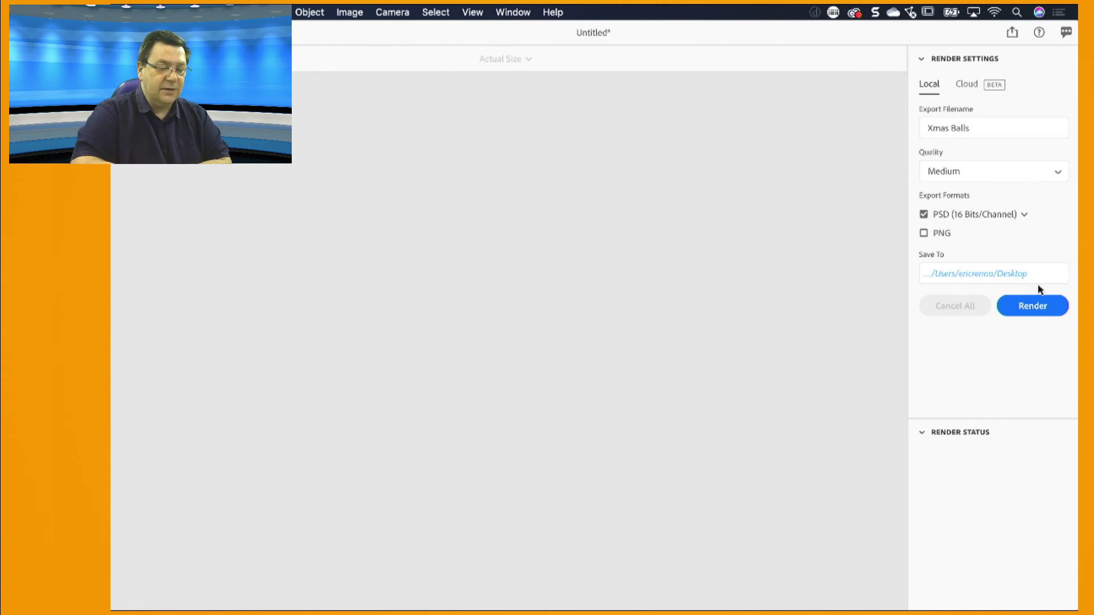
left_click(1034, 306)
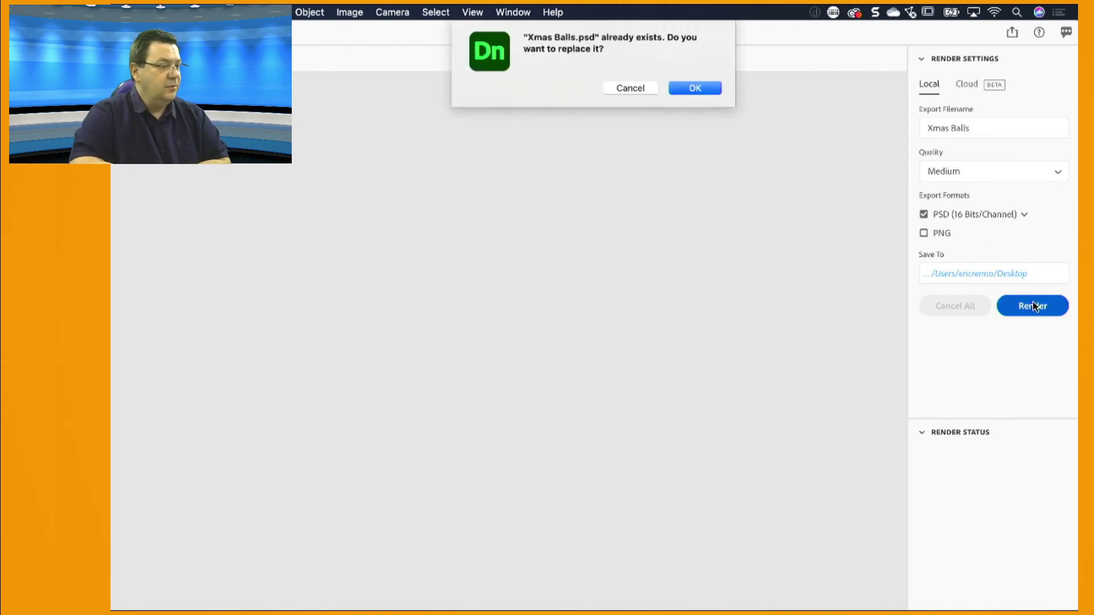
left_click(690, 89)
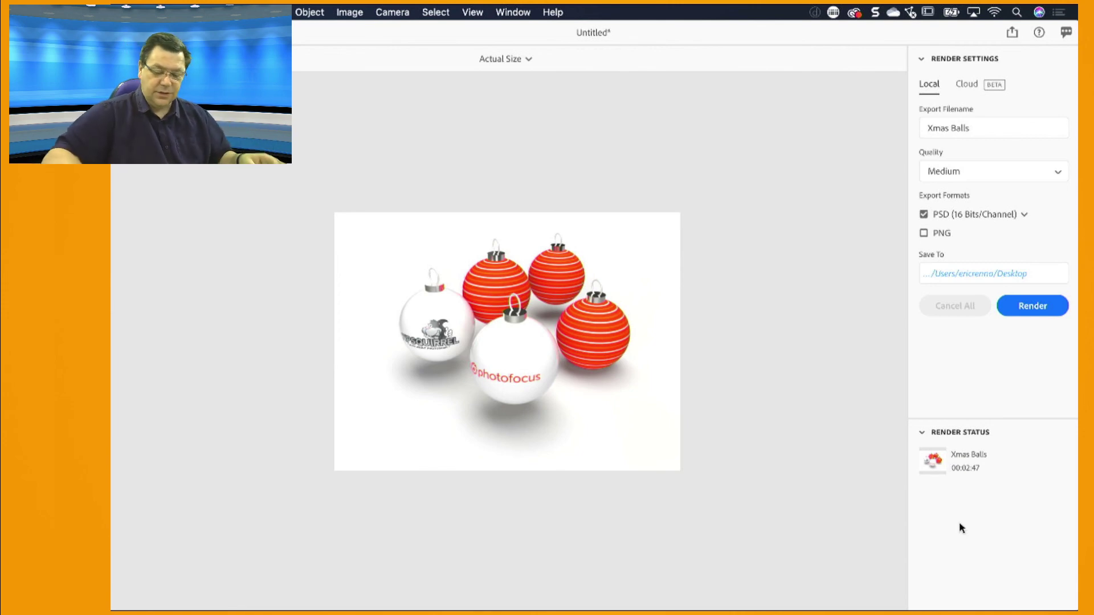
Step: Switch to the rendered PSD in Photoshop and make the Rendered Image layer visible
mouse_move(959, 608)
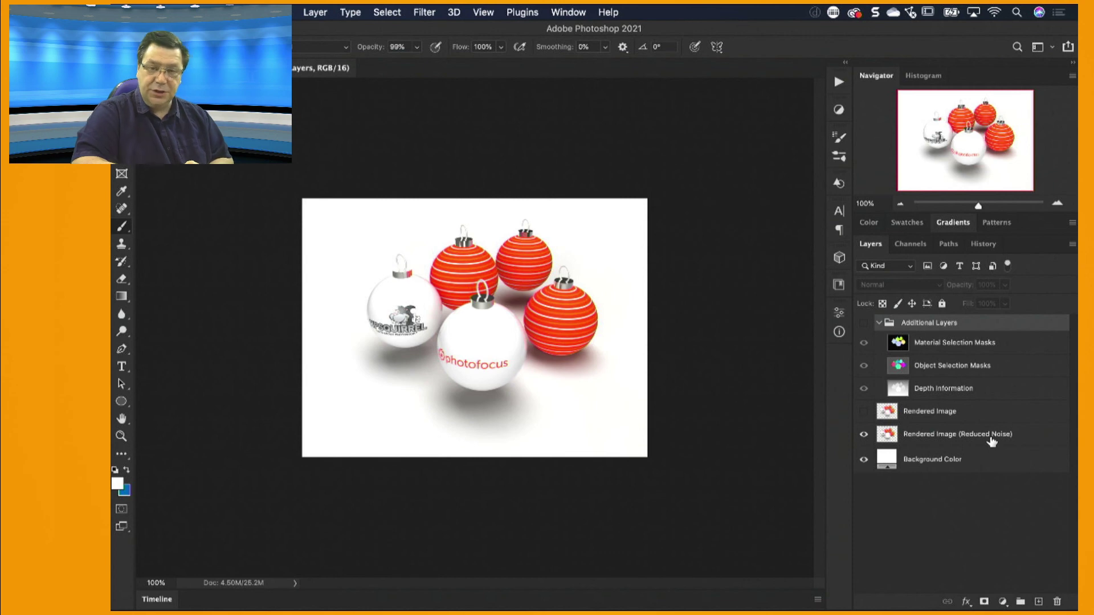
left_click(863, 411)
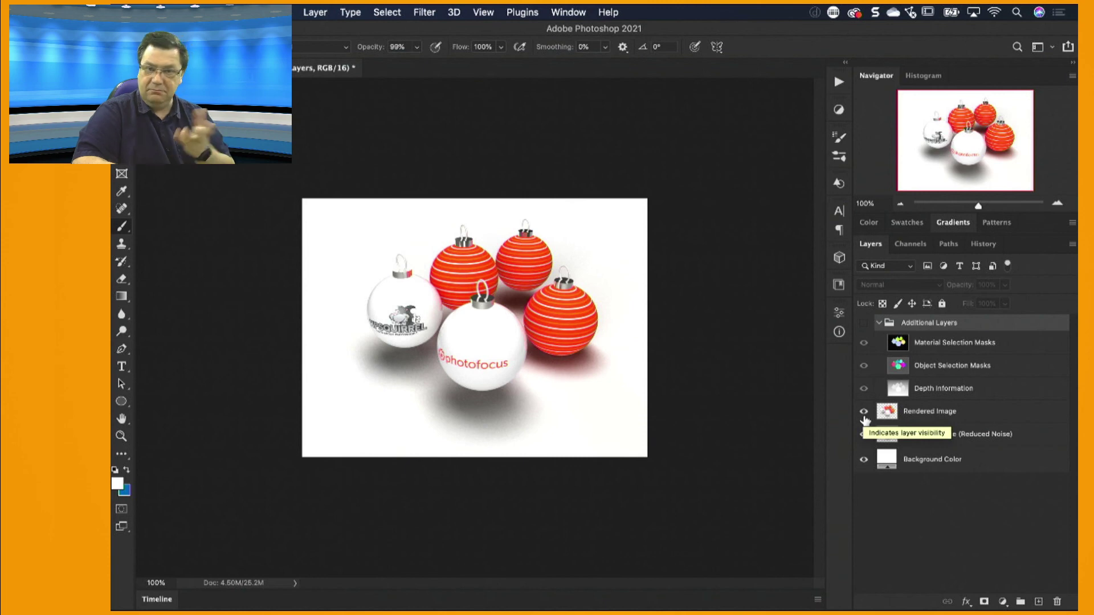
Step: Toggle the Rendered Image layer to compare it with the reduced-noise version, leaving the Rendered Image layer hidden
left_click(865, 416)
left_click(865, 416)
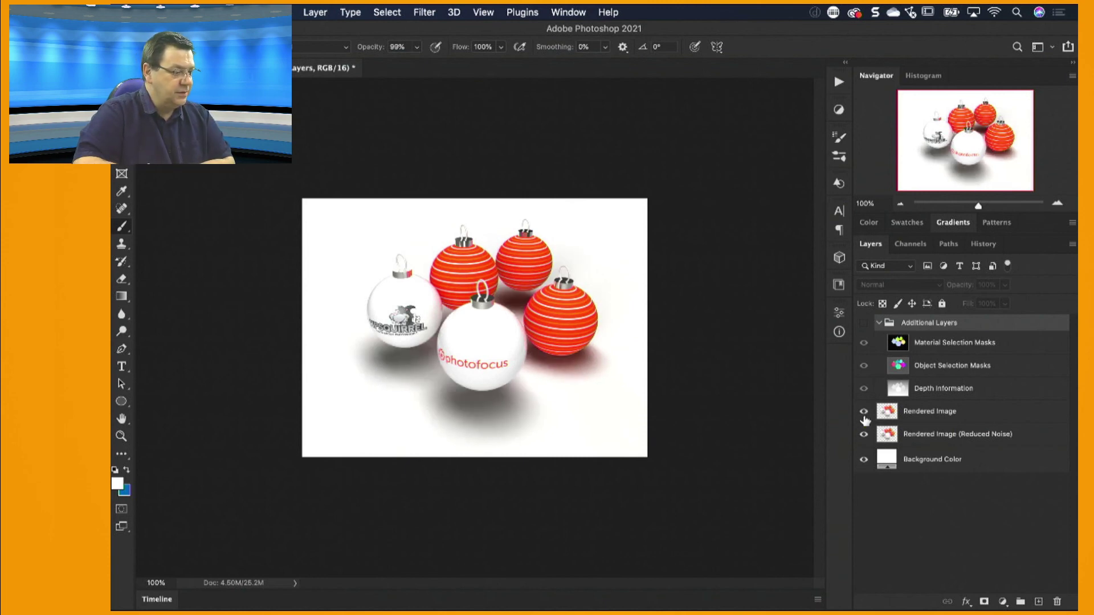
left_click(864, 416)
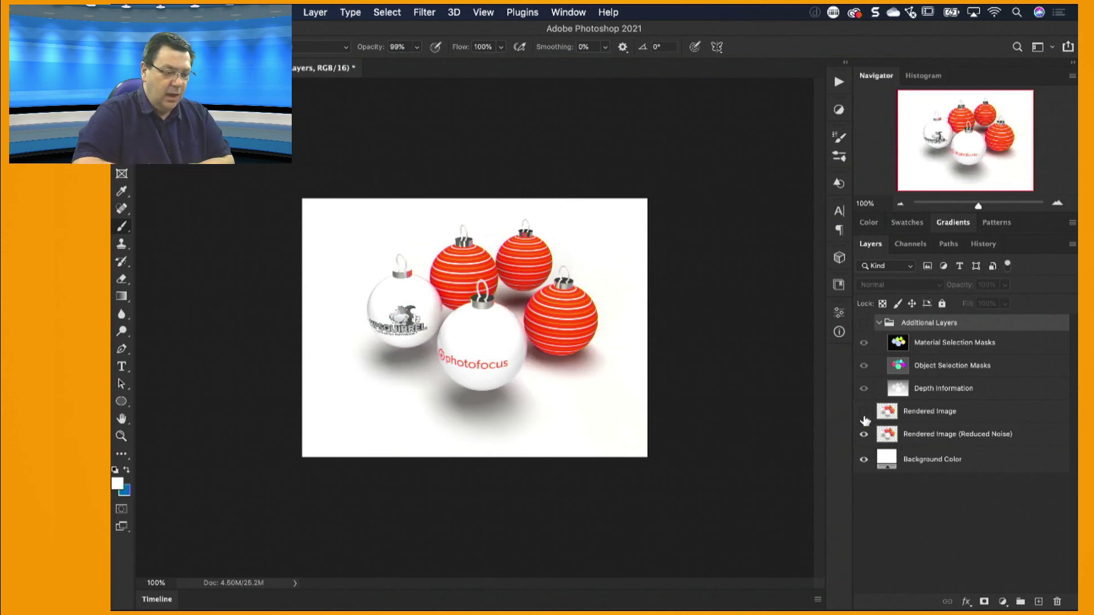
Step: Show the Additional Layers group and compare its Material Selection Masks with its Object Selection Masks, leaving the material masks hidden
left_click(878, 323)
left_click(878, 323)
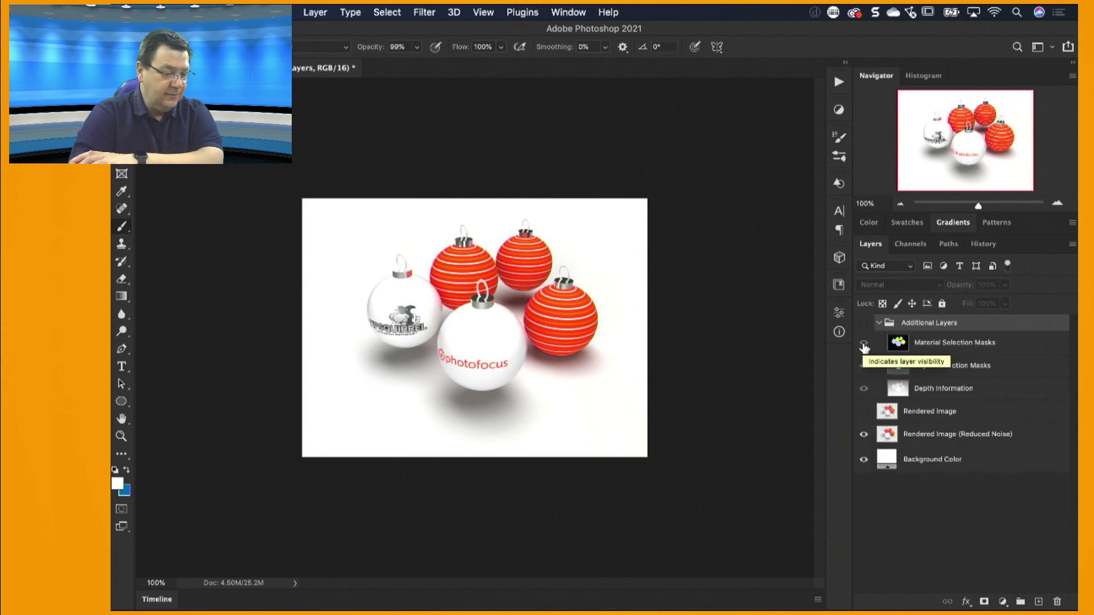
left_click(863, 343)
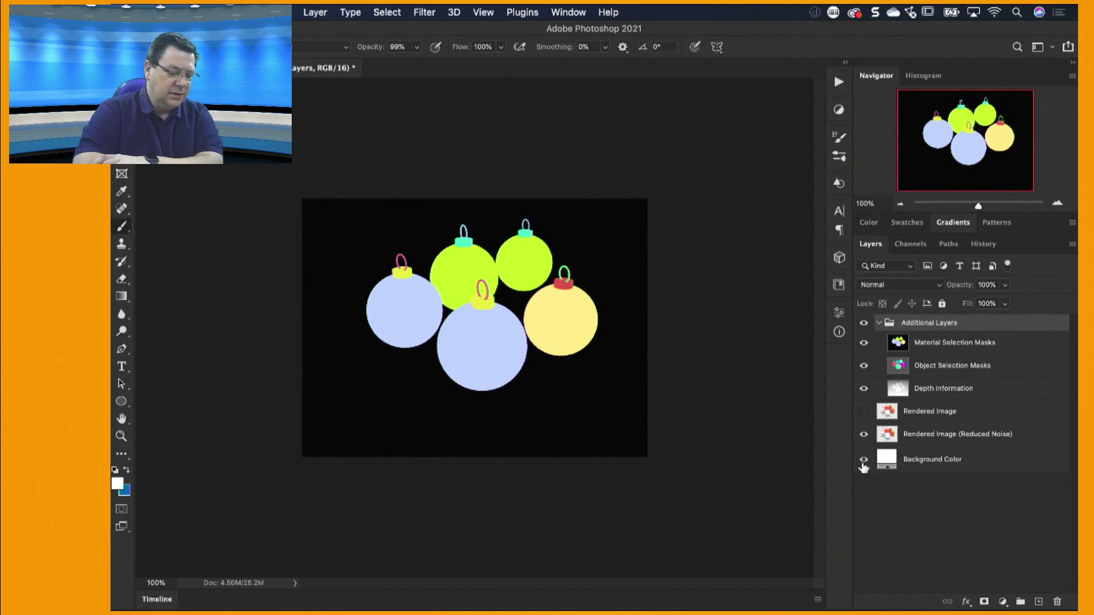
left_click(863, 343)
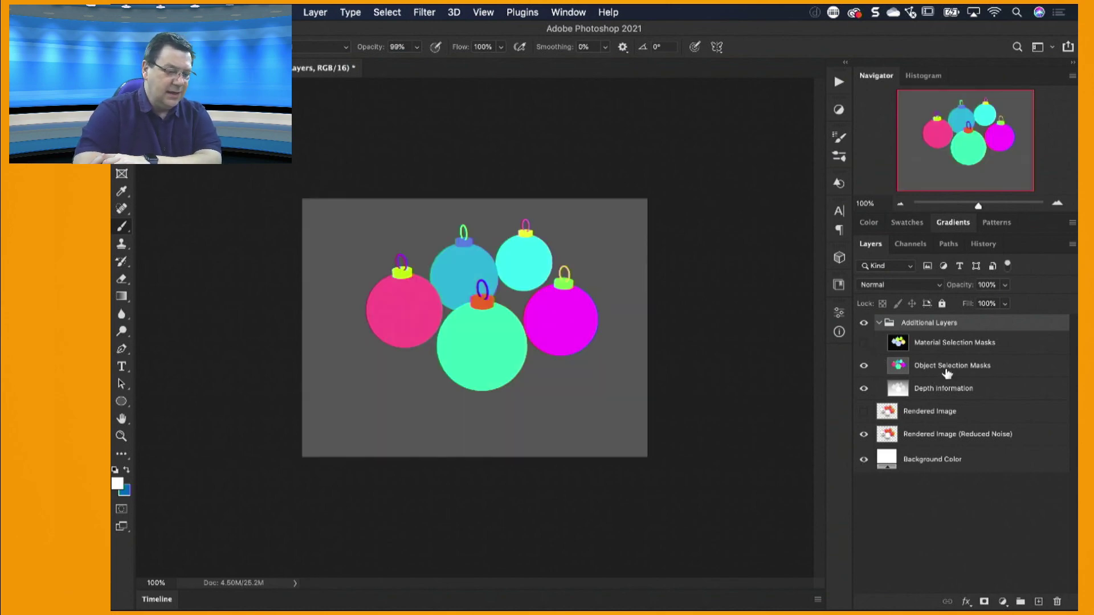
left_click(863, 342)
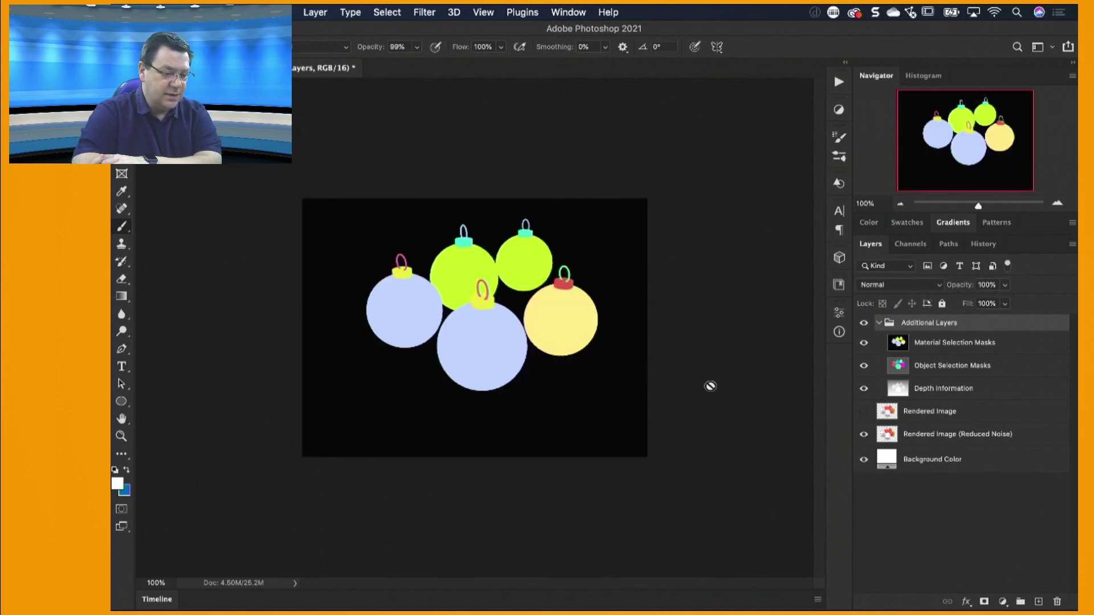
left_click(863, 342)
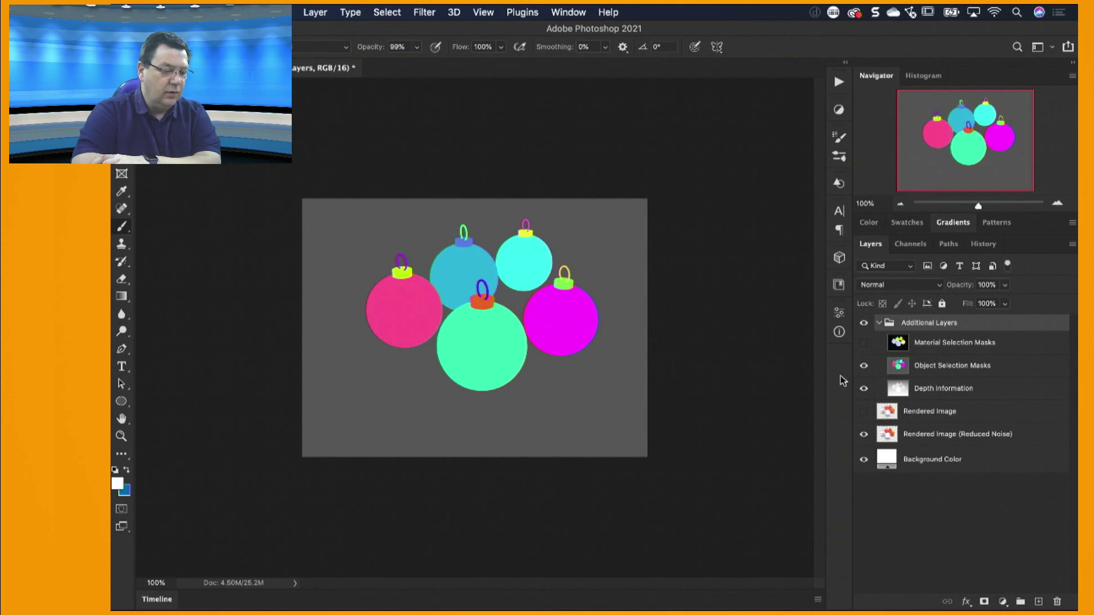
Step: Hide the Object Selection Masks to view the depth information, and hide the Additional Layers group to inspect the render at 200%
left_click(864, 367)
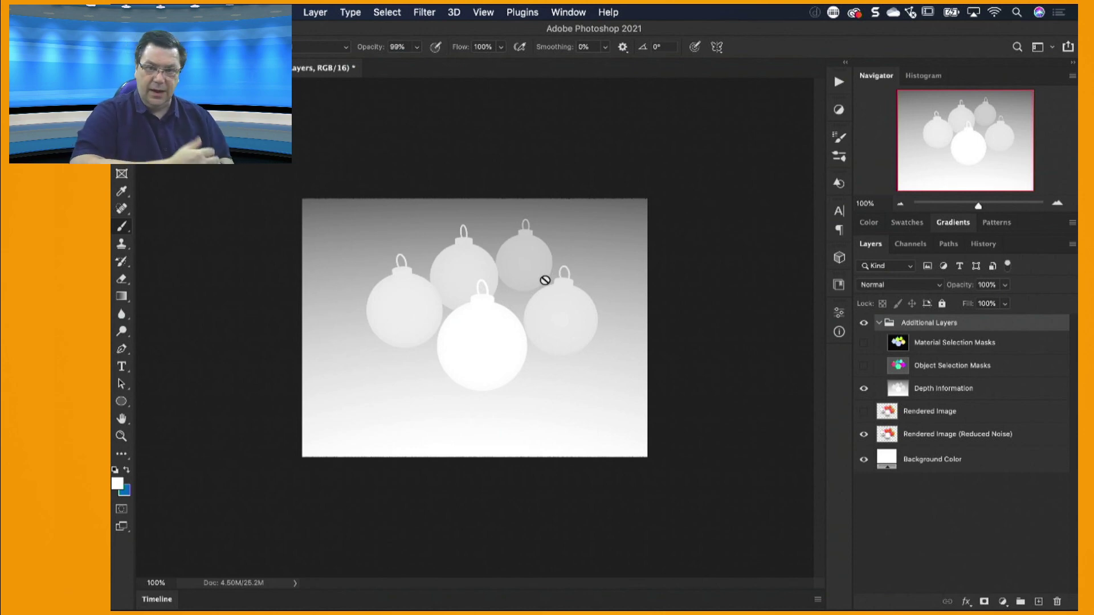
left_click(863, 329)
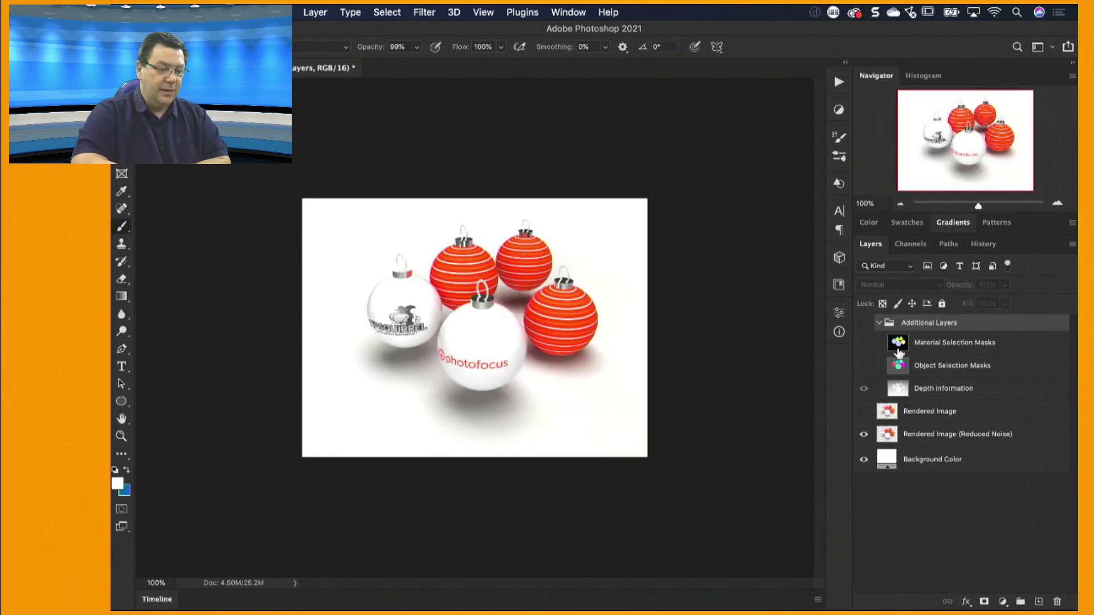
left_click(1057, 203)
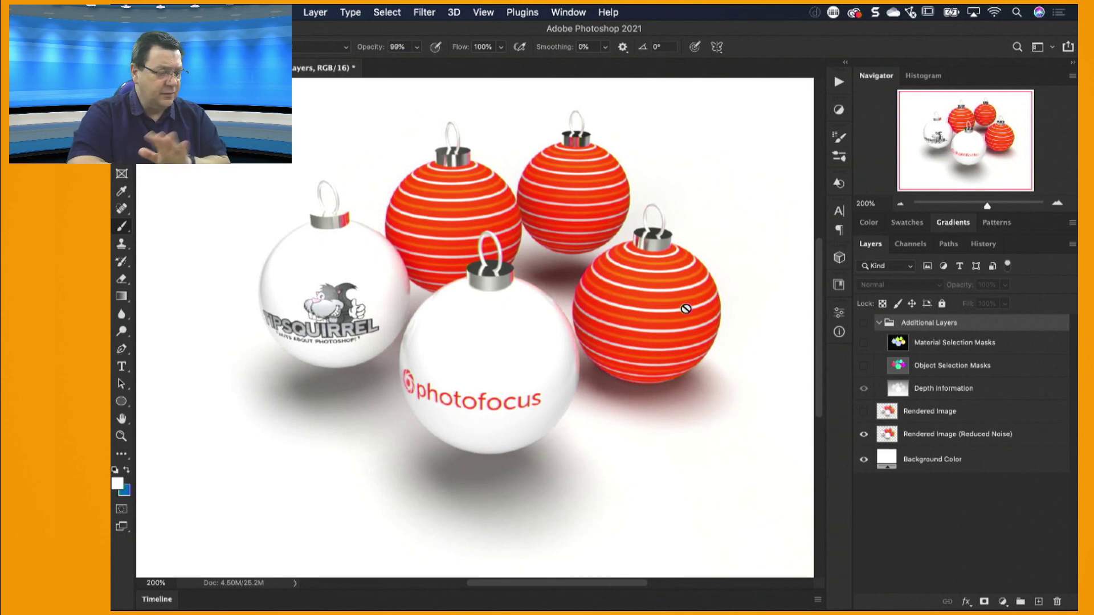
left_click(900, 203)
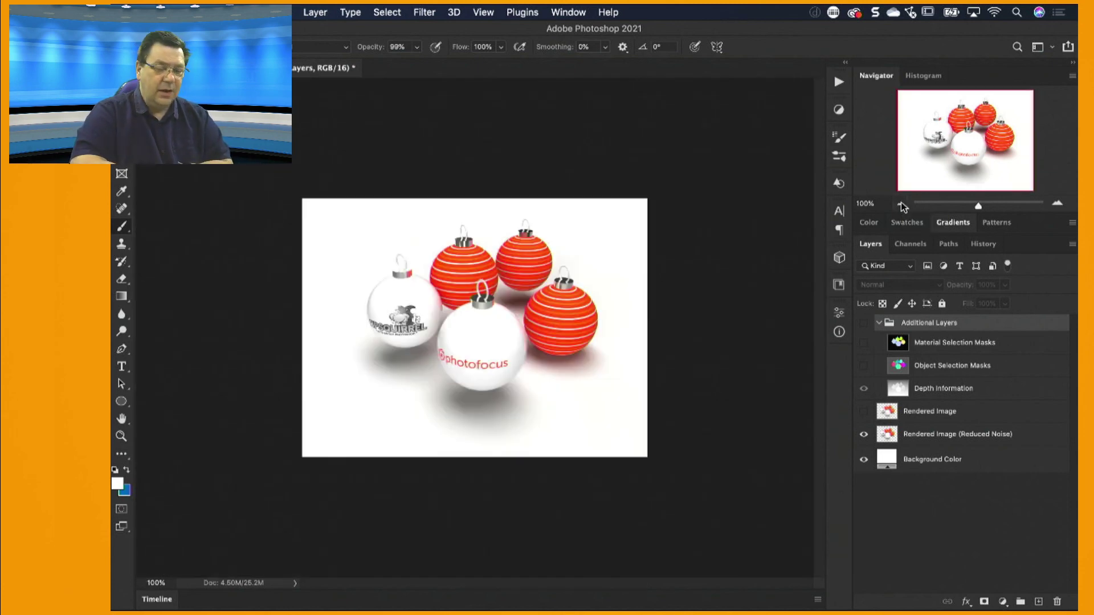